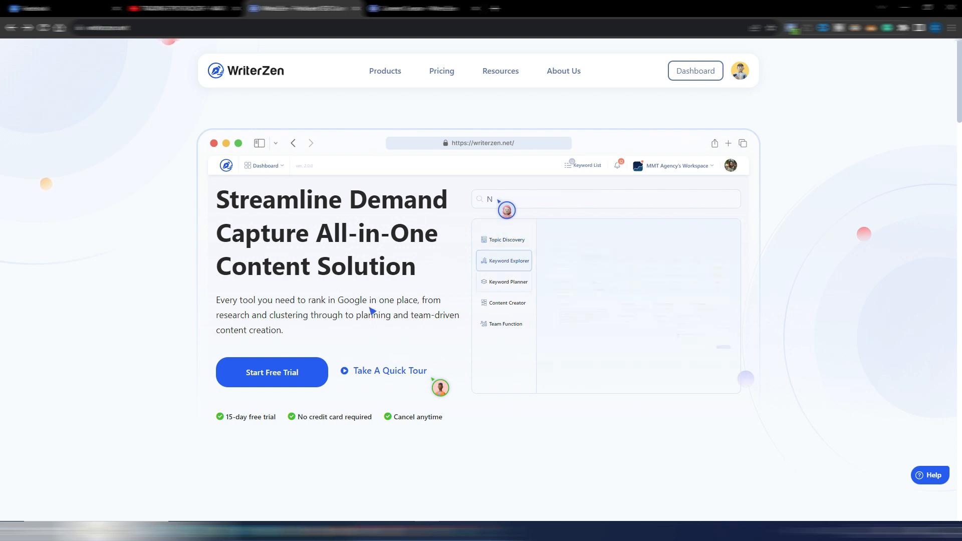
# Look through the WriterZen homepage, examining its features, SEO production sections, Enterprise offer and customer ratings, and return to the beginning.
pyautogui.scroll(-10, 947, 165)
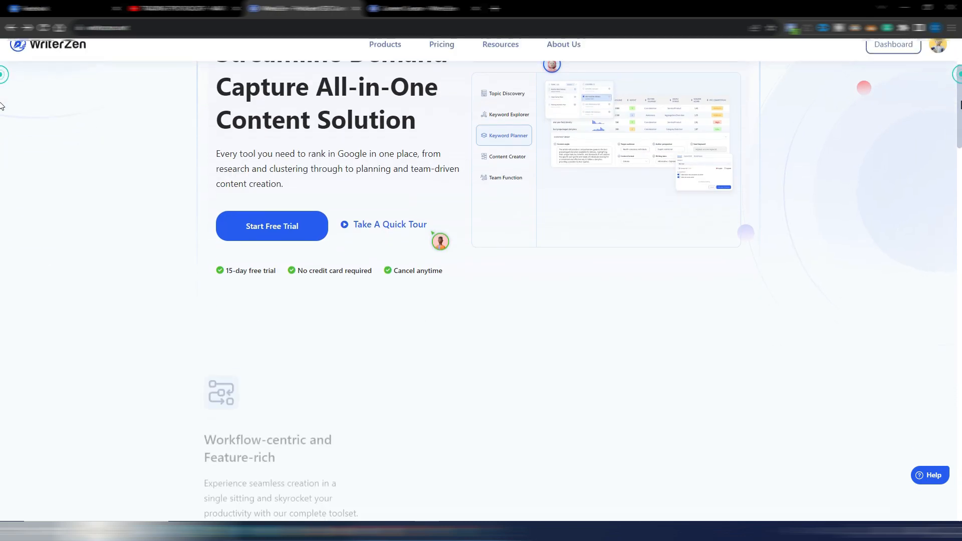
pyautogui.scroll(-3, 951, 215)
pyautogui.scroll(13, 947, 224)
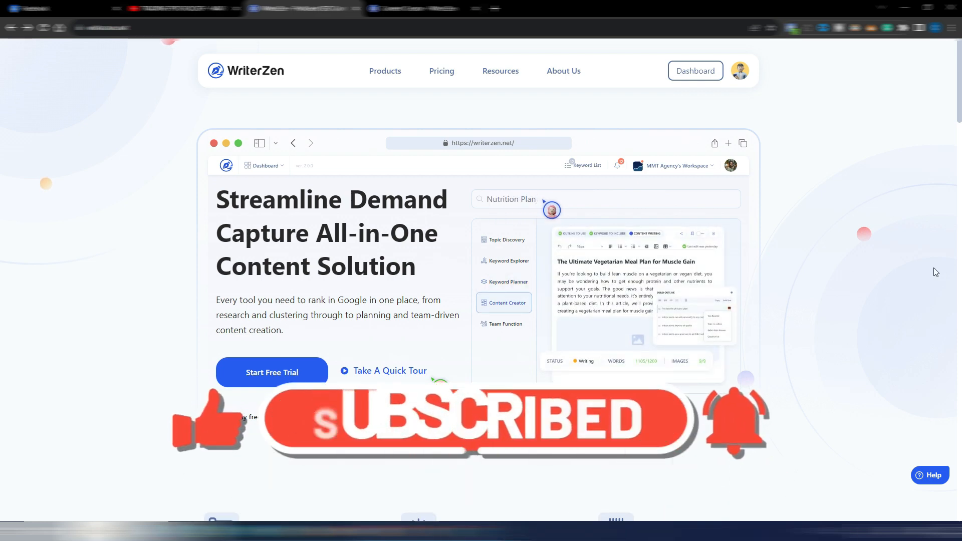
pyautogui.scroll(-7, 2, 106)
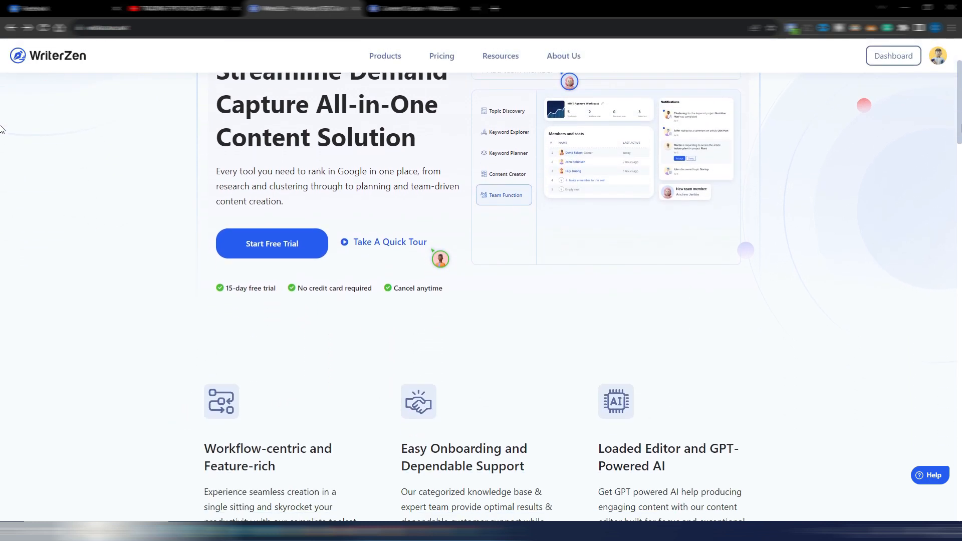
pyautogui.scroll(-7, 1, 165)
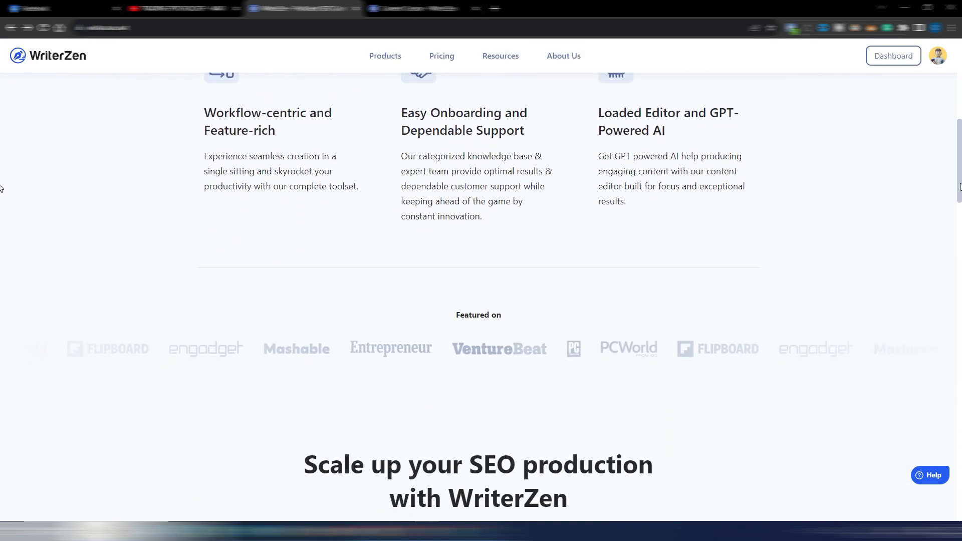
pyautogui.scroll(-5, 1, 222)
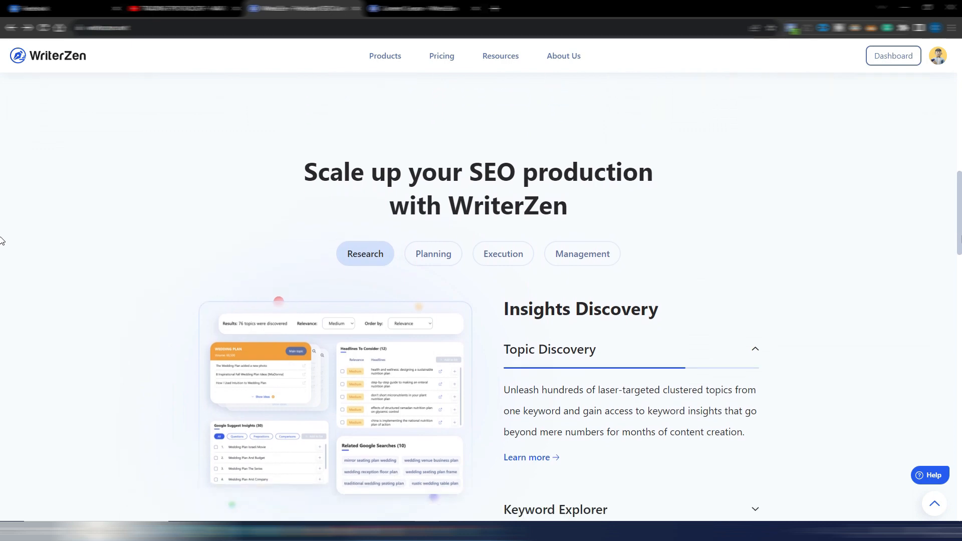
pyautogui.scroll(-7, 2, 265)
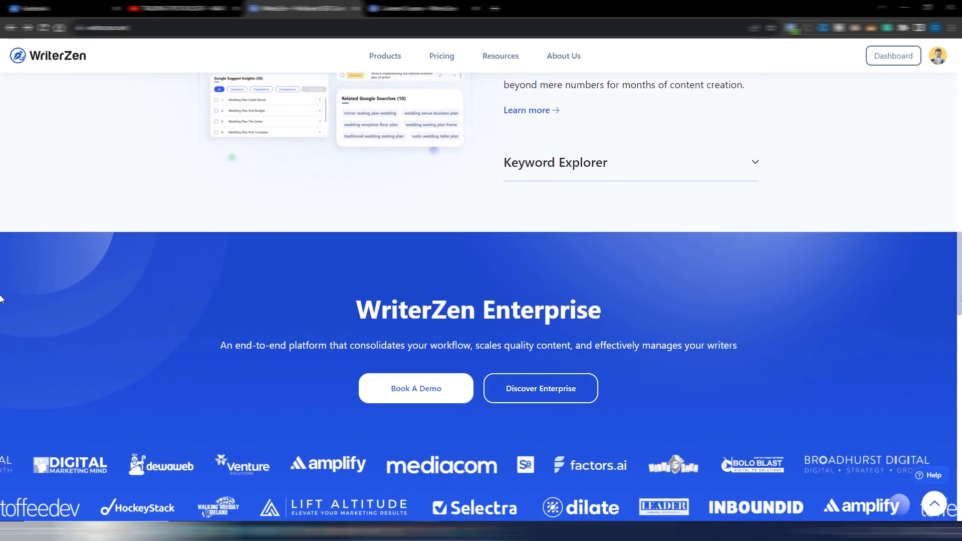
pyautogui.scroll(-9, 2, 328)
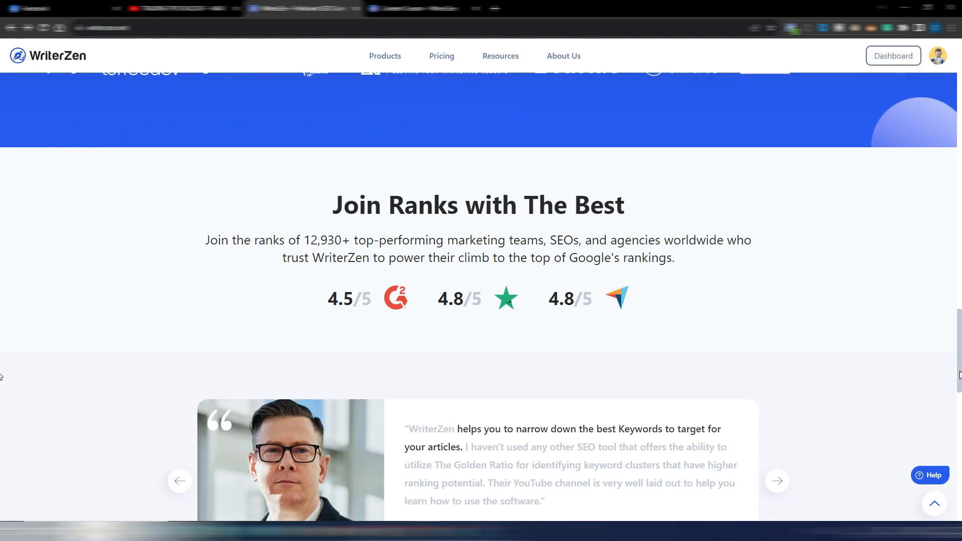
pyautogui.scroll(-11, 1, 408)
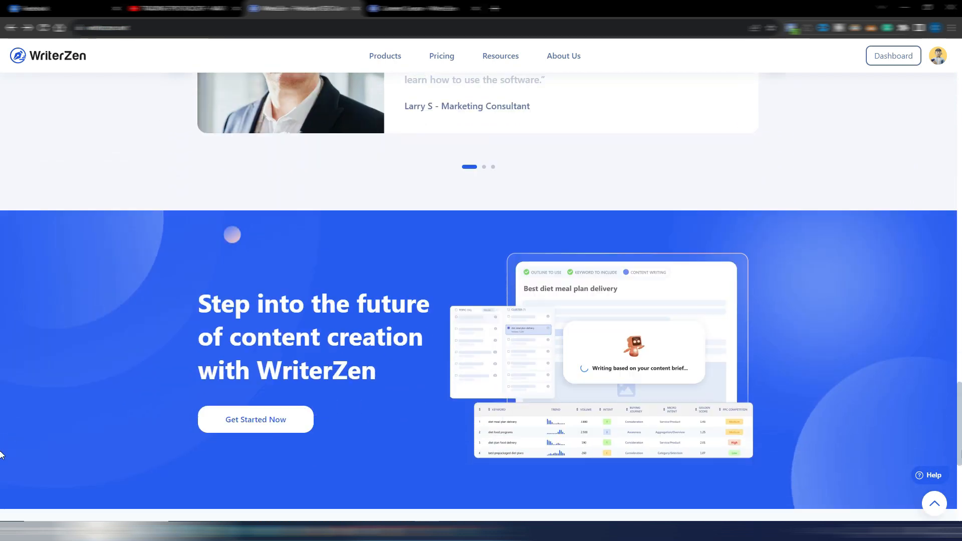
pyautogui.scroll(11, 1, 497)
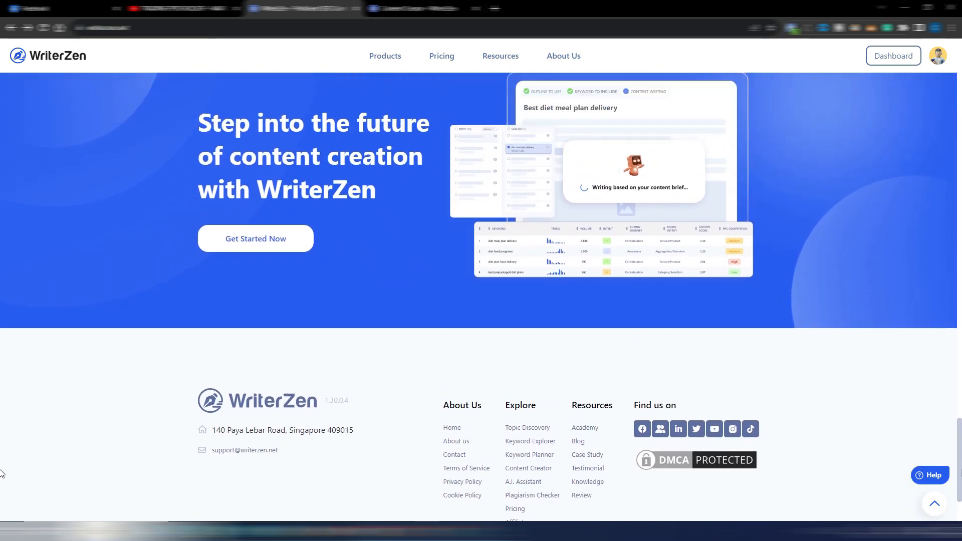
pyautogui.scroll(6, 1, 389)
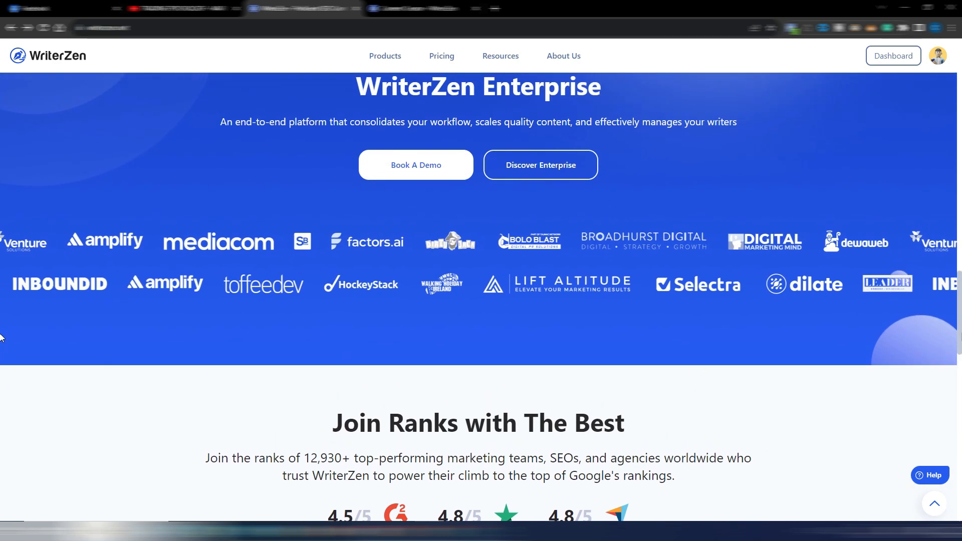
pyautogui.scroll(1, 2, 333)
pyautogui.scroll(1, 2, 325)
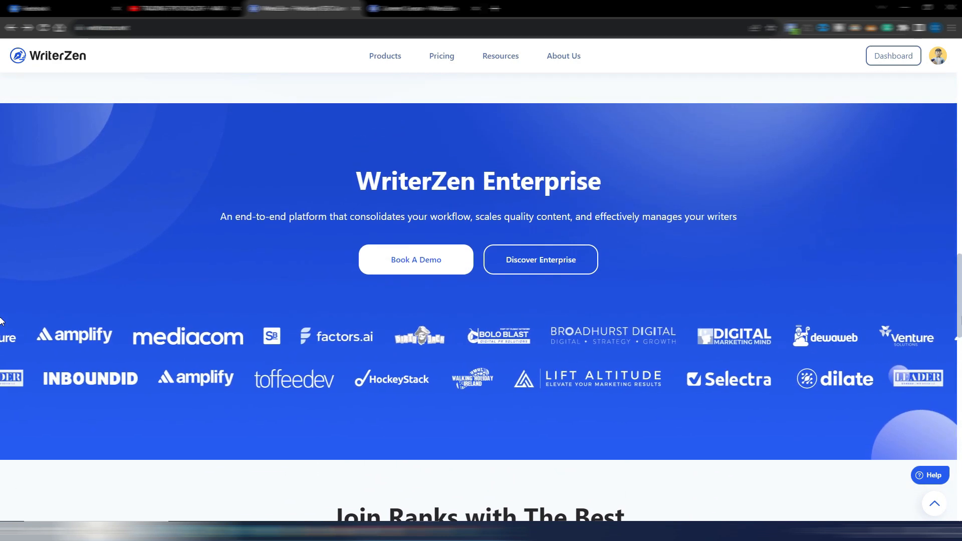
pyautogui.scroll(2, 2, 311)
pyautogui.scroll(2, 2, 308)
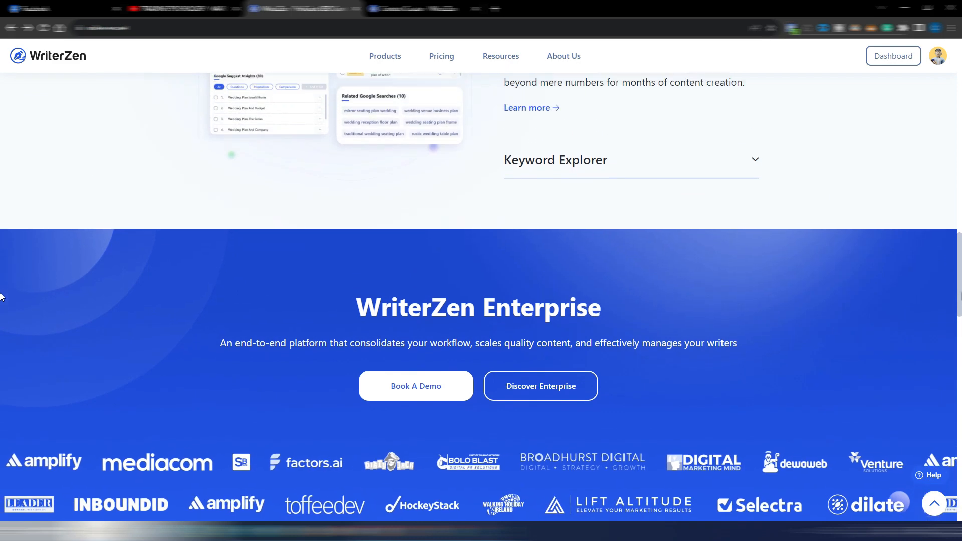
pyautogui.scroll(4, 1, 270)
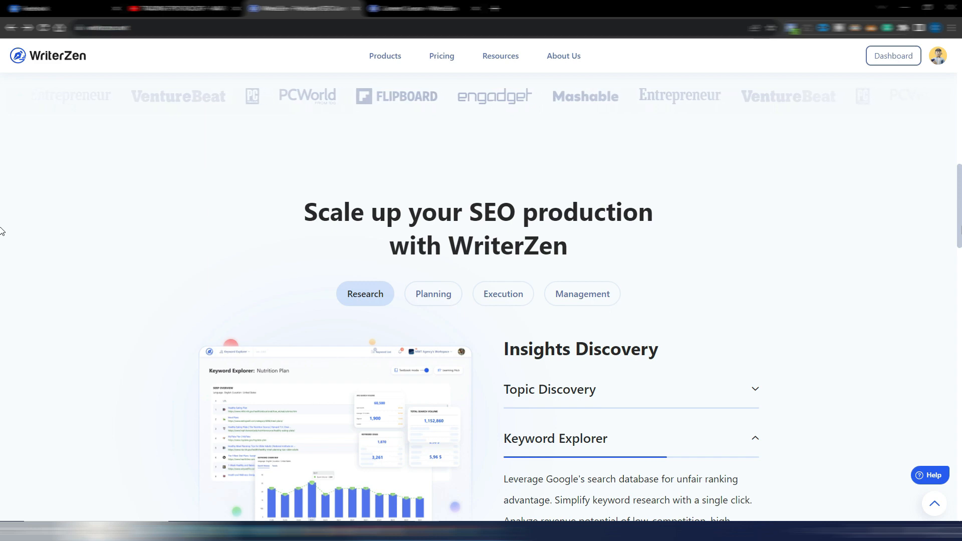
pyautogui.scroll(4, 1, 220)
pyautogui.scroll(7, 1, 192)
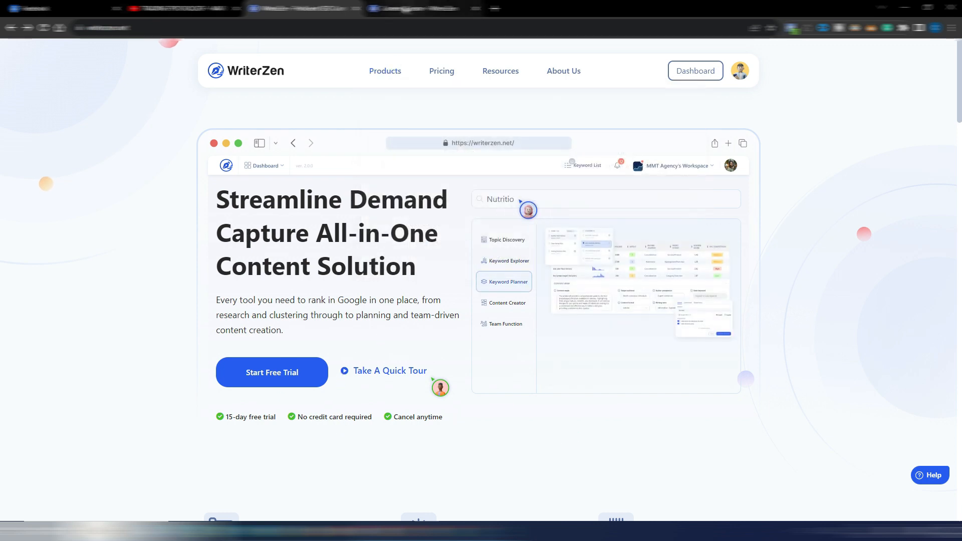
# Switch to the WriterZen workspace dashboard and open Keyword Explorer to explore a new keyword.
pyautogui.click(412, 8)
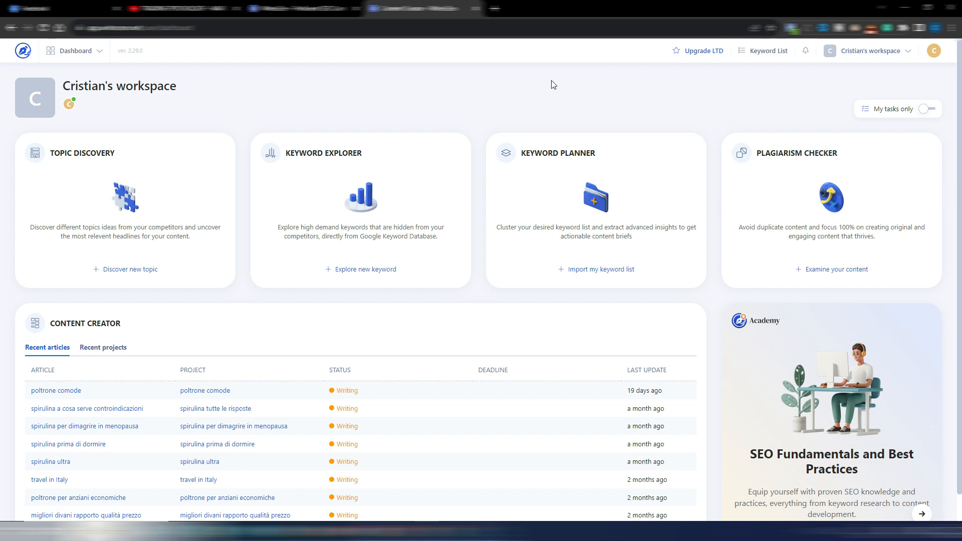
pyautogui.click(97, 51)
pyautogui.click(370, 270)
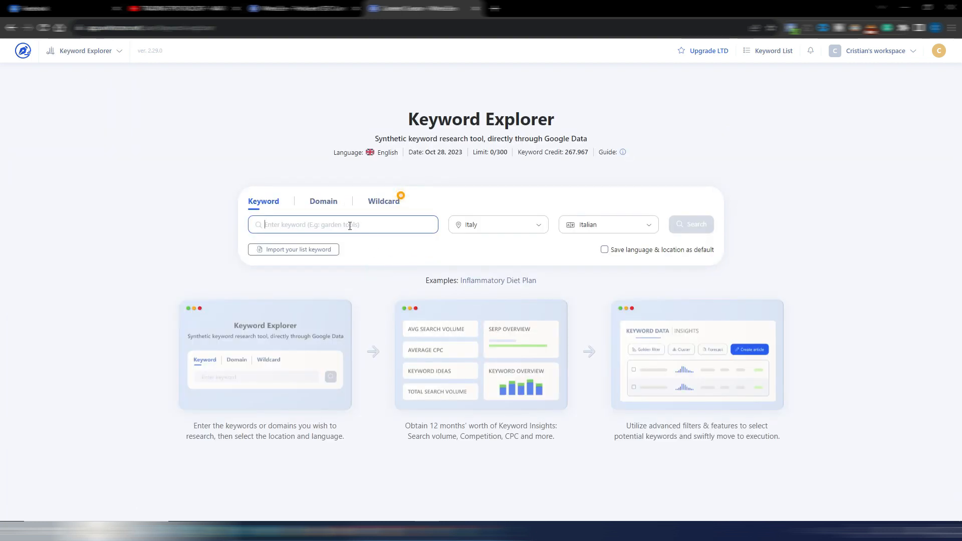
# Set the keyword search location to United States and the language to English.
pyautogui.click(538, 228)
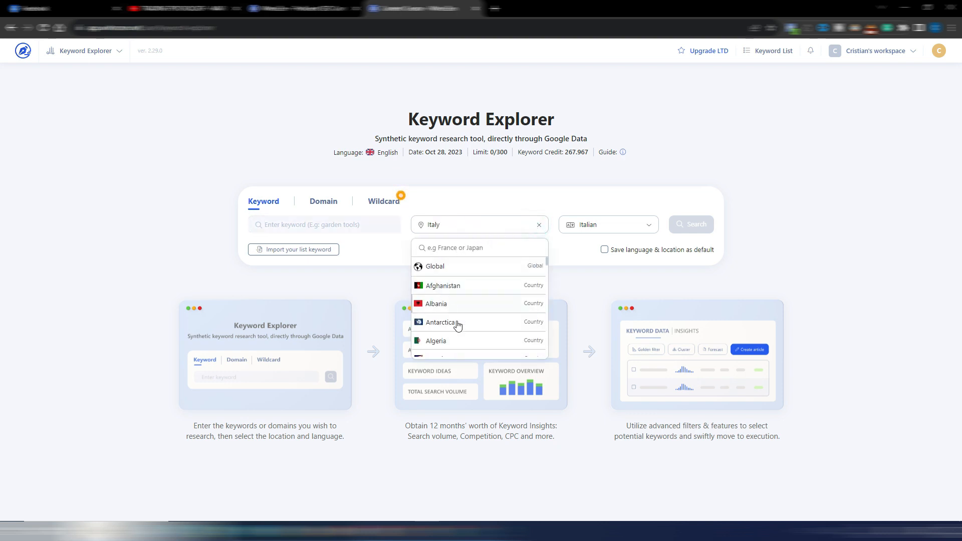
pyautogui.write('united')
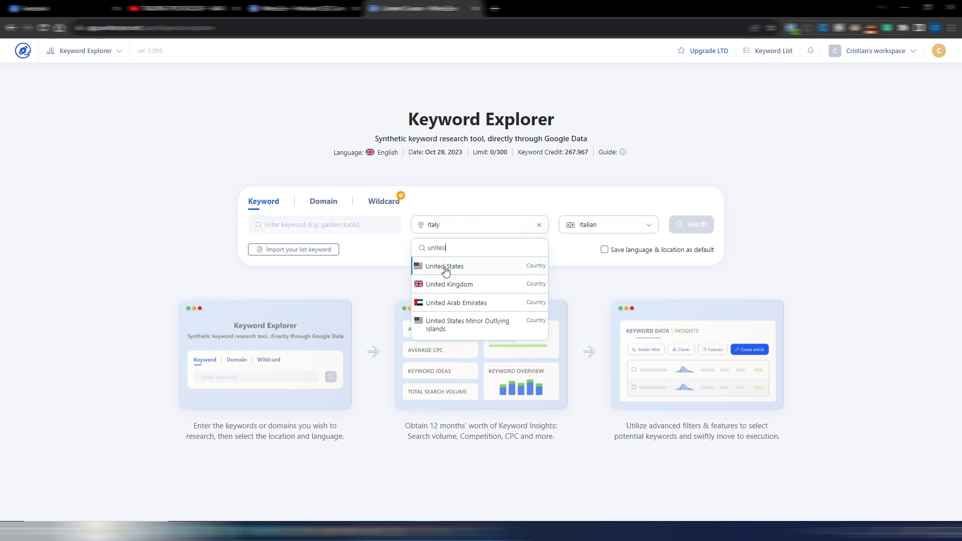
pyautogui.click(449, 266)
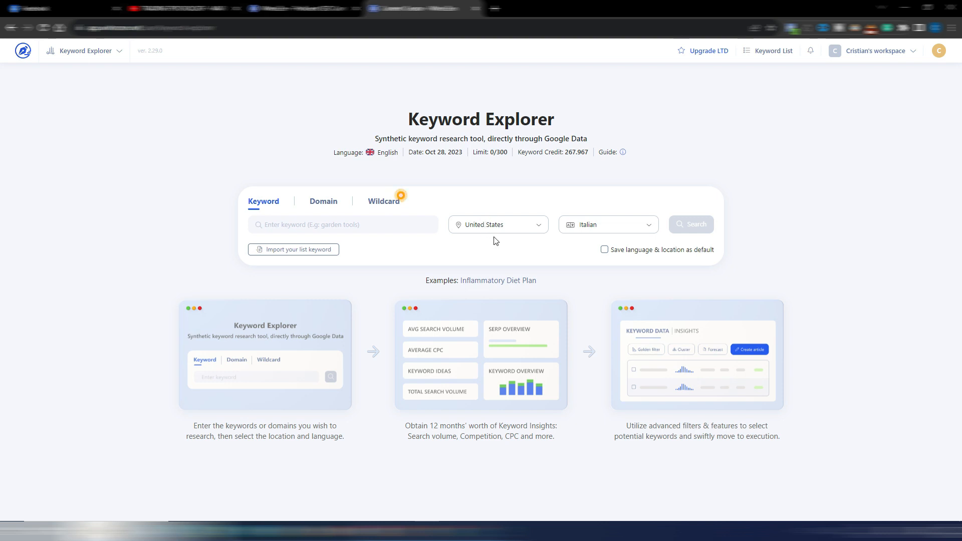
pyautogui.click(603, 224)
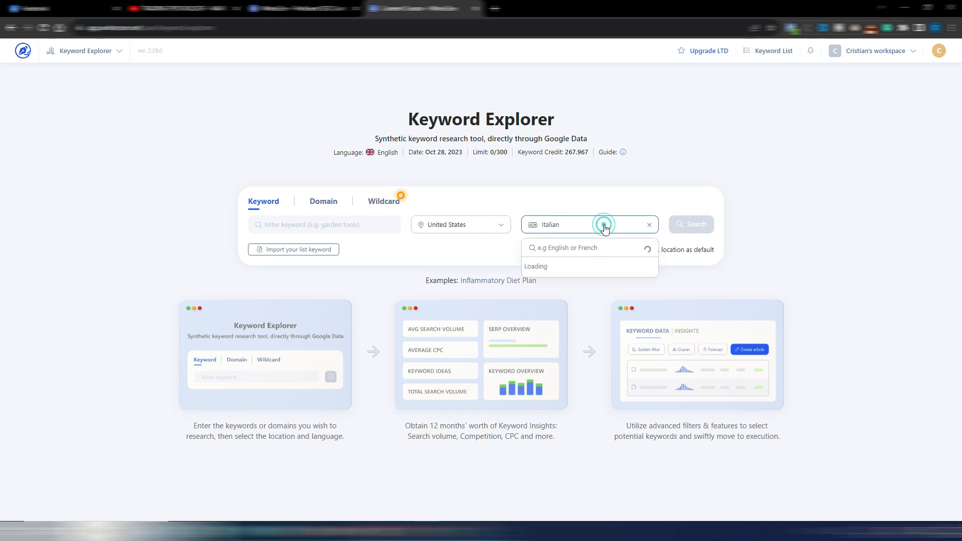
pyautogui.click(551, 284)
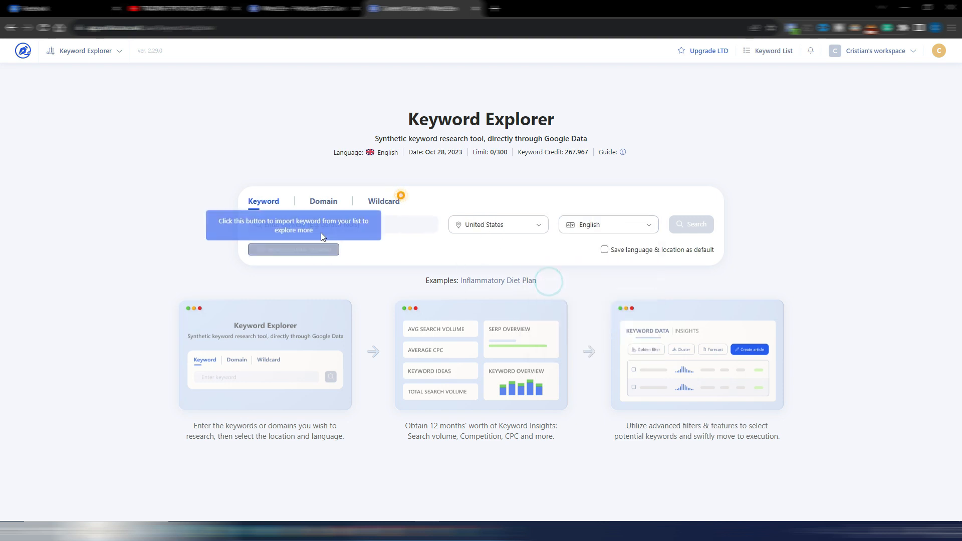
# Run a Keyword Explorer search for "headache relief".
pyautogui.click(272, 224)
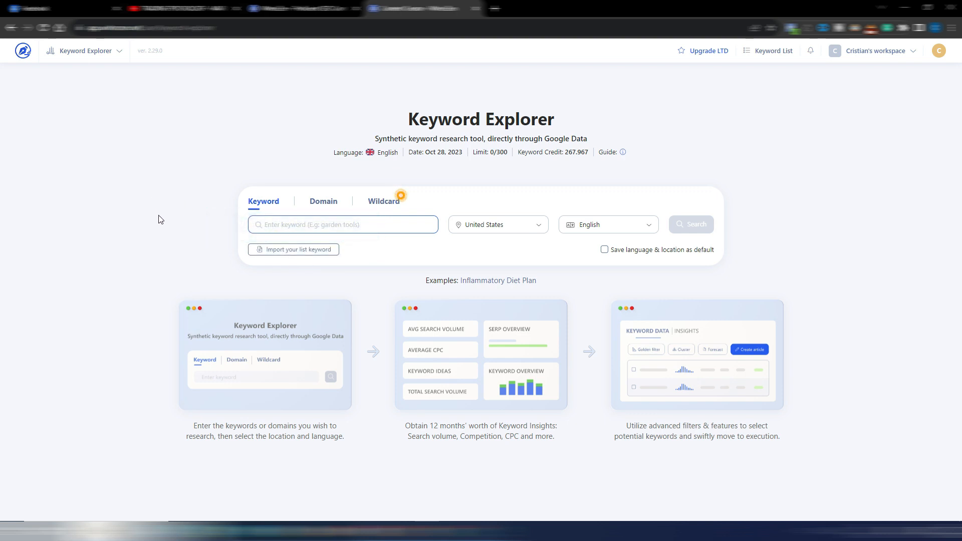
pyautogui.click(285, 224)
pyautogui.write('headache')
pyautogui.click(307, 224)
pyautogui.write('relief')
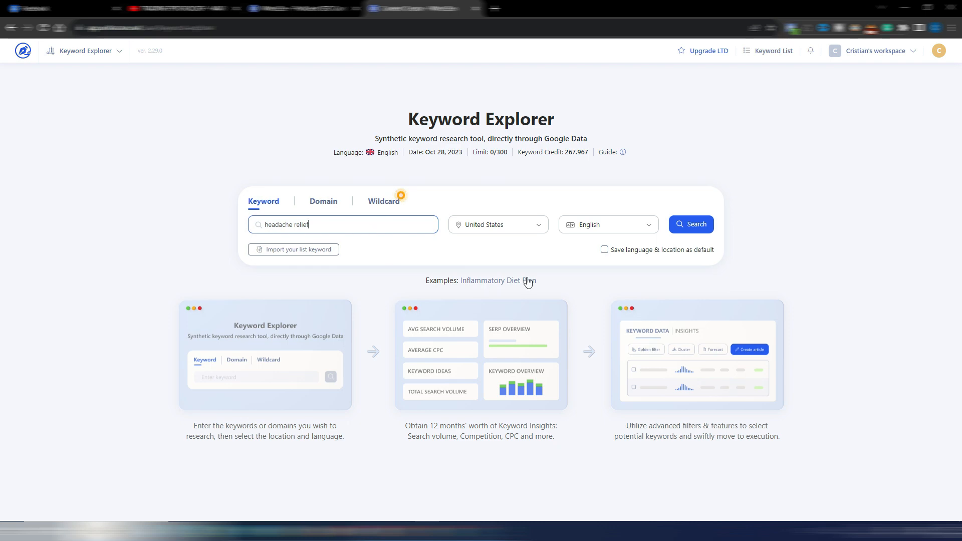
pyautogui.click(692, 228)
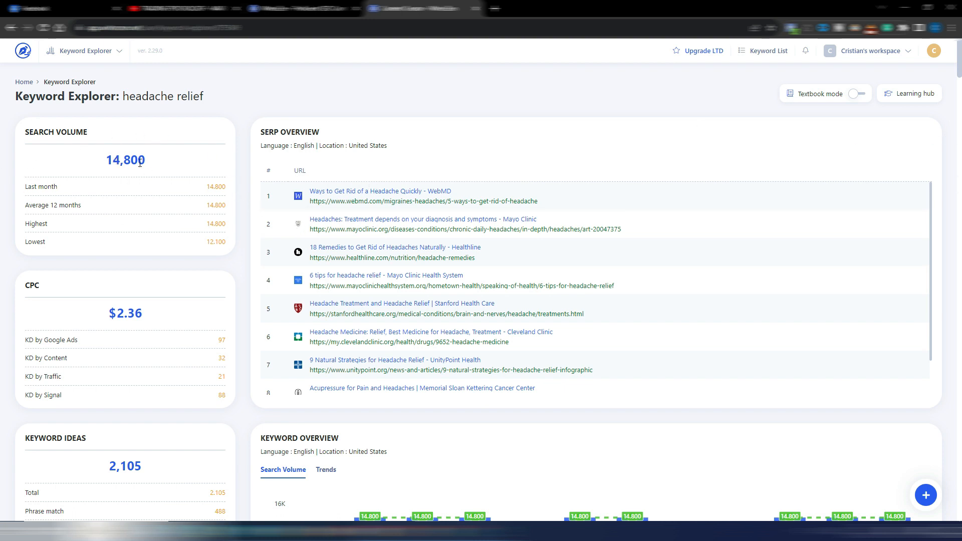
# Examine the search volume, CPC, SERP overview and keyword ideas for headache relief, comparing its Trends and Search Volume charts.
pyautogui.moveTo(124, 94); pyautogui.dragTo(203, 94)
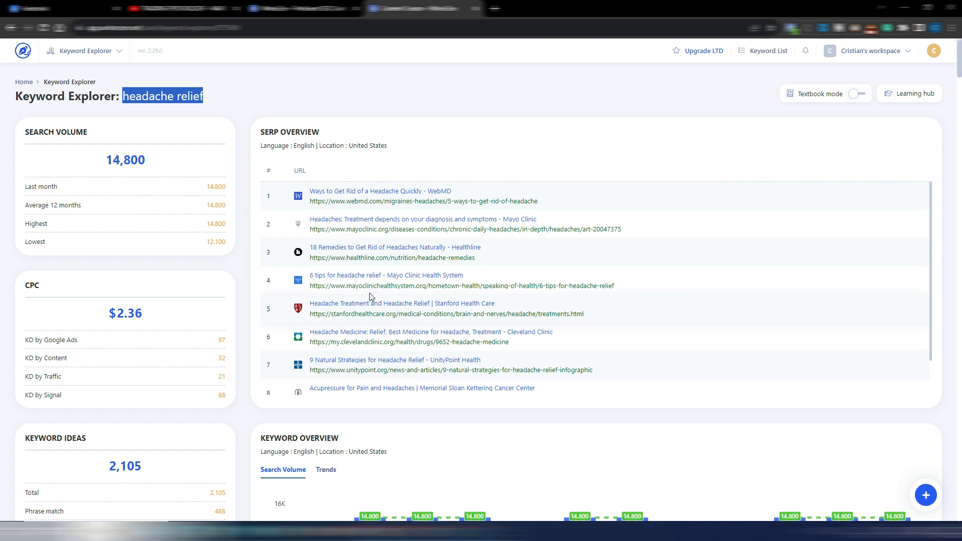
pyautogui.scroll(-4, 248, 345)
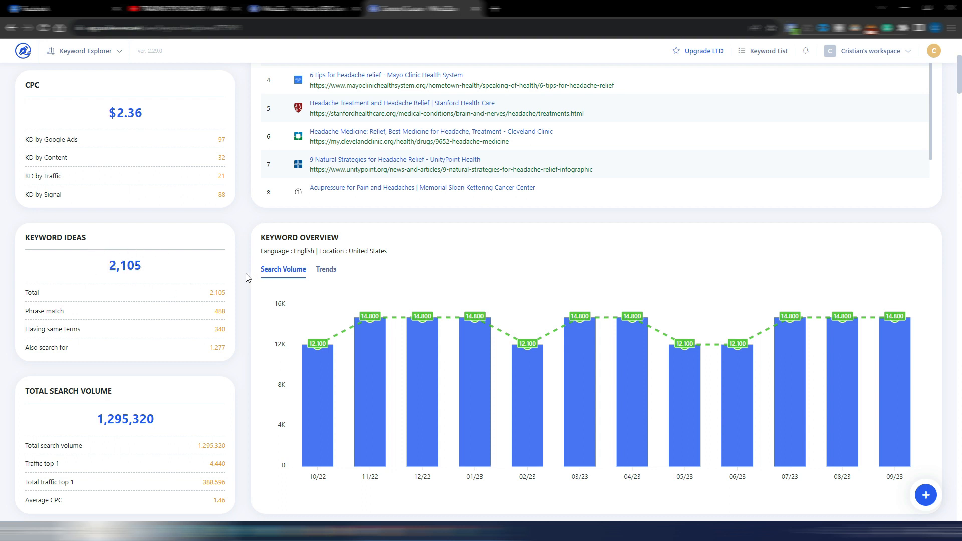
pyautogui.scroll(-2, 245, 273)
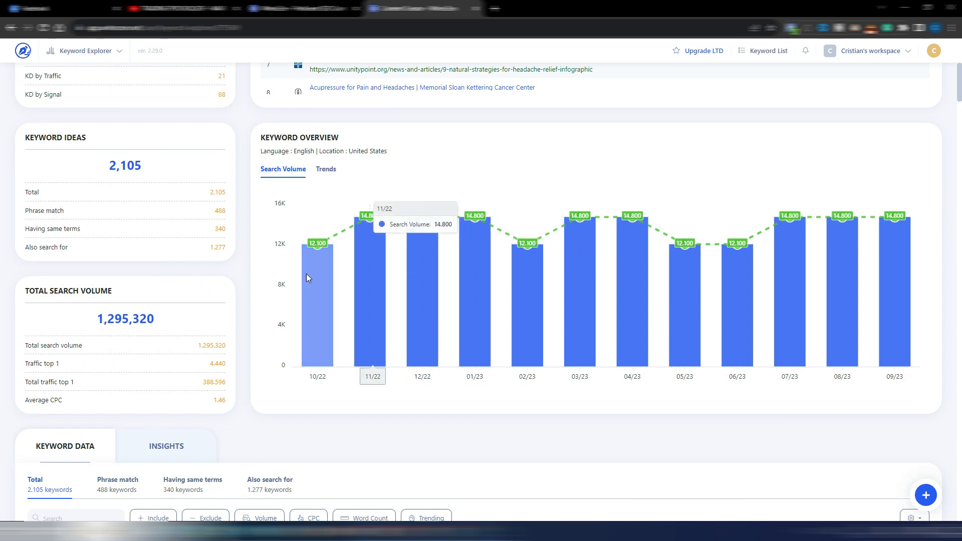
pyautogui.click(327, 171)
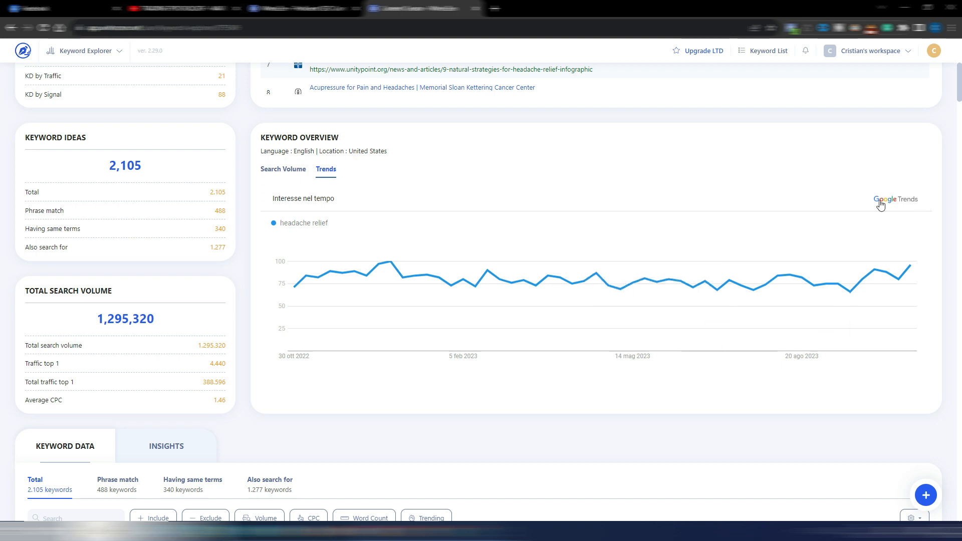
pyautogui.click(287, 171)
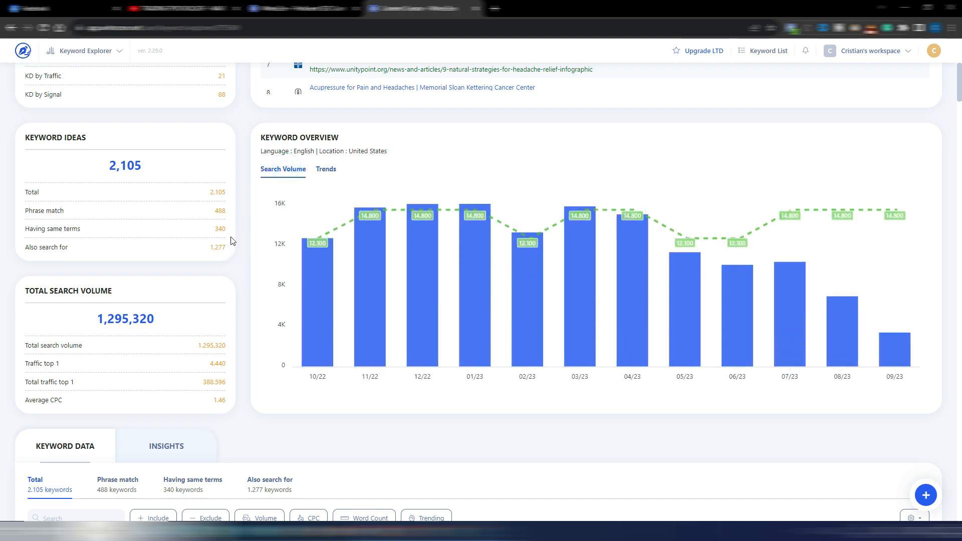
# Apply the saved Questions filter to the keyword data table and select all the filtered keywords.
pyautogui.scroll(-2, 235, 234)
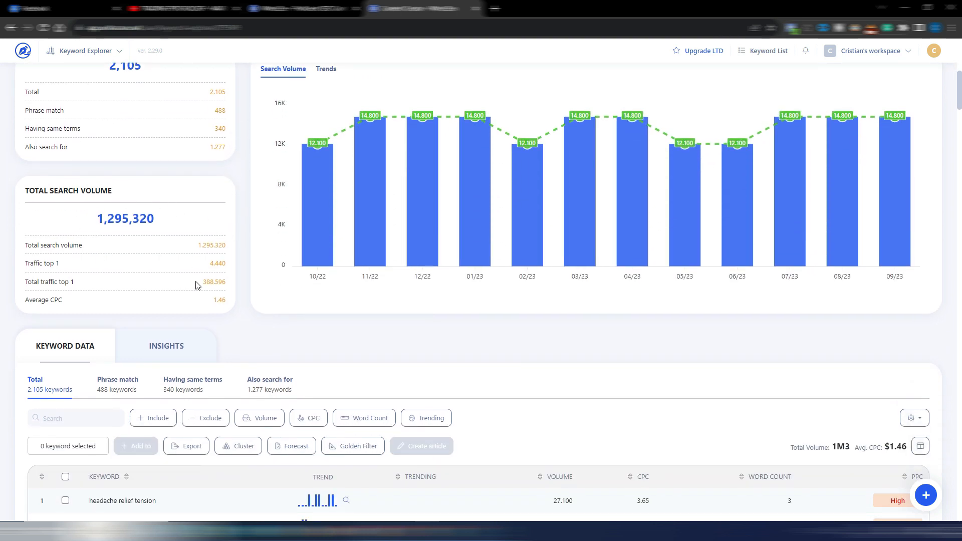
pyautogui.scroll(-3, 279, 328)
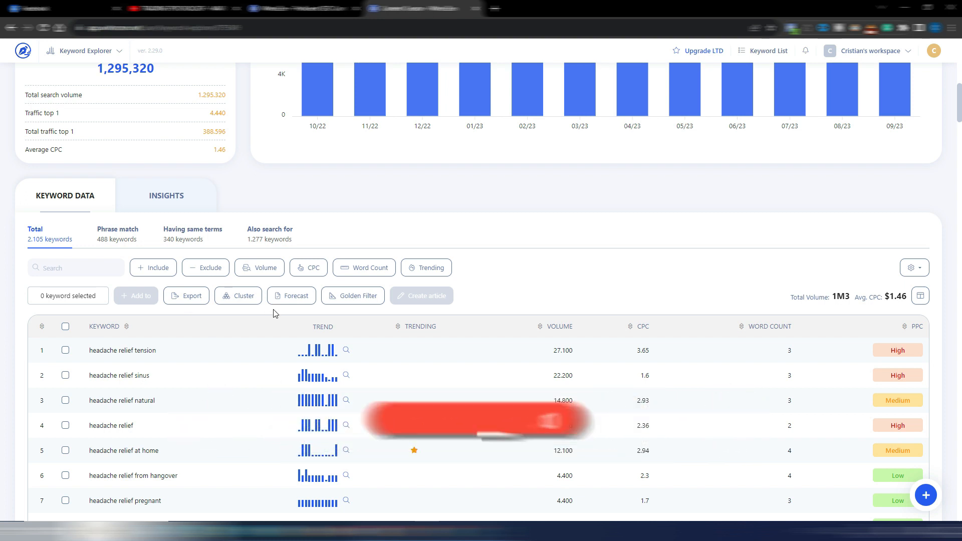
pyautogui.scroll(-1, 274, 313)
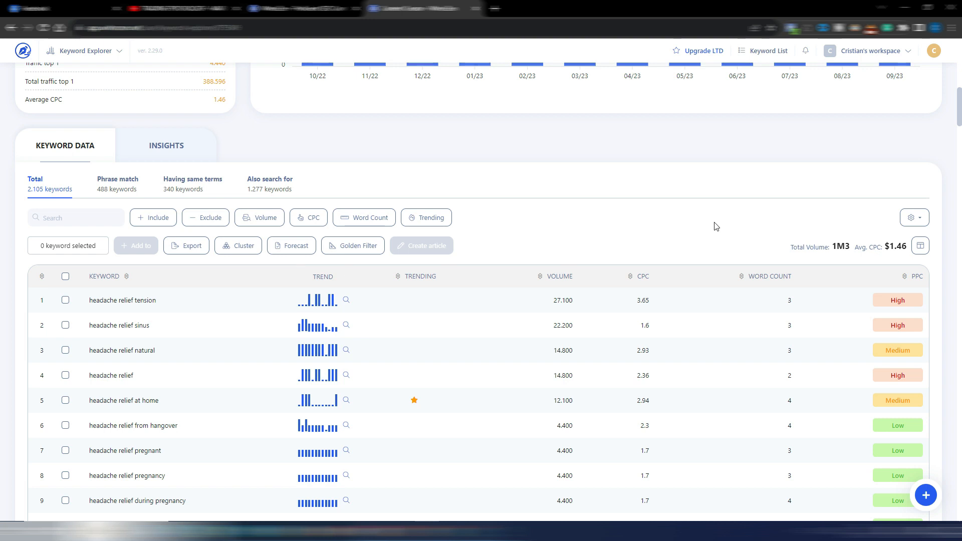
pyautogui.click(923, 220)
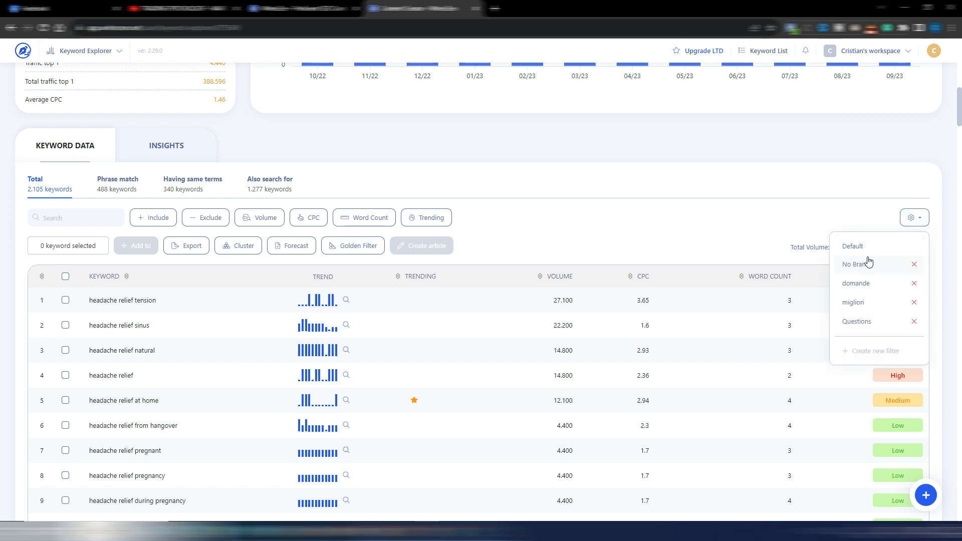
pyautogui.click(856, 322)
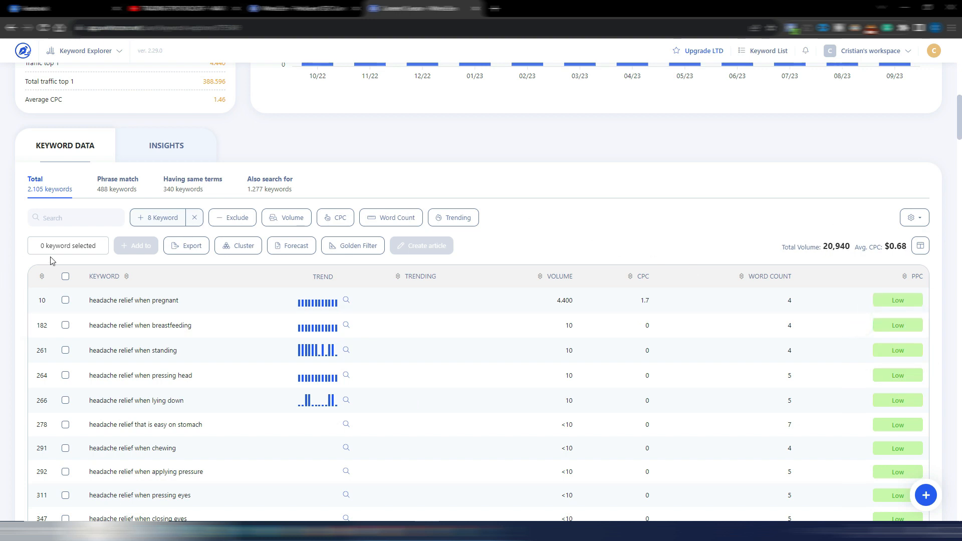
pyautogui.click(66, 278)
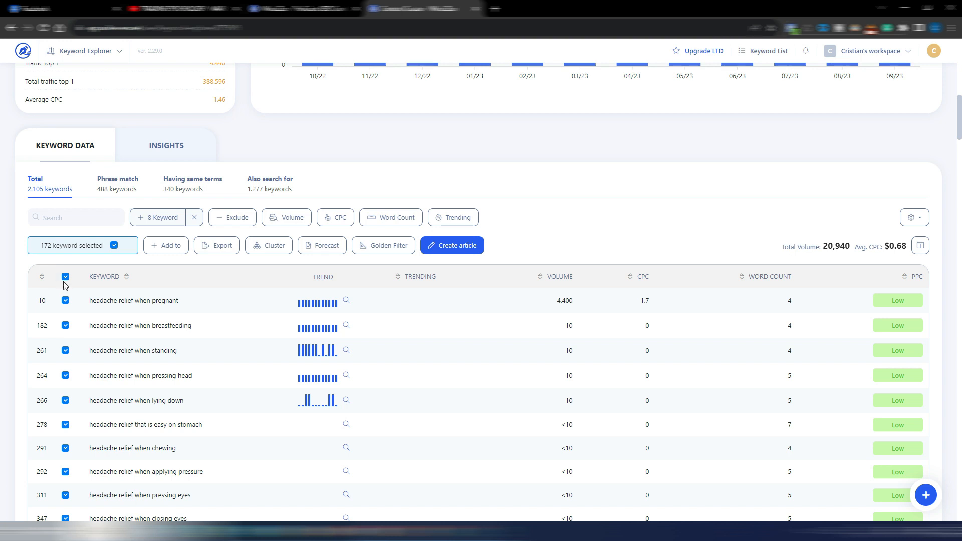
# Clear the keyword selection and sort the keyword table by volume from highest to lowest.
pyautogui.click(65, 278)
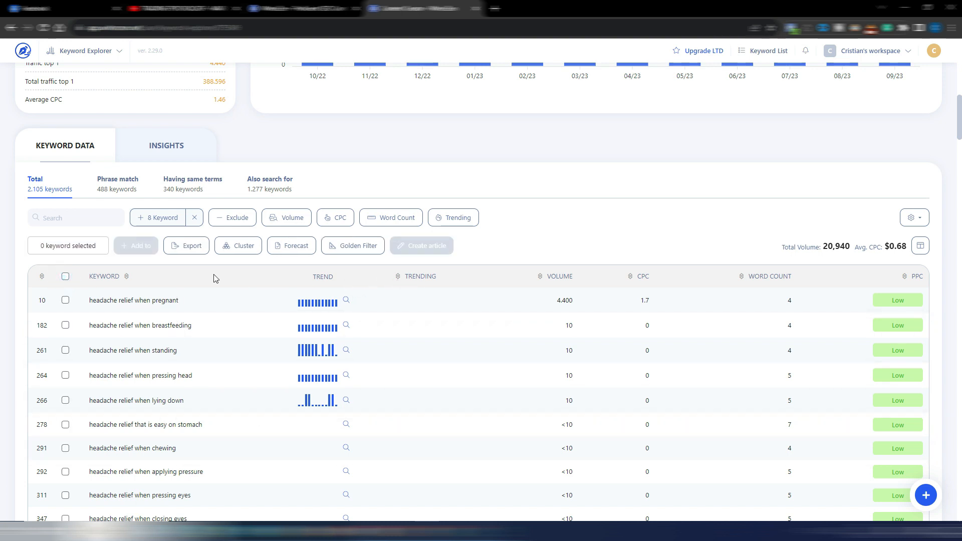
pyautogui.click(540, 277)
pyautogui.click(540, 277)
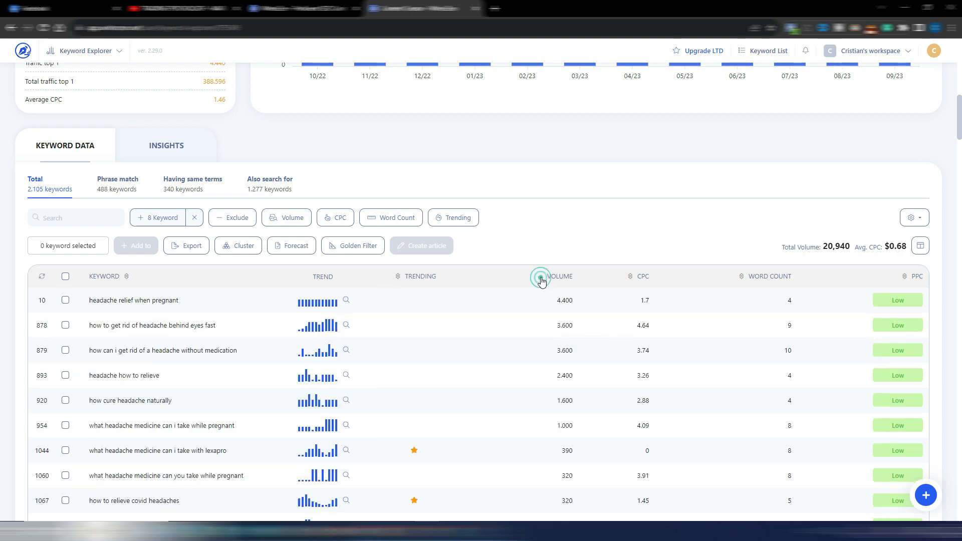
pyautogui.scroll(-2, 560, 213)
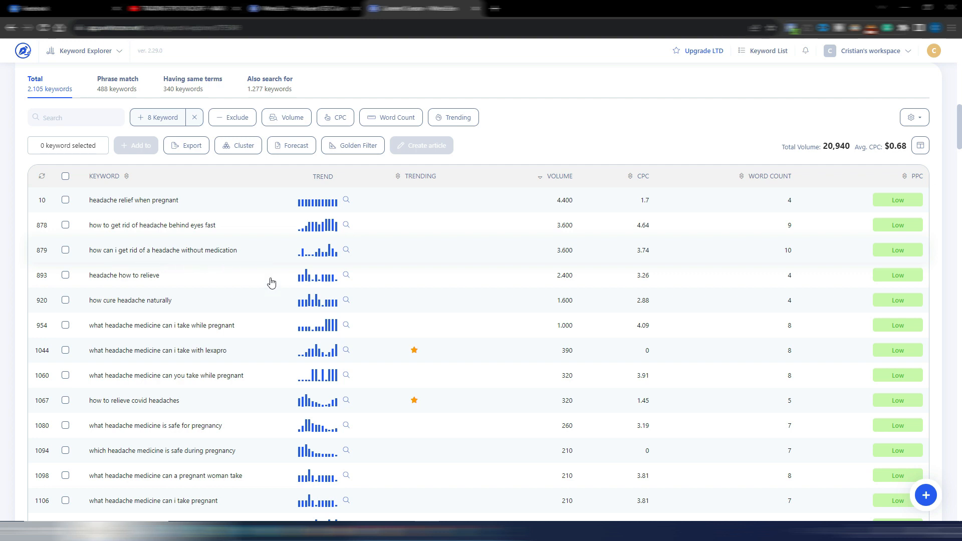
pyautogui.moveTo(326, 203)
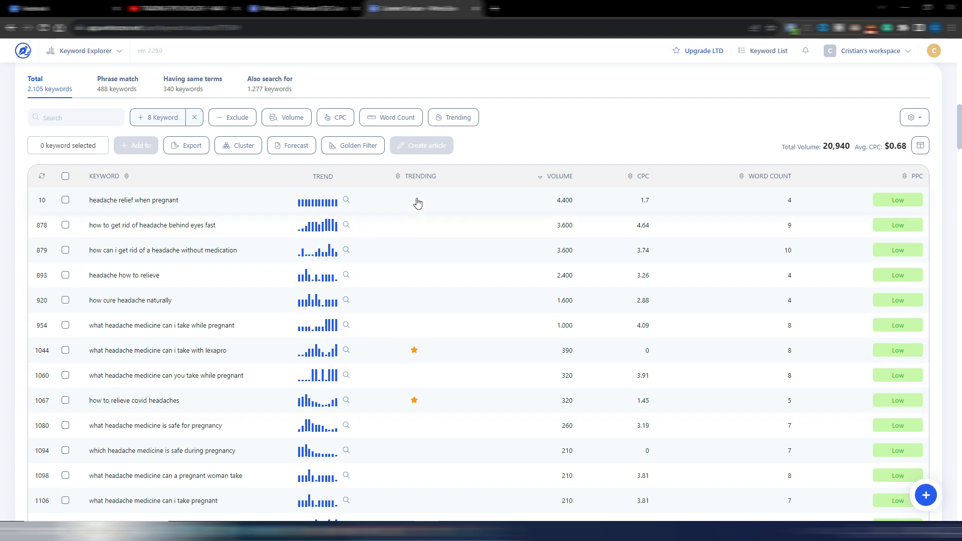
# Sort the table with trending keywords first and inspect the difficulty, search volume and SERP details of "what headache medicine can i take with lexapro".
pyautogui.click(42, 177)
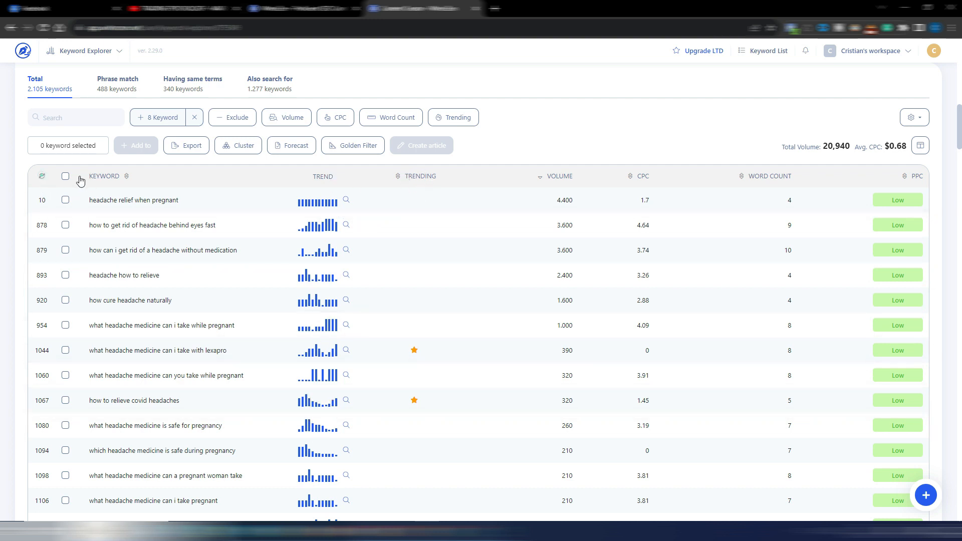
pyautogui.click(399, 177)
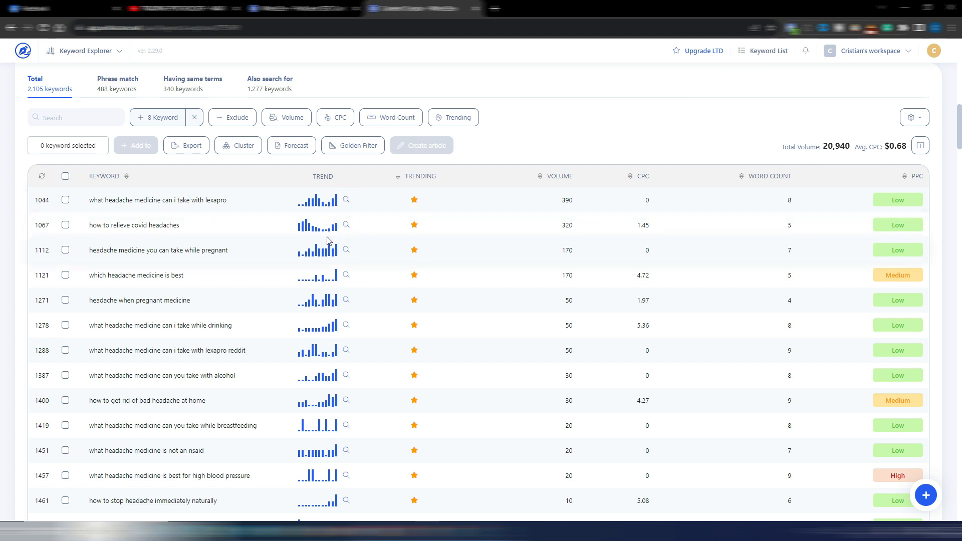
pyautogui.moveTo(330, 257)
pyautogui.moveTo(329, 389)
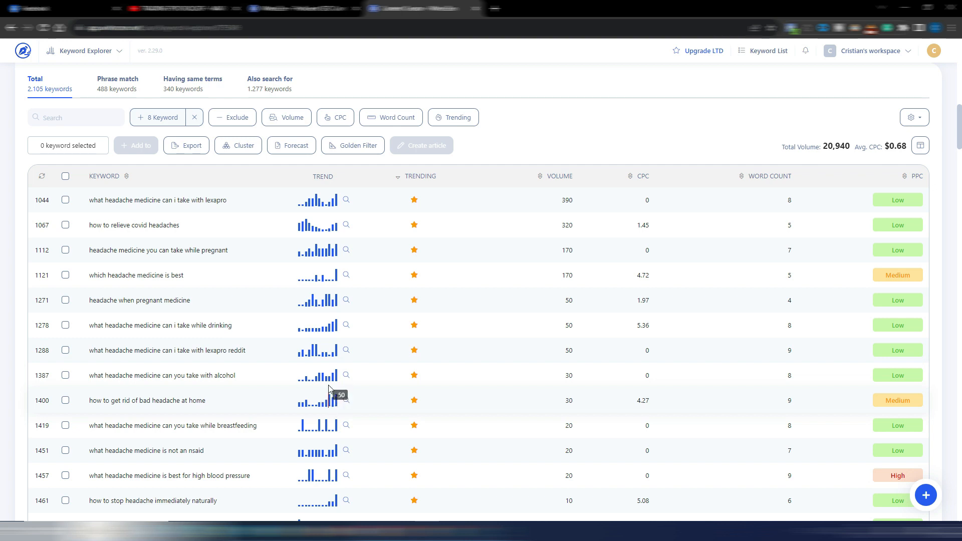
pyautogui.click(346, 200)
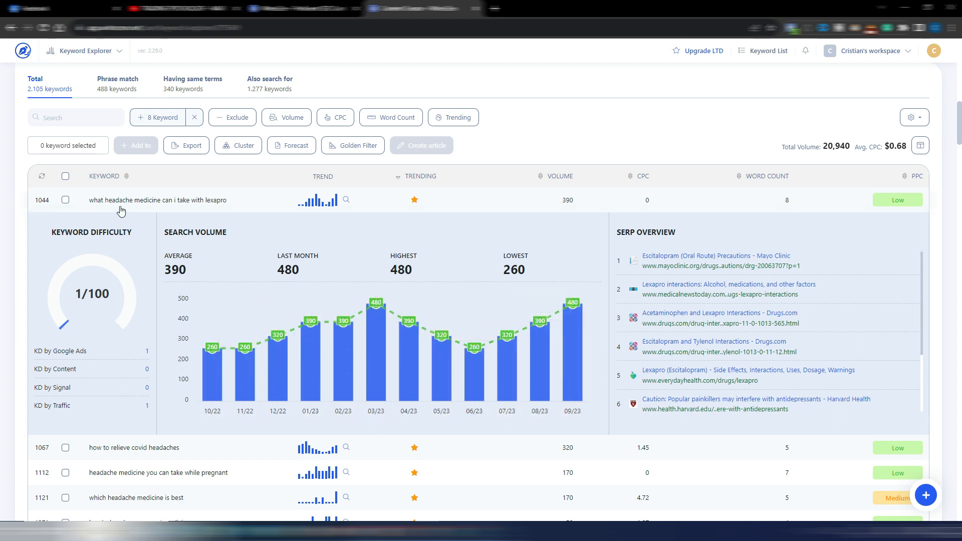
pyautogui.click(237, 199)
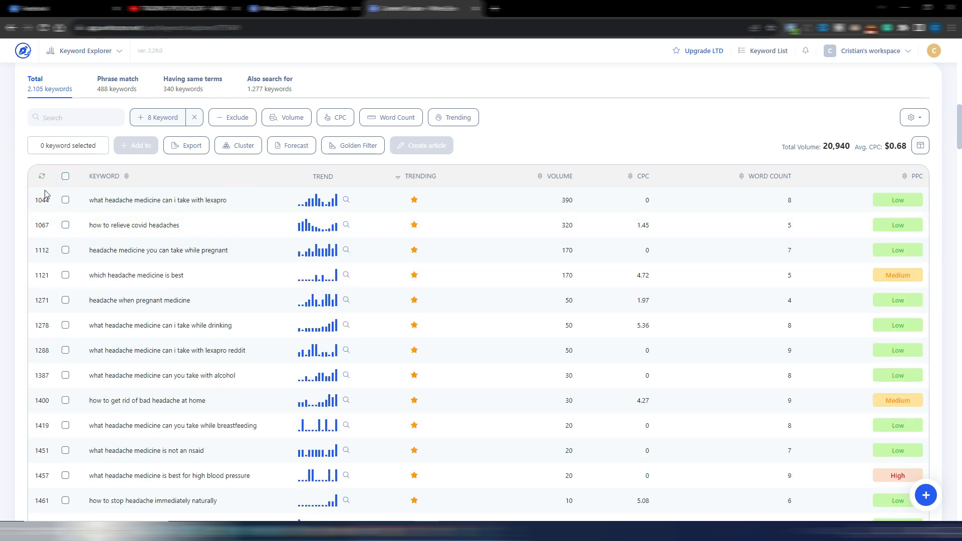
# Select all the filtered keywords and add them to a new keyword list named "headache relief".
pyautogui.click(65, 176)
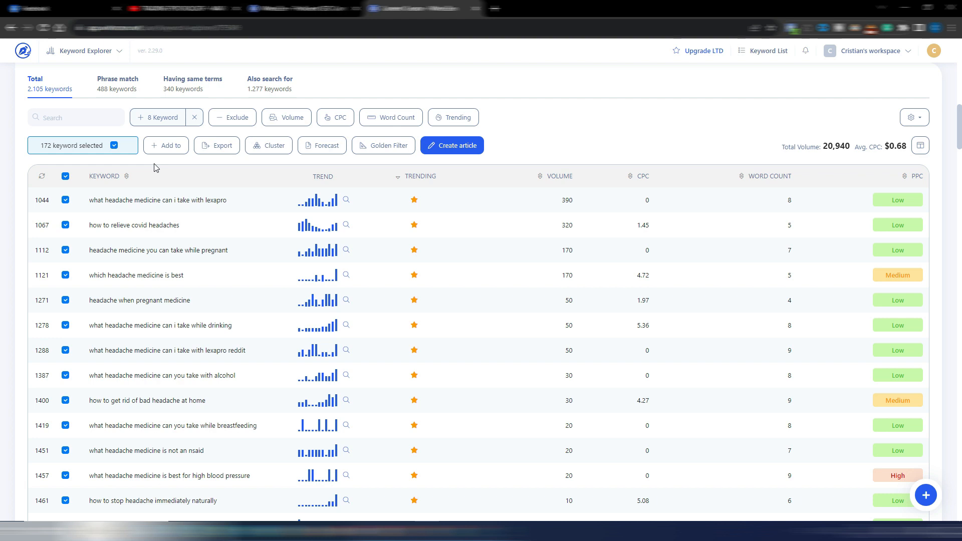
pyautogui.click(166, 145)
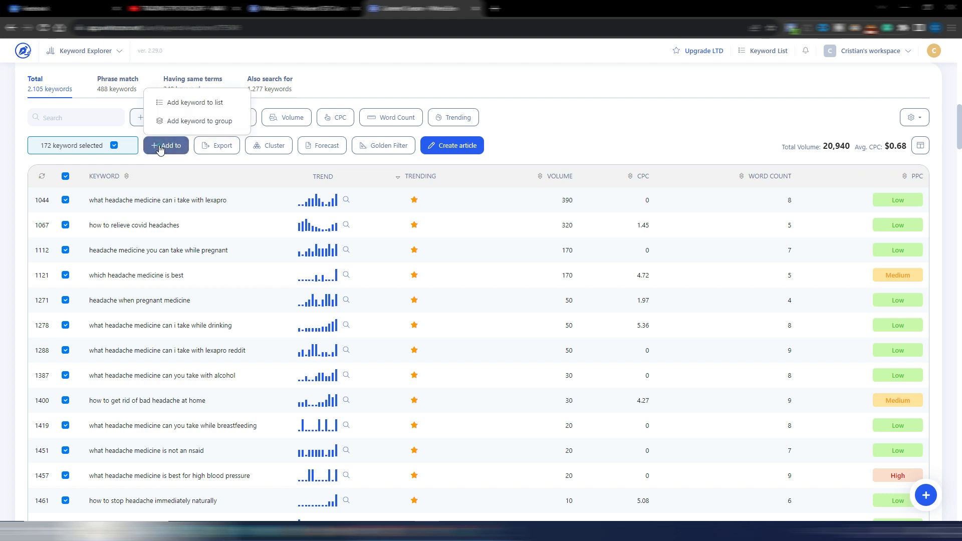
pyautogui.click(196, 103)
pyautogui.click(541, 255)
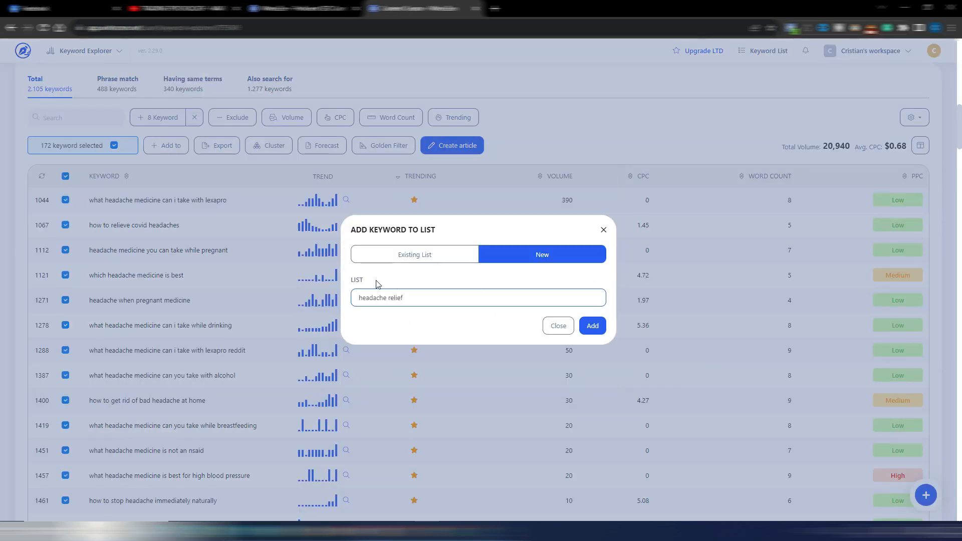
pyautogui.click(592, 326)
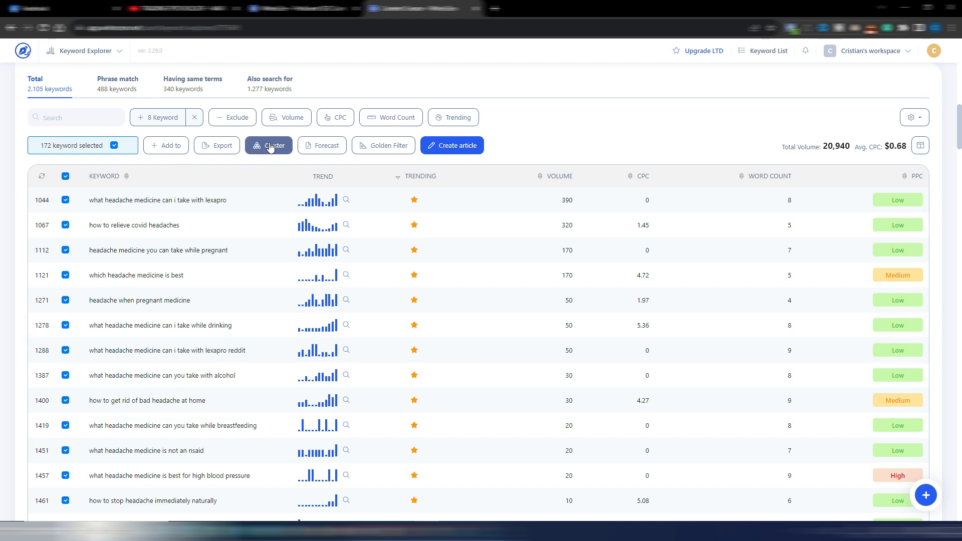
# Switch to Keyword Planner and start a new project named "headache relief" for United States in English.
pyautogui.click(119, 50)
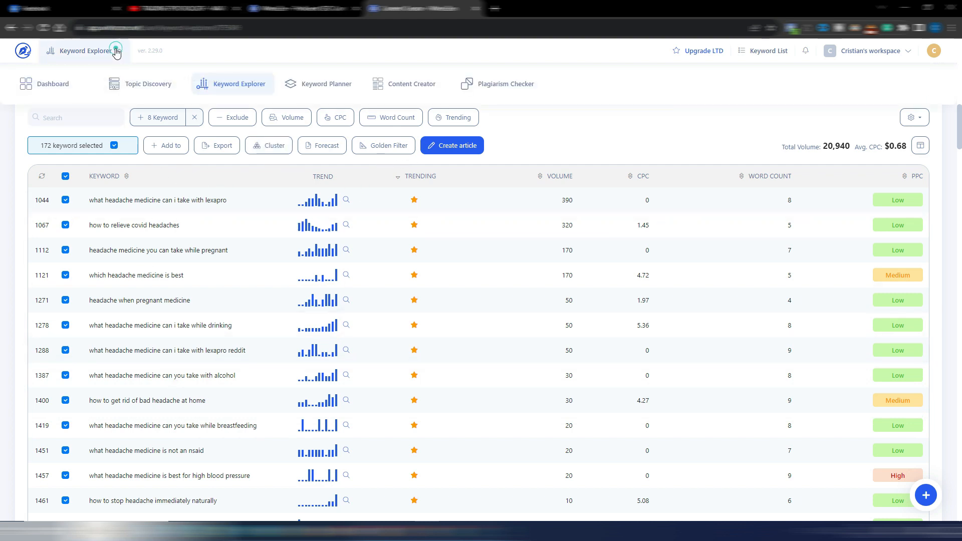
pyautogui.click(326, 84)
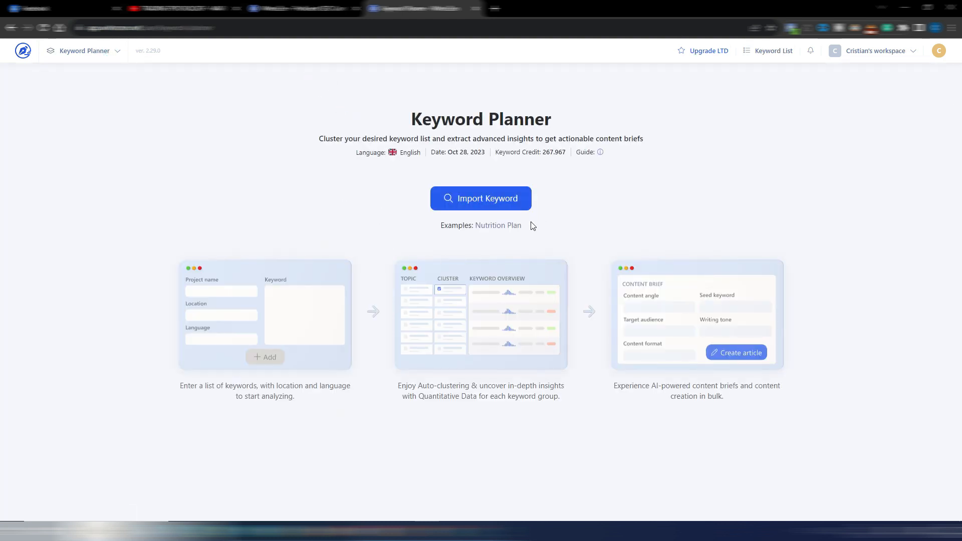
pyautogui.click(474, 200)
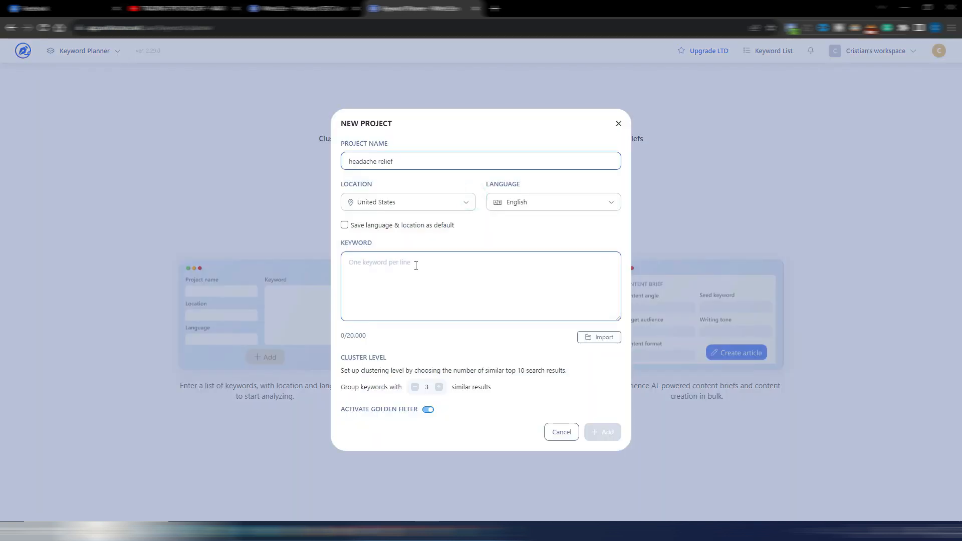
pyautogui.click(411, 264)
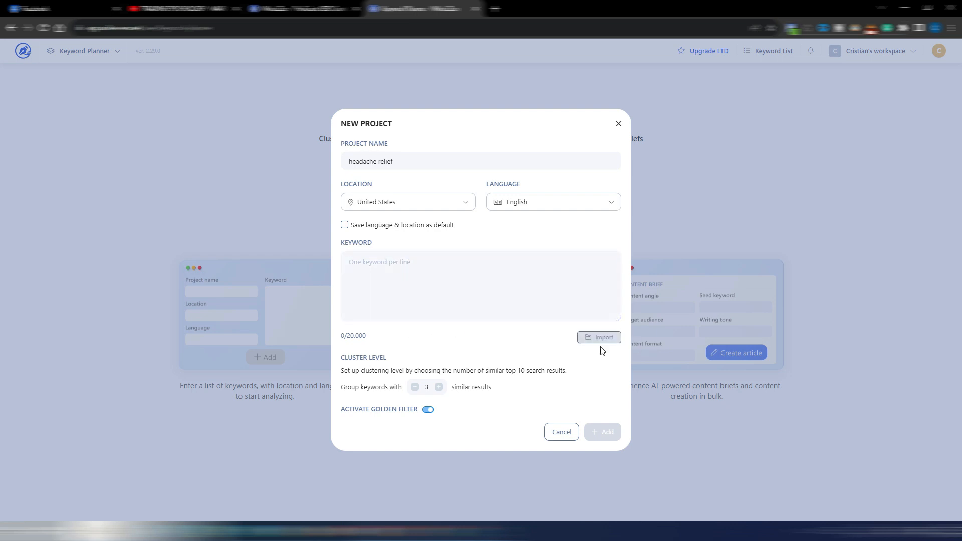
# Import the keywords from the saved "headache relief" list and create the project with cluster level 3 and the Golden Filter activated.
pyautogui.click(601, 339)
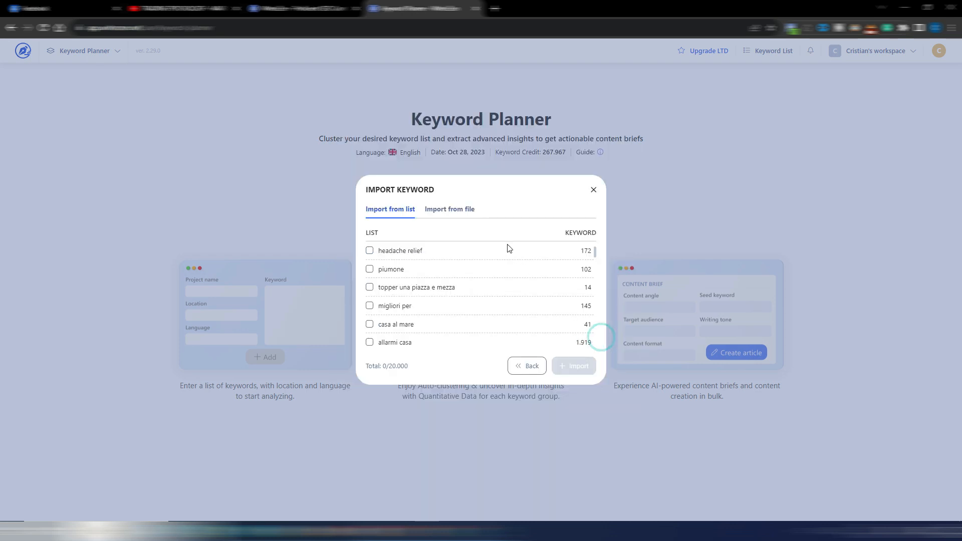
pyautogui.click(461, 211)
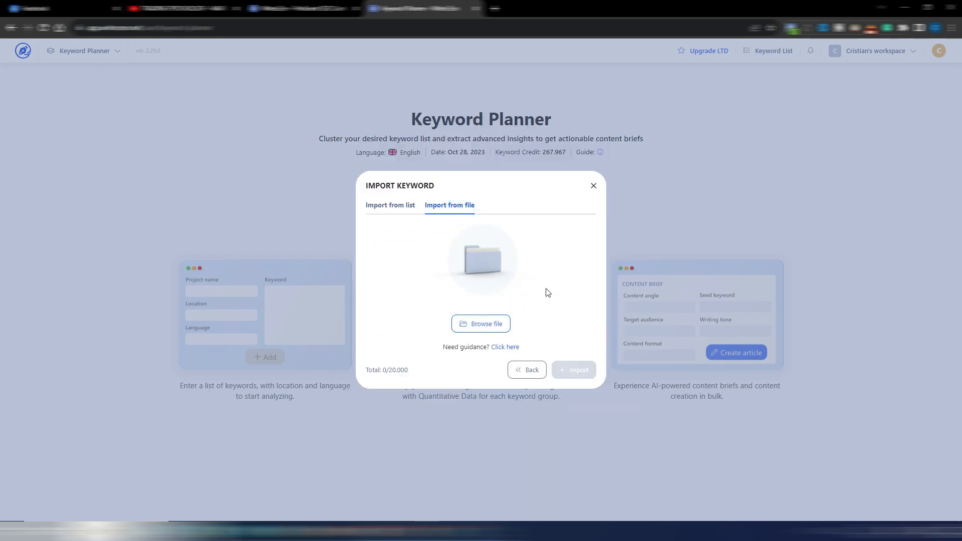
pyautogui.click(383, 209)
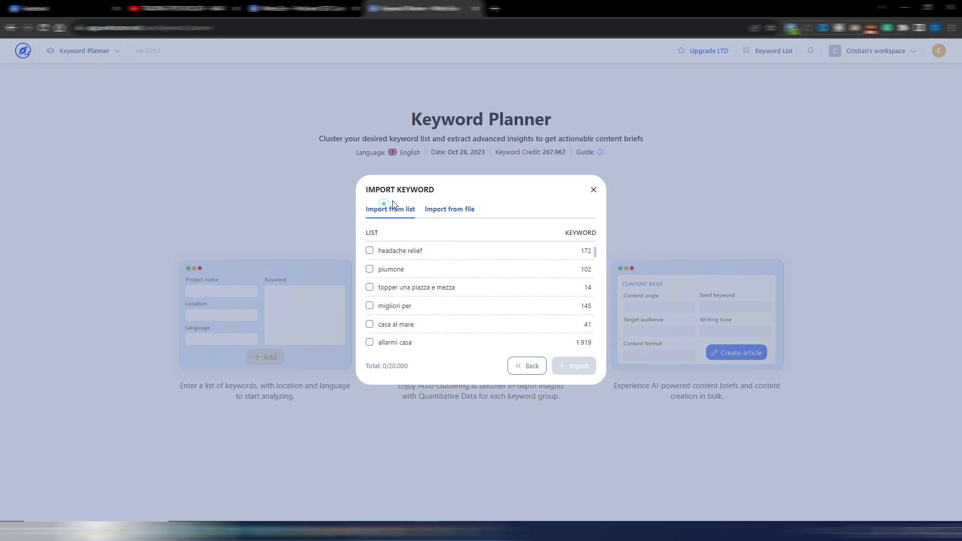
pyautogui.click(370, 251)
pyautogui.click(577, 365)
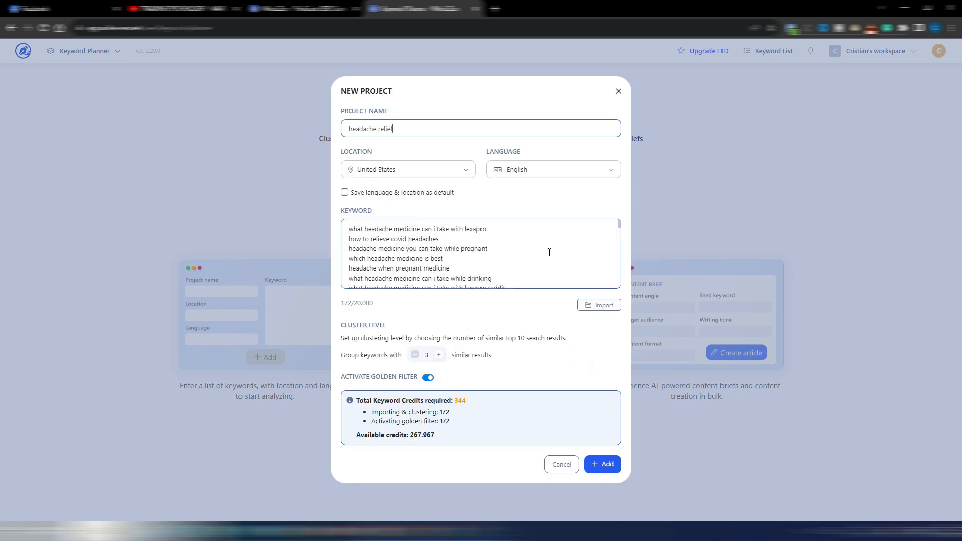
pyautogui.scroll(-10, 548, 251)
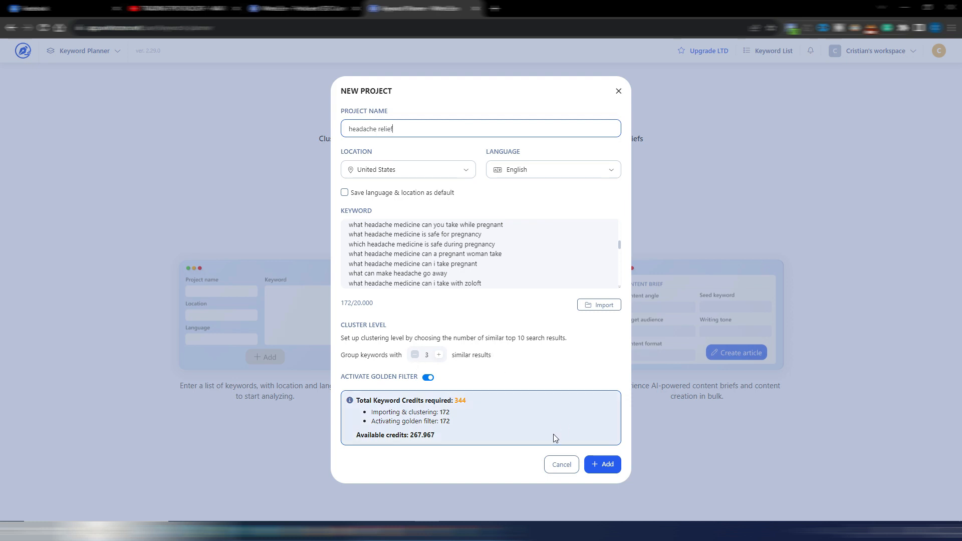
pyautogui.click(606, 465)
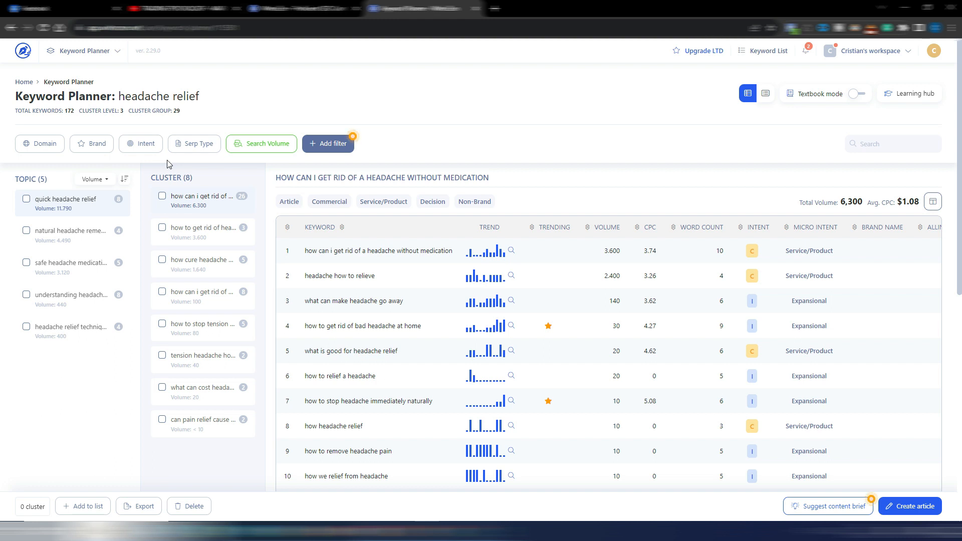
# Filter the project's clusters to Informational intent and the Article SERP type.
pyautogui.click(145, 145)
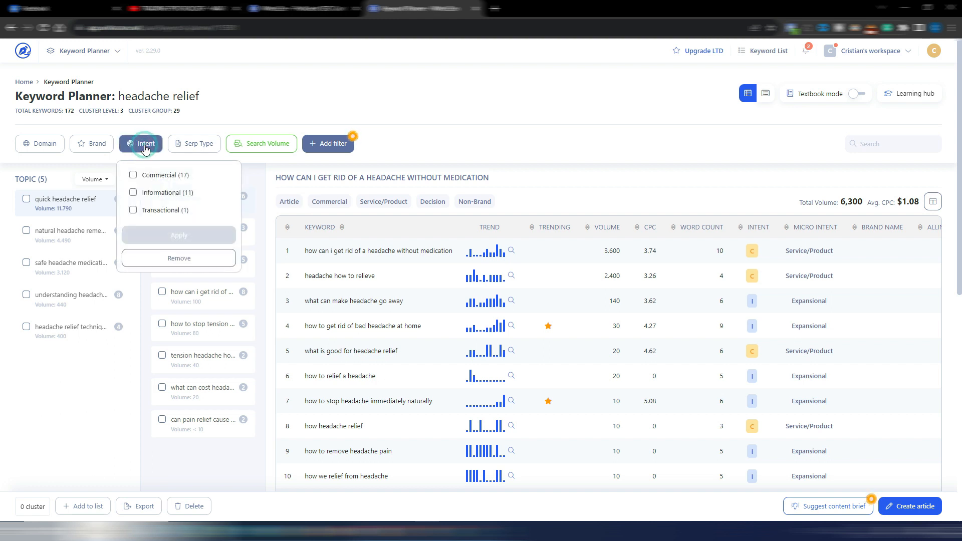
pyautogui.click(133, 192)
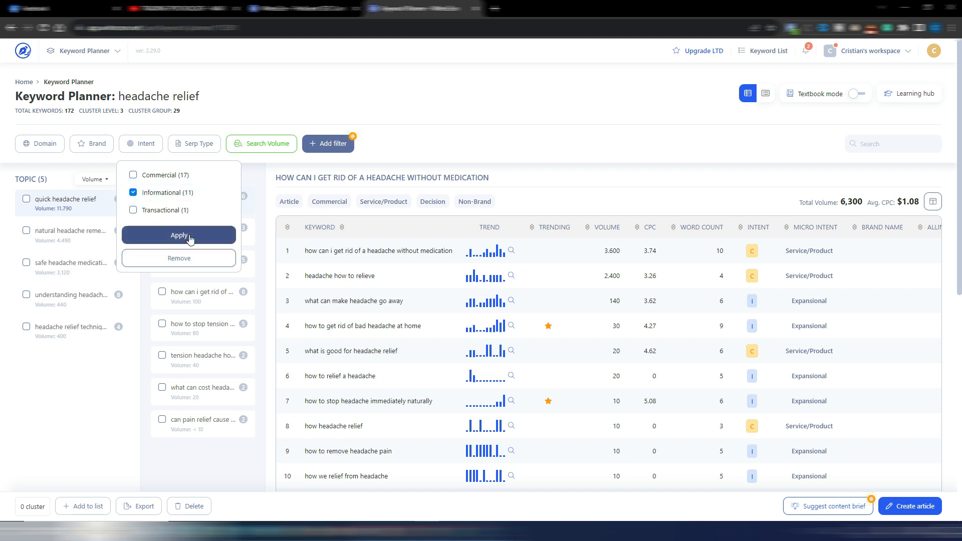
pyautogui.click(179, 235)
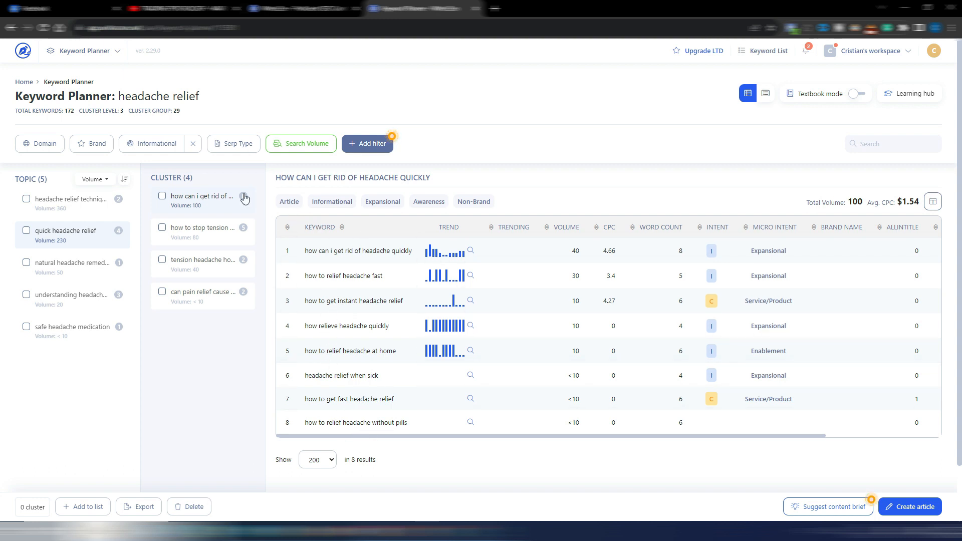
pyautogui.click(239, 147)
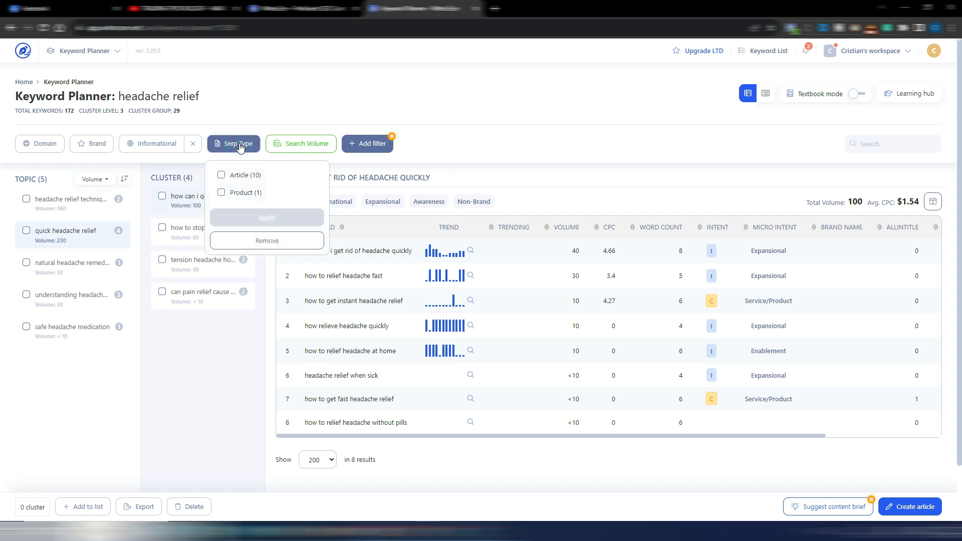
pyautogui.click(220, 178)
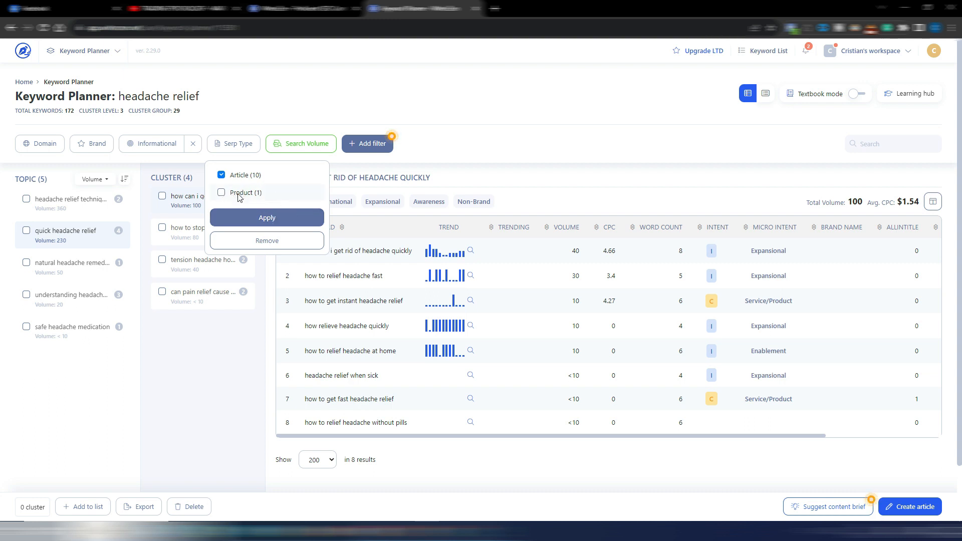
pyautogui.click(267, 219)
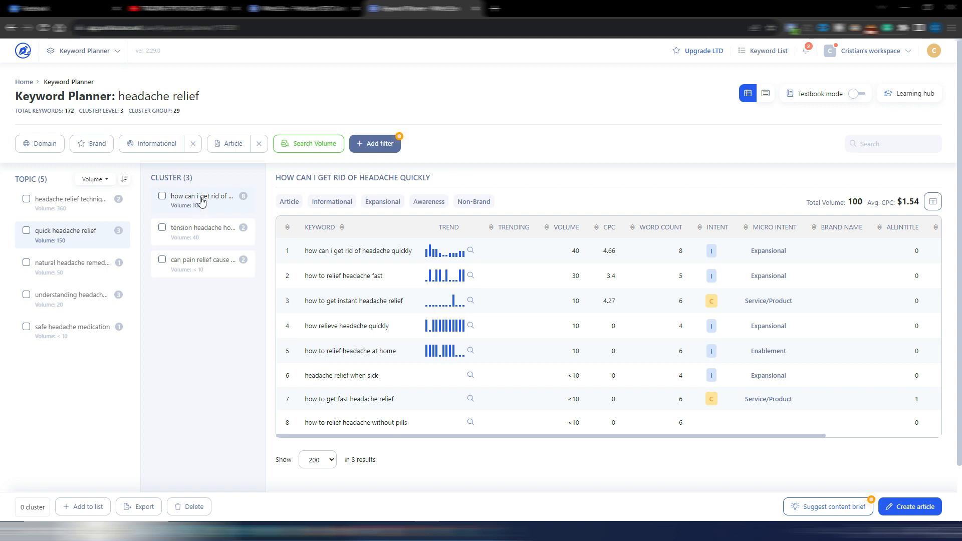
# Look through the additional cluster and keyword filters, and remove the Article and Informational filters from the project.
pyautogui.click(382, 144)
pyautogui.click(383, 145)
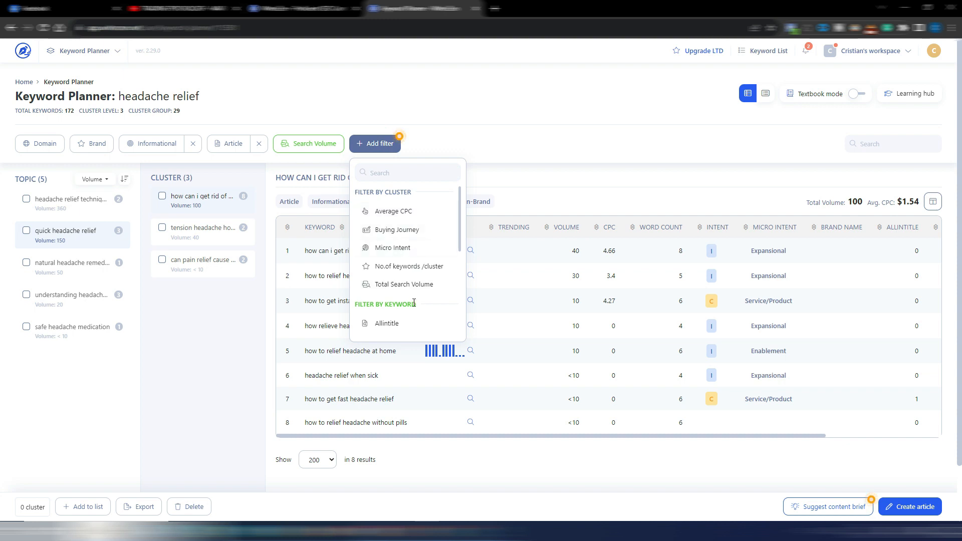
pyautogui.moveTo(456, 243); pyautogui.dragTo(456, 201)
pyautogui.click(504, 120)
pyautogui.click(258, 143)
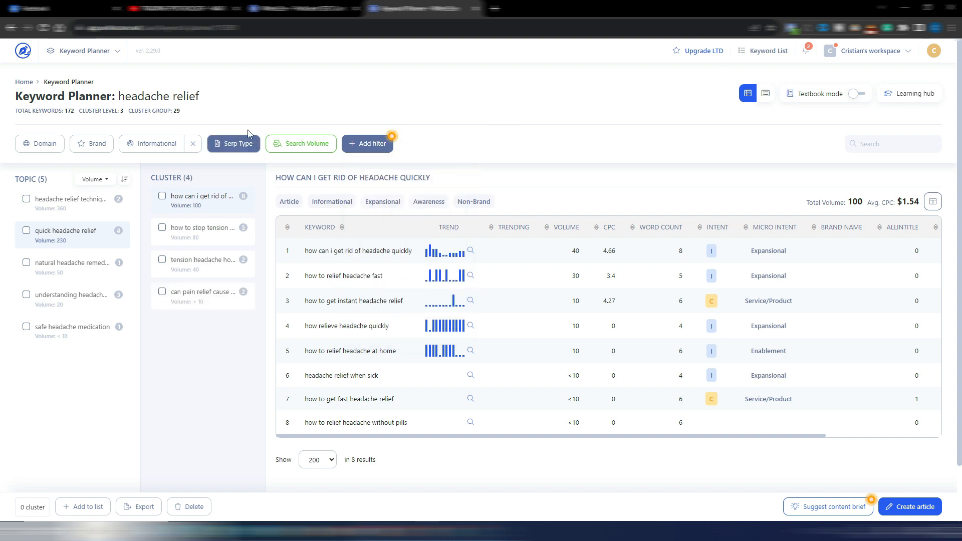
pyautogui.click(193, 143)
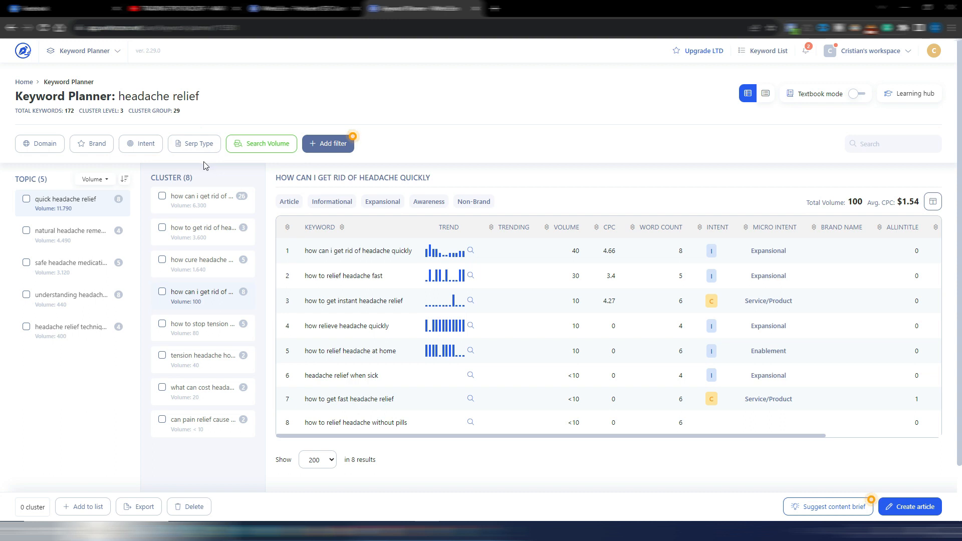
# Find Quora.com among the ranking domains and add a domain filter rule that includes clusters where it ranked for all keywords.
pyautogui.click(41, 146)
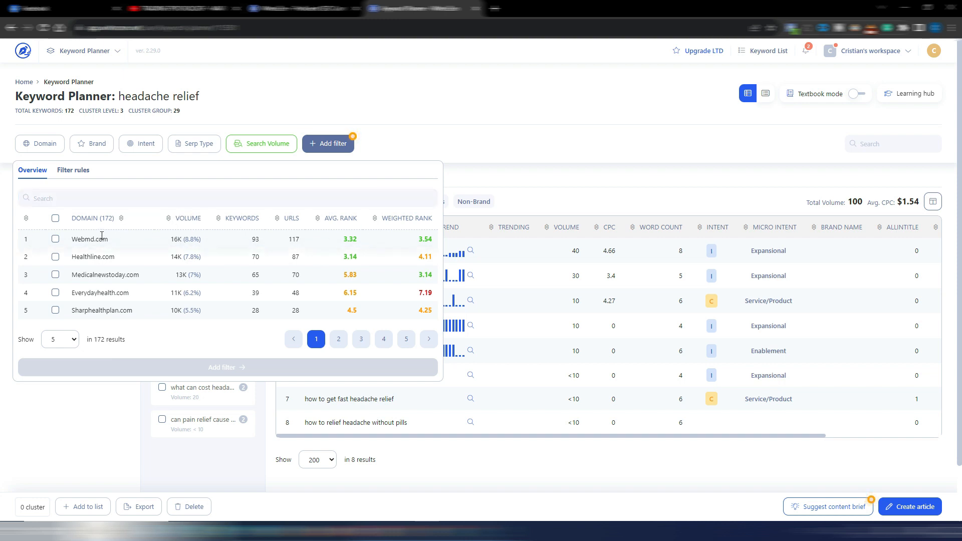
pyautogui.click(55, 198)
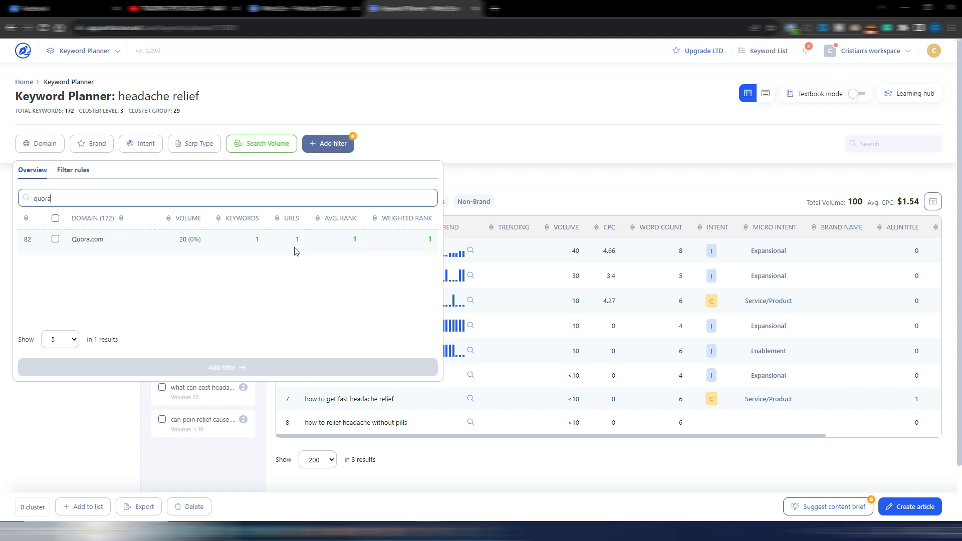
pyautogui.click(56, 240)
pyautogui.click(223, 368)
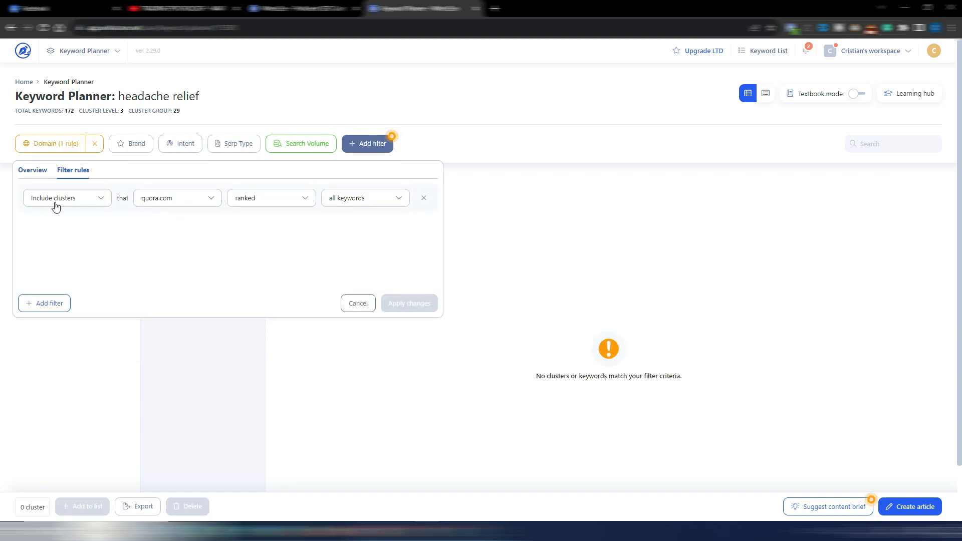
# Change the quora.com domain rule to include keywords and view the search volume and SERP overview of the matching keyword.
pyautogui.click(92, 201)
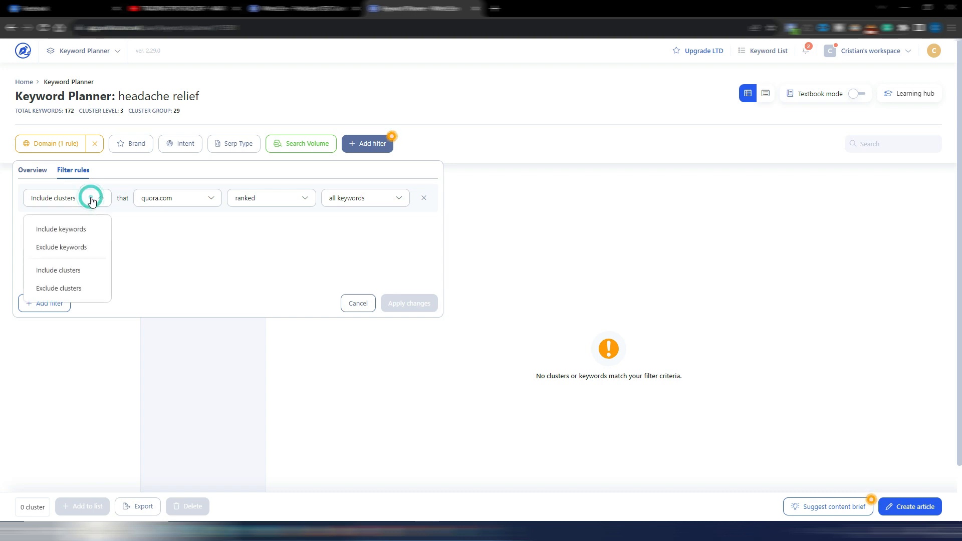
pyautogui.click(70, 228)
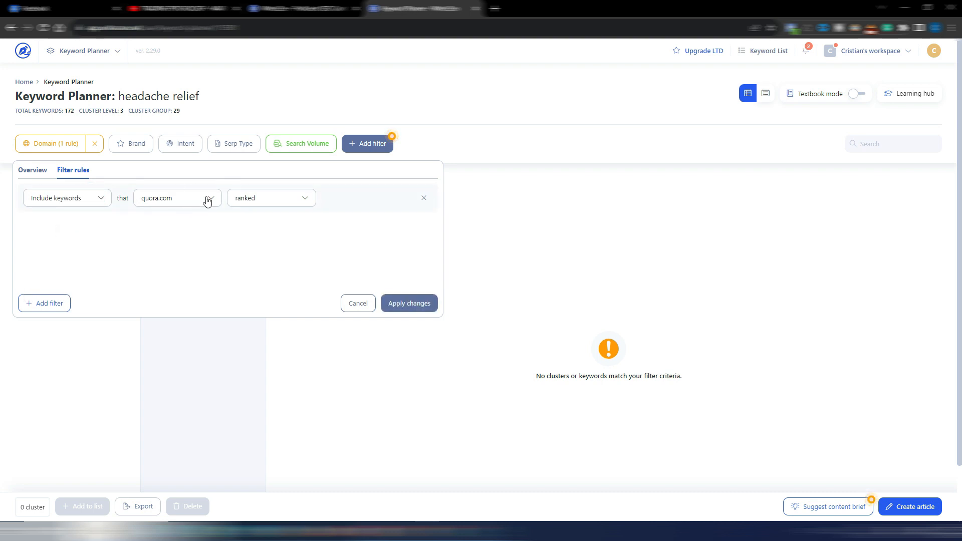
pyautogui.click(417, 306)
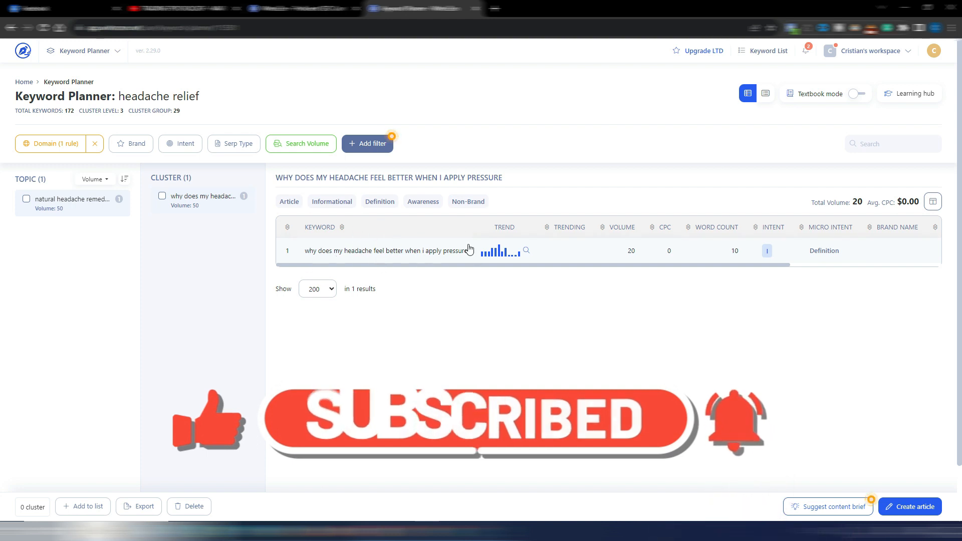
pyautogui.click(410, 255)
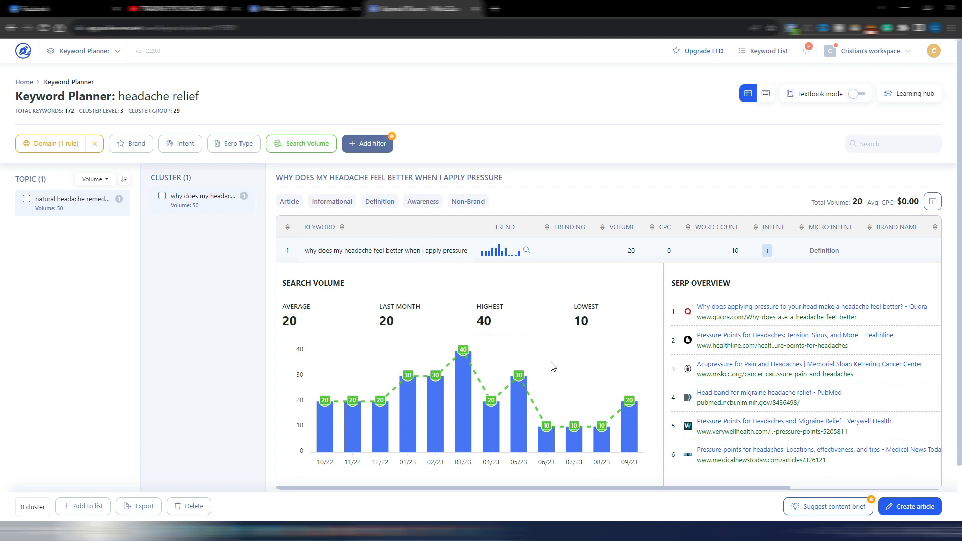
pyautogui.click(400, 252)
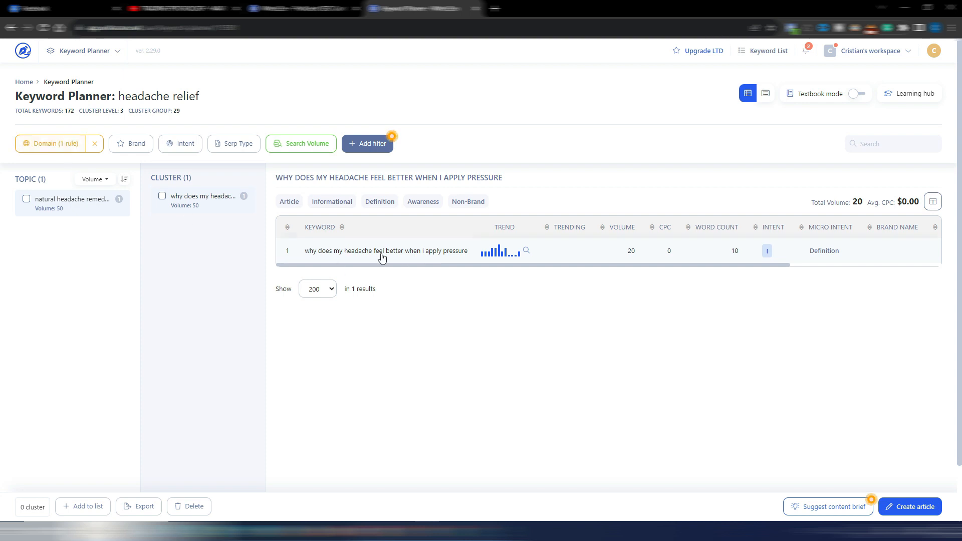
# Remove the quora.com domain filter, clear the domain search and start a new filter rule for Healthline.com.
pyautogui.click(95, 144)
pyautogui.click(41, 143)
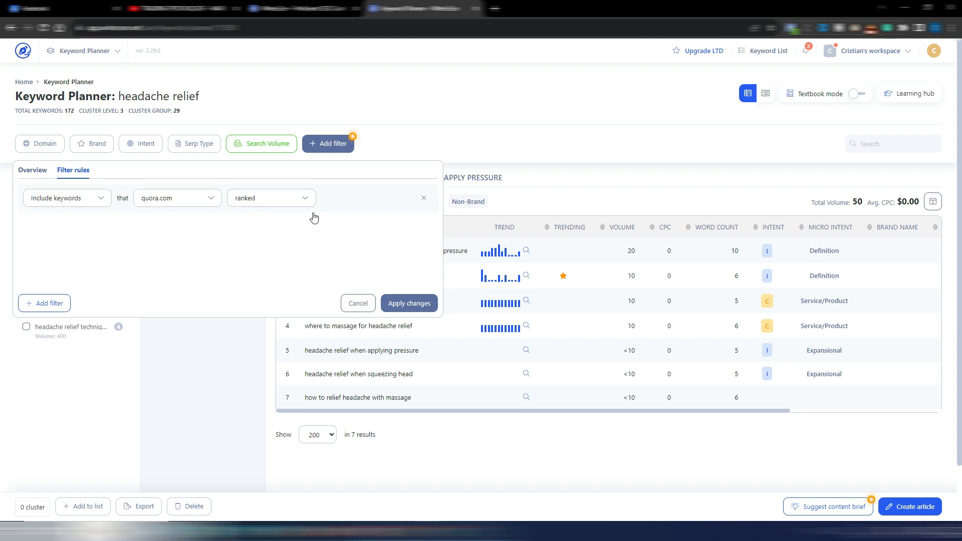
pyautogui.click(355, 303)
pyautogui.click(45, 145)
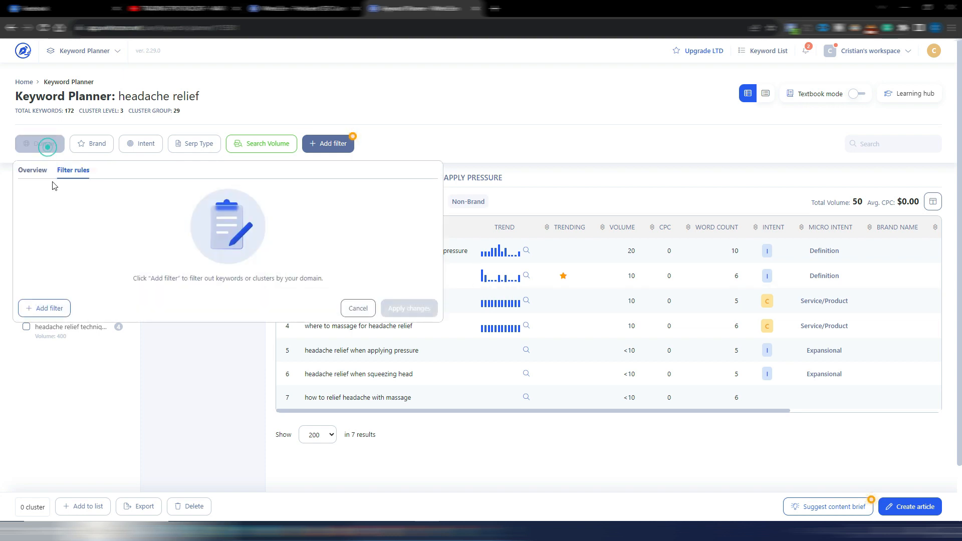
pyautogui.click(33, 170)
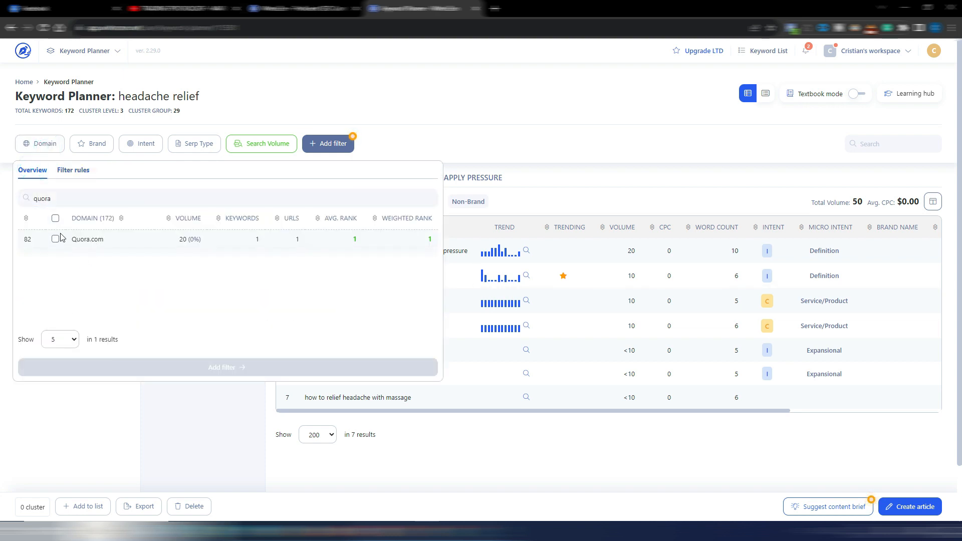
pyautogui.moveTo(60, 198); pyautogui.dragTo(34, 196)
pyautogui.click(37, 144)
pyautogui.press('BackSpace')
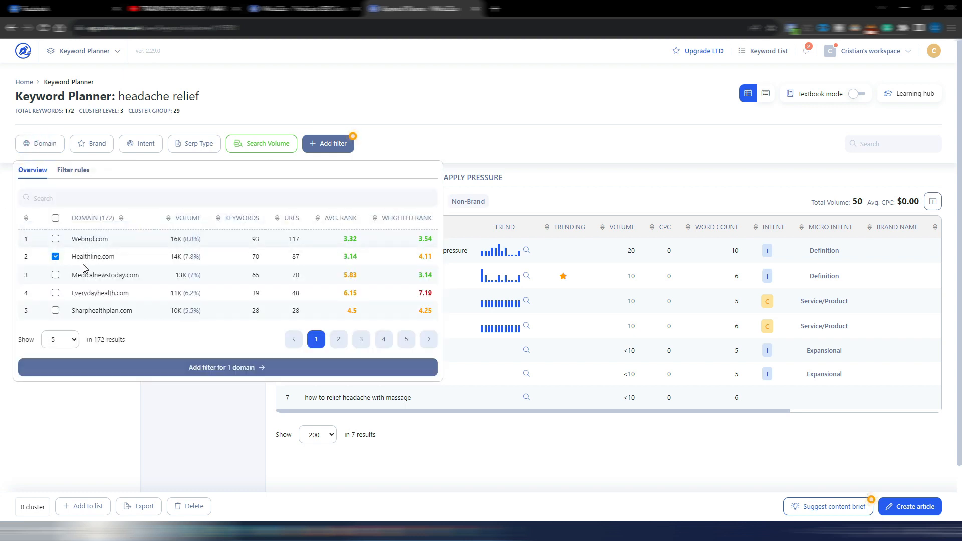
pyautogui.click(223, 367)
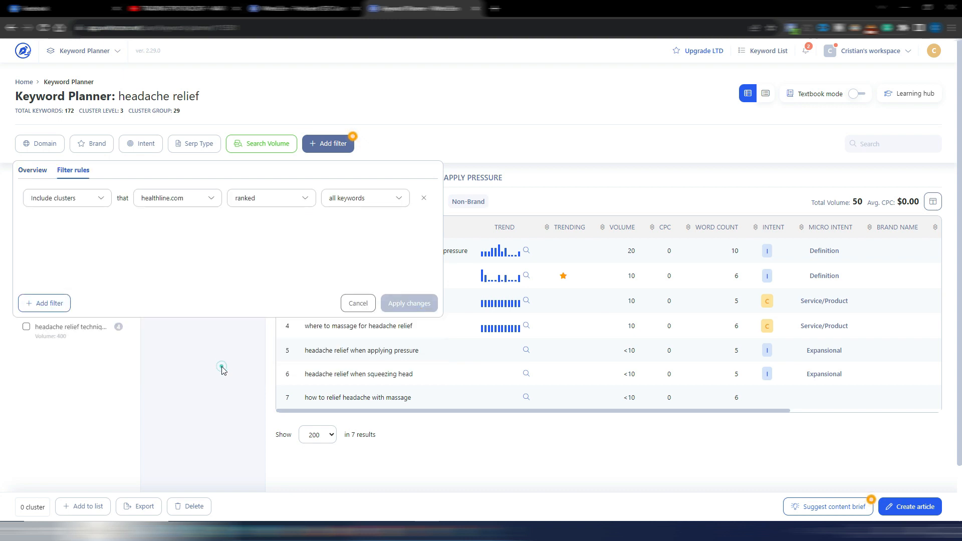
# Set the healthline.com rule to include keywords and try the Any, Is and Range ranking position options.
pyautogui.click(102, 201)
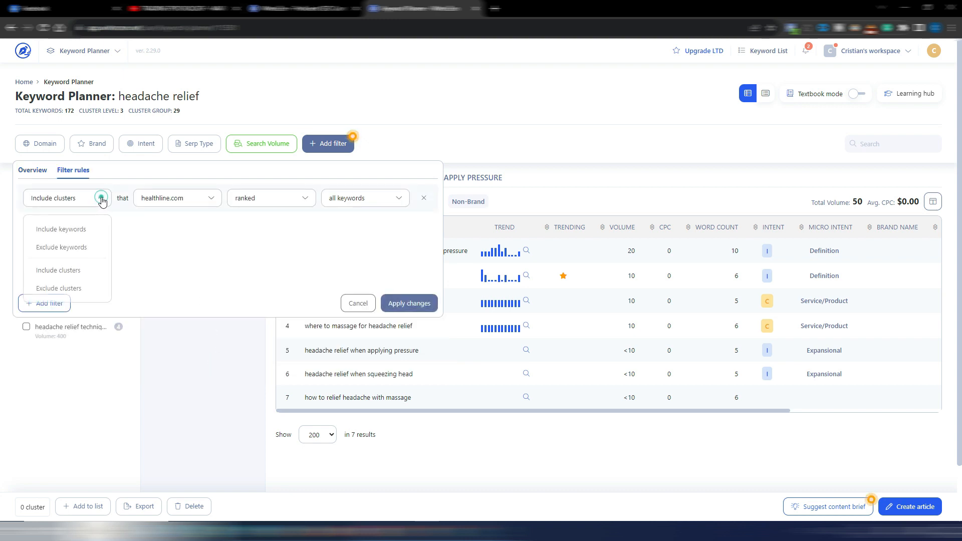
pyautogui.click(81, 229)
pyautogui.click(102, 197)
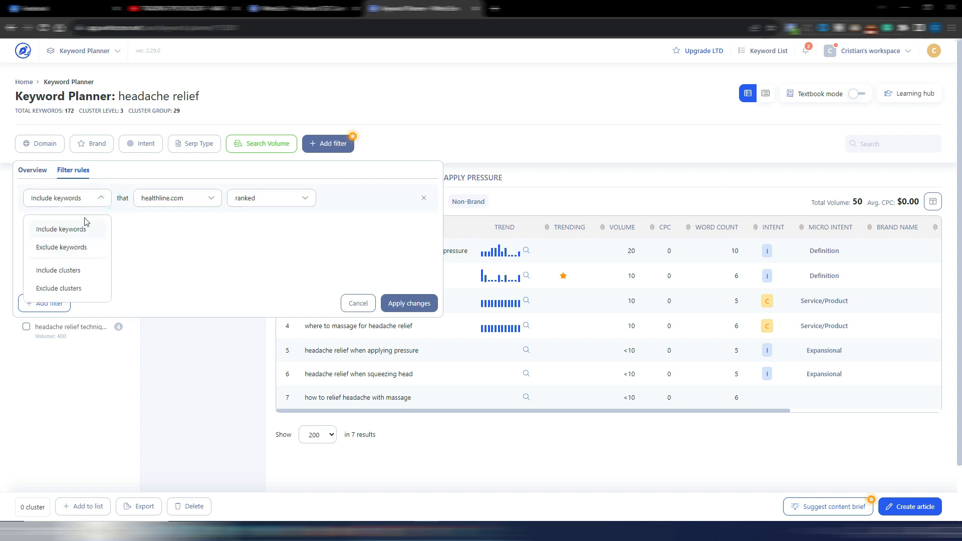
pyautogui.click(75, 230)
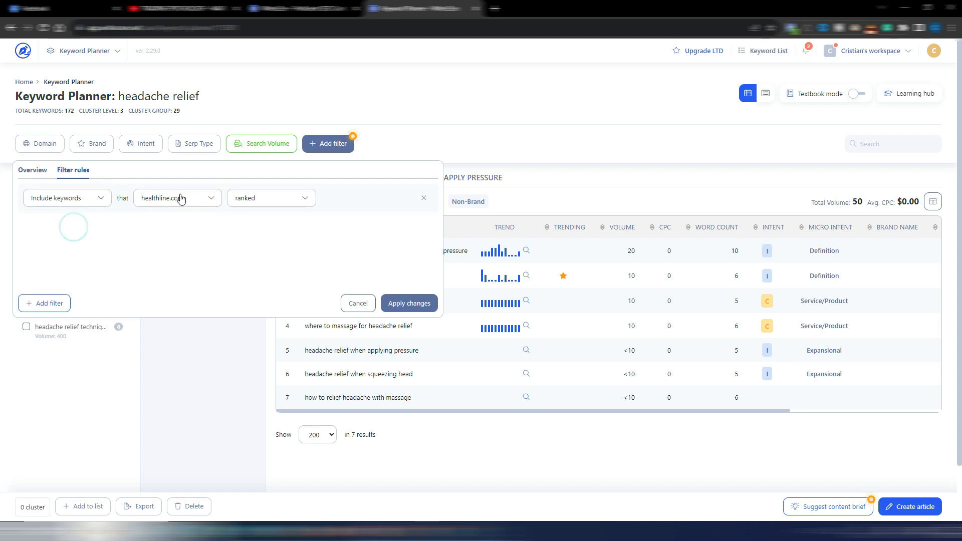
pyautogui.click(284, 199)
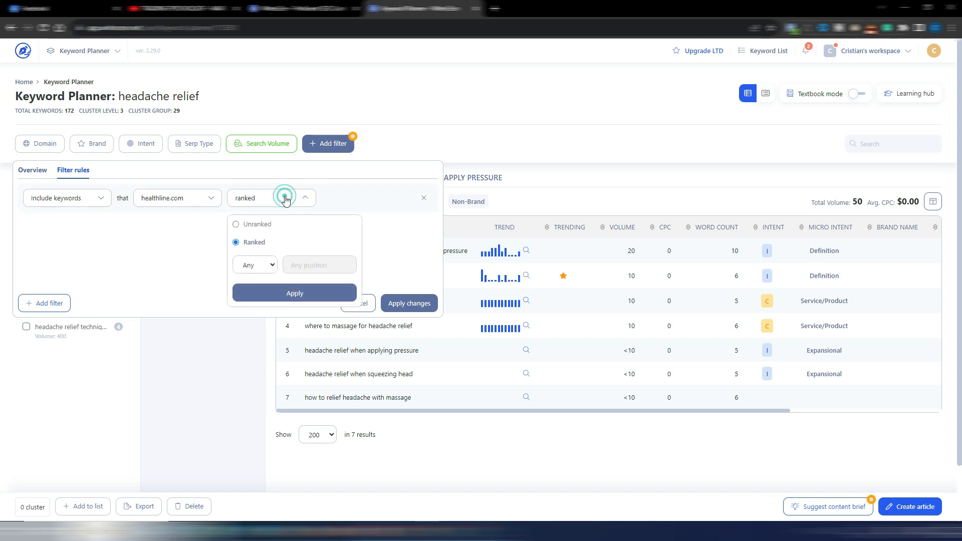
pyautogui.click(270, 268)
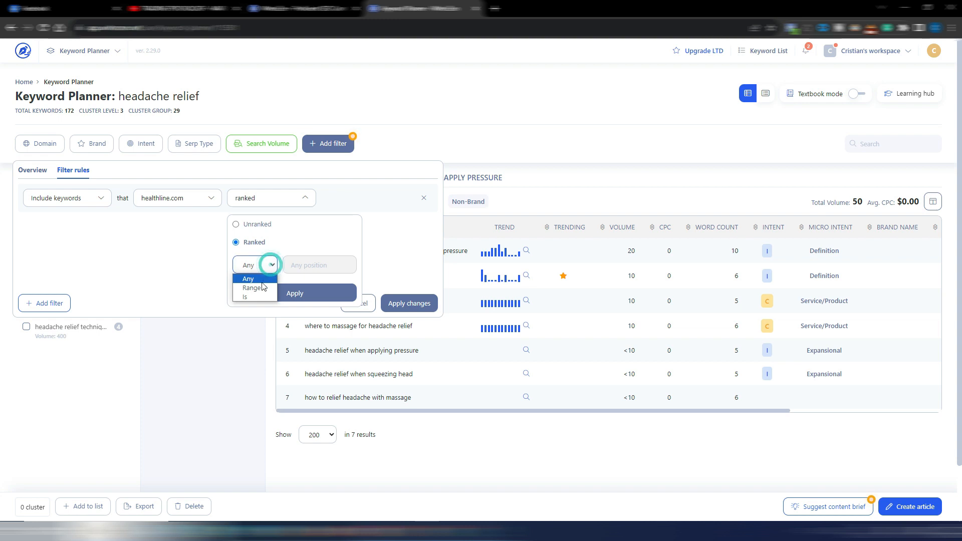
pyautogui.click(264, 280)
pyautogui.click(258, 264)
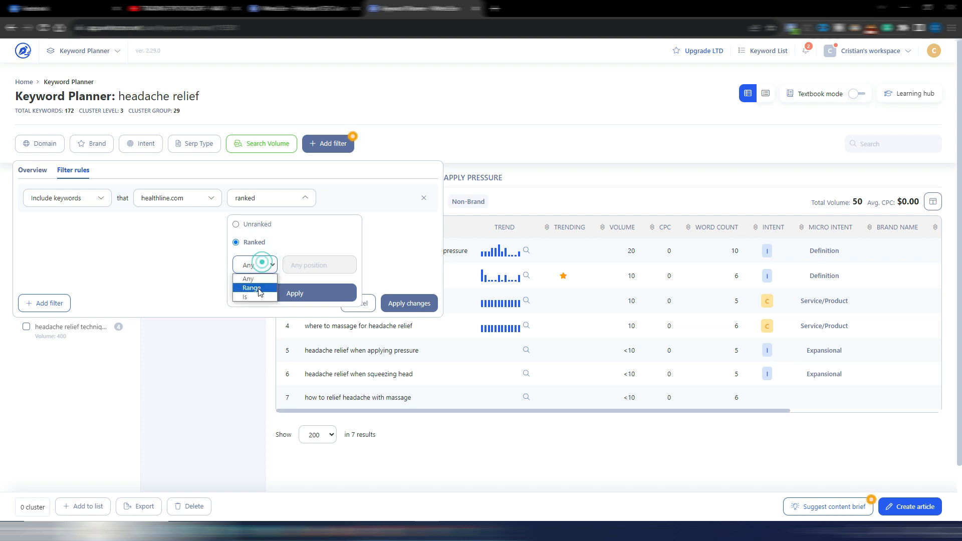
pyautogui.click(255, 296)
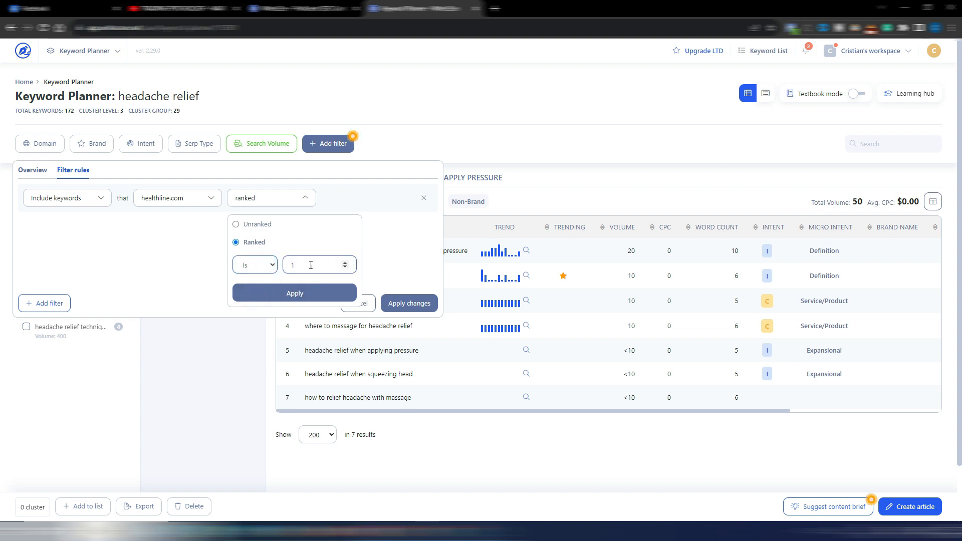
pyautogui.click(265, 264)
pyautogui.click(259, 285)
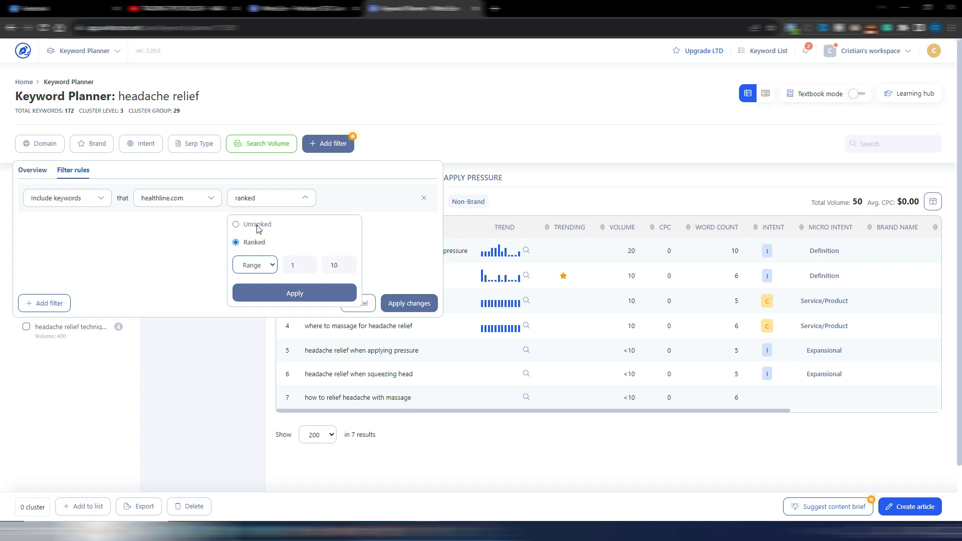
# Set the healthline.com rule's ranking condition to Unranked and apply the domain filter.
pyautogui.click(236, 224)
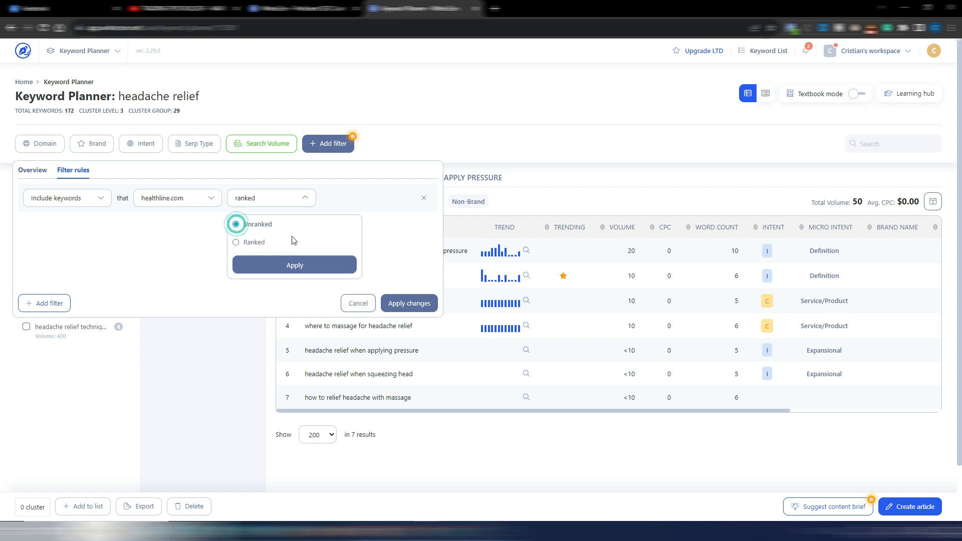
pyautogui.click(296, 266)
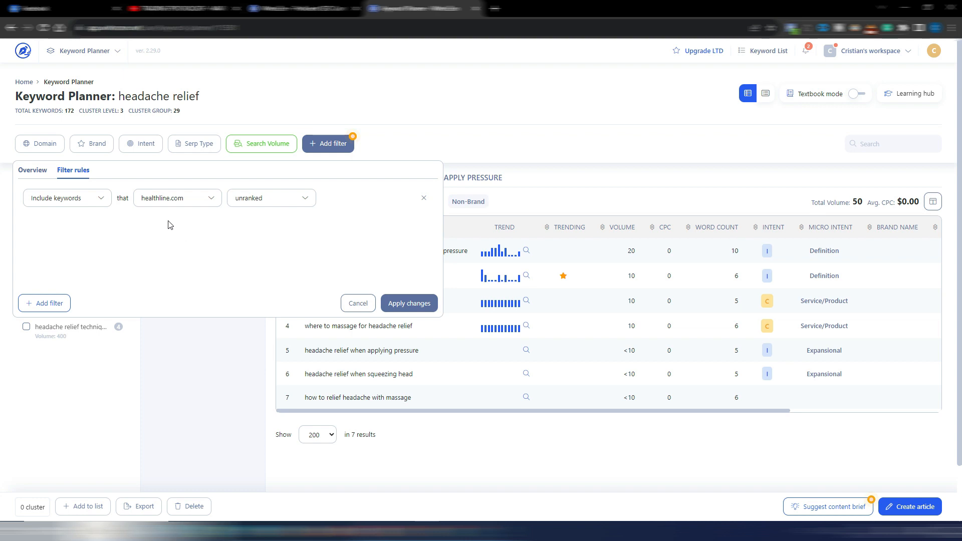
pyautogui.click(400, 304)
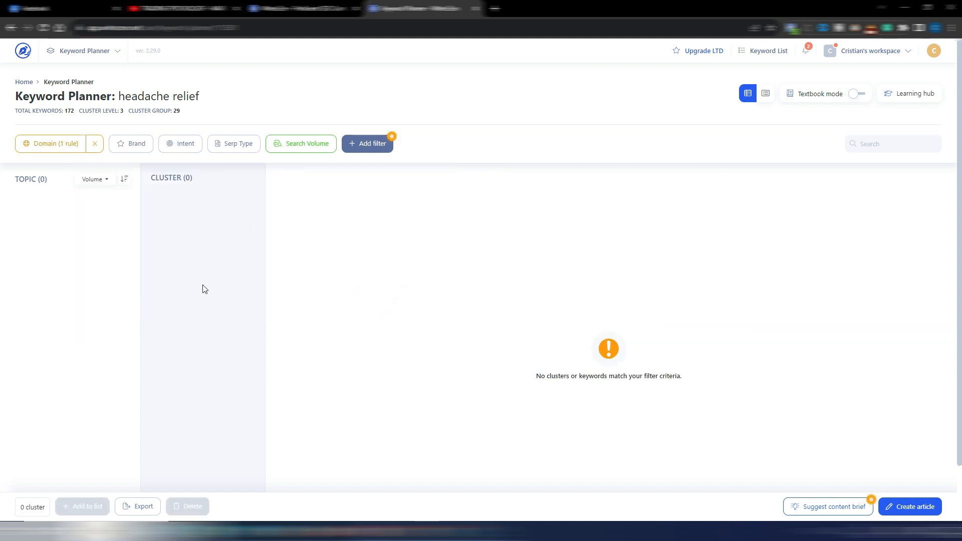
# Change the healthline.com rule to Ranked in the range 1 to 10, apply it and look over the filtered keywords.
pyautogui.click(54, 146)
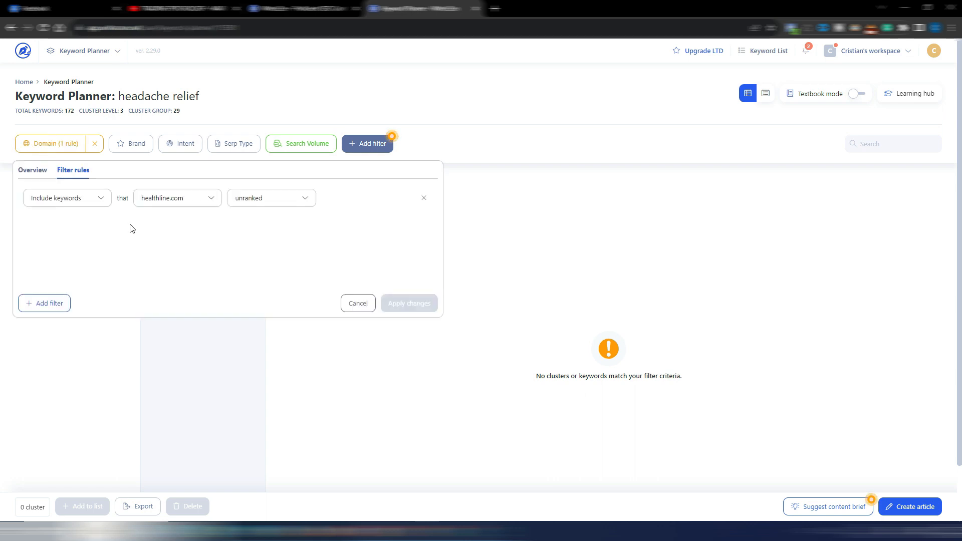
pyautogui.click(283, 199)
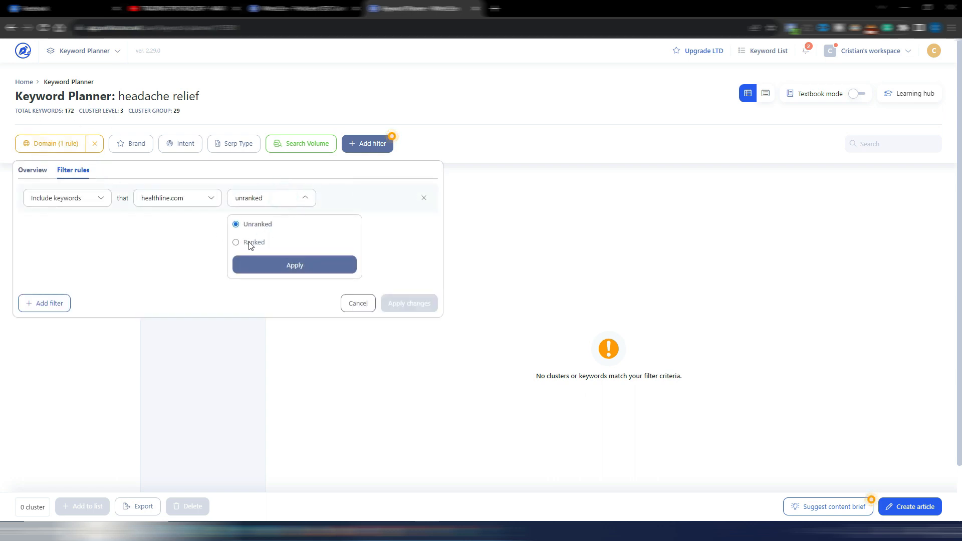
pyautogui.click(249, 243)
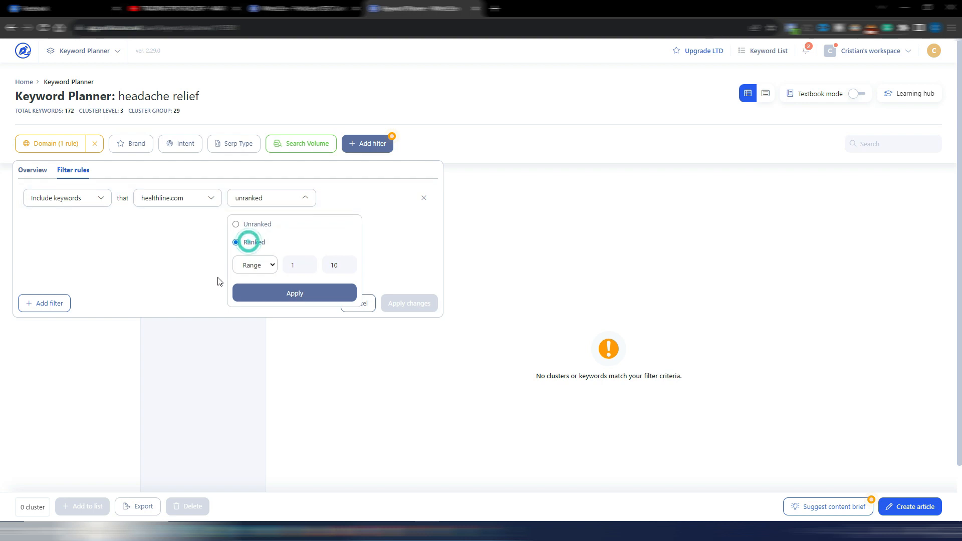
pyautogui.click(295, 296)
pyautogui.click(409, 303)
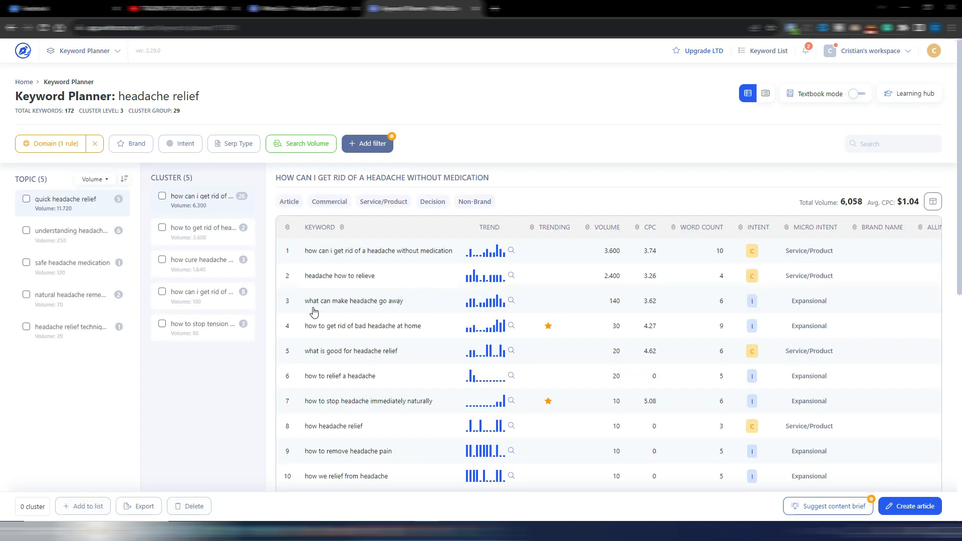
pyautogui.scroll(-6, 617, 288)
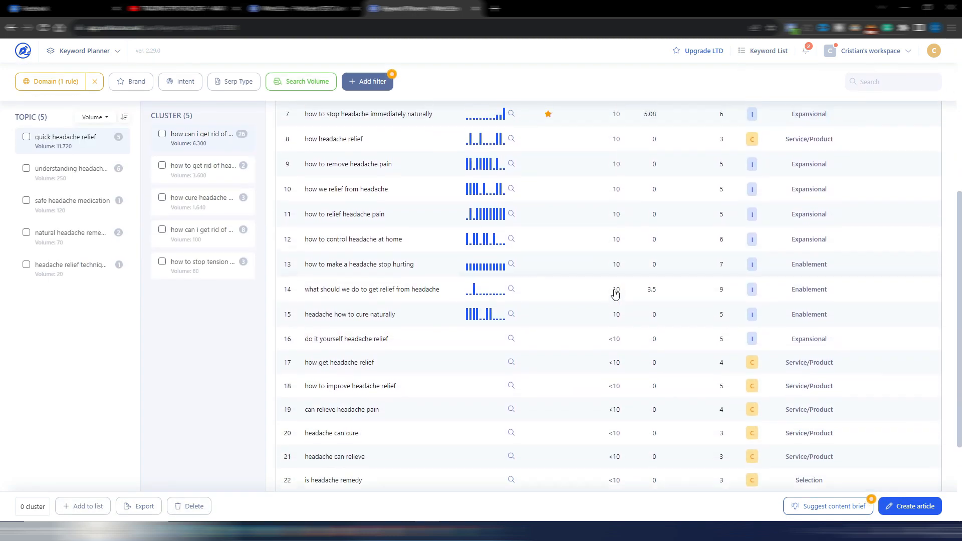
pyautogui.scroll(6, 615, 294)
pyautogui.scroll(-1, 619, 295)
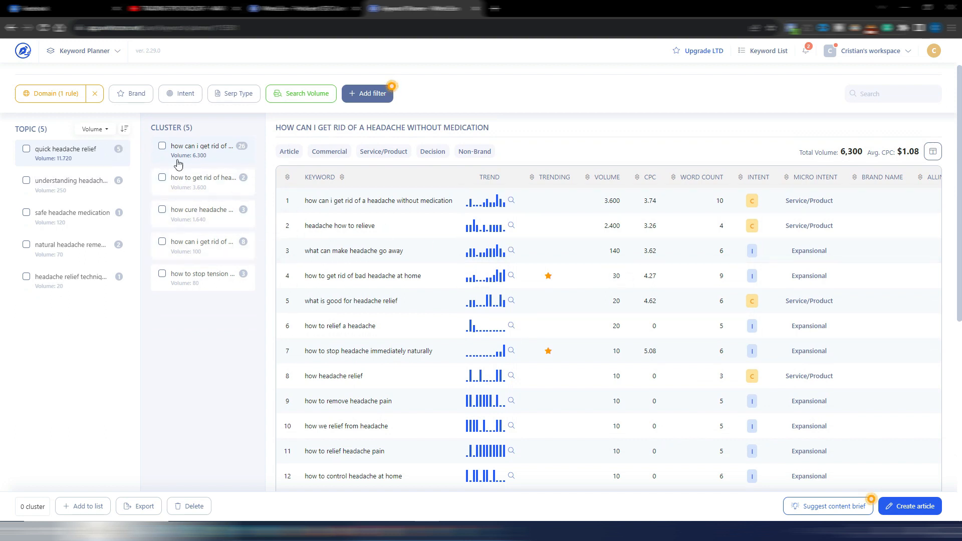
# Remove the domain filter and review the keyword table of the highest-volume cluster, including its Allintitle column.
pyautogui.click(95, 93)
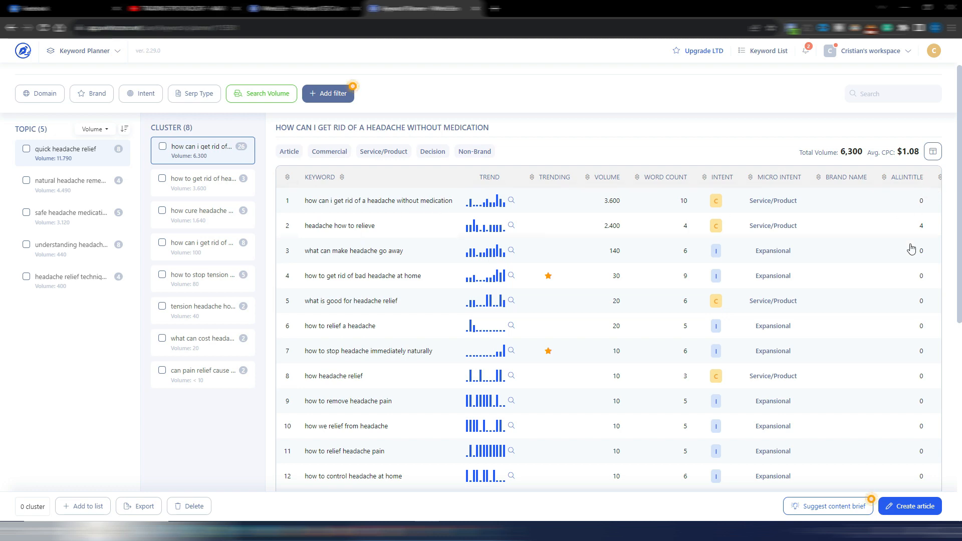
pyautogui.scroll(-5, 911, 249)
pyautogui.scroll(4, 911, 249)
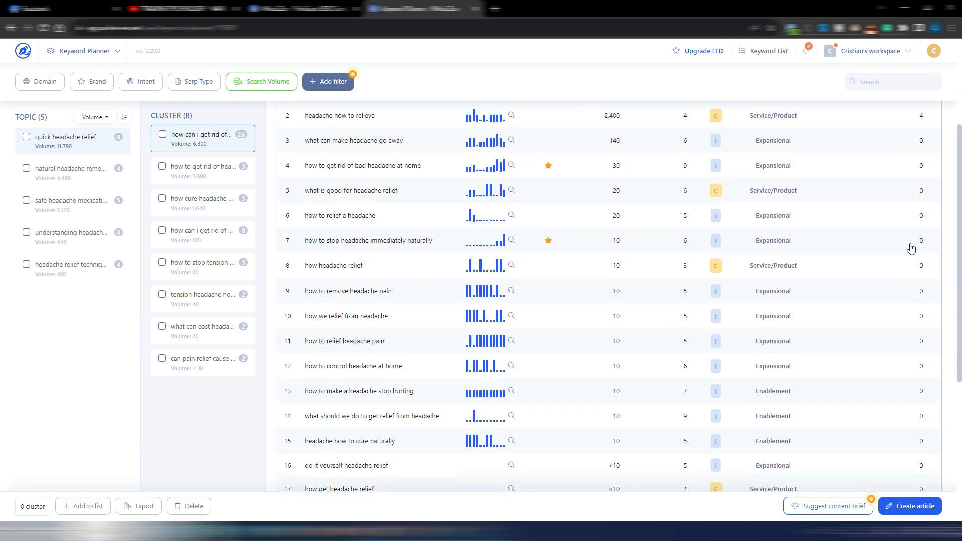
pyautogui.scroll(3, 910, 249)
pyautogui.scroll(-3, 911, 248)
pyautogui.scroll(3, 909, 247)
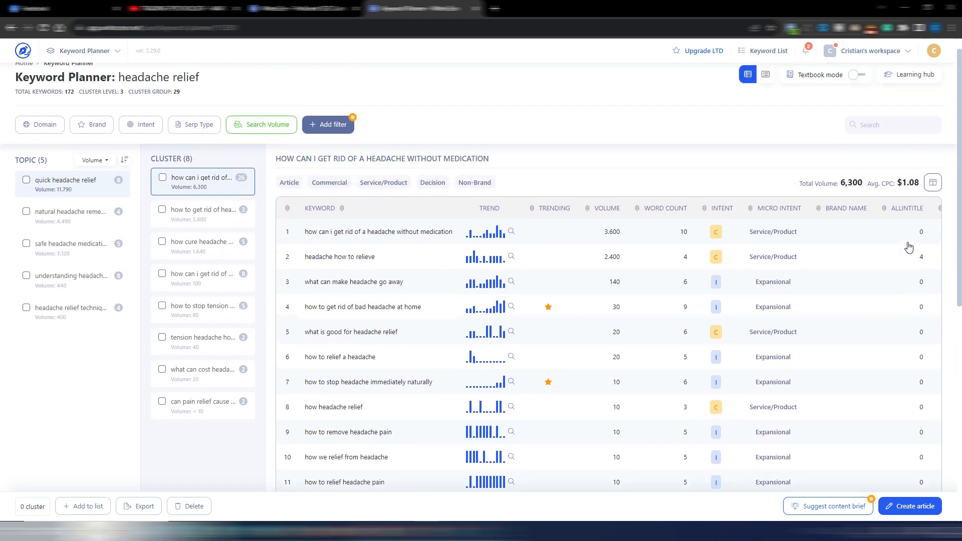
pyautogui.scroll(1, 908, 247)
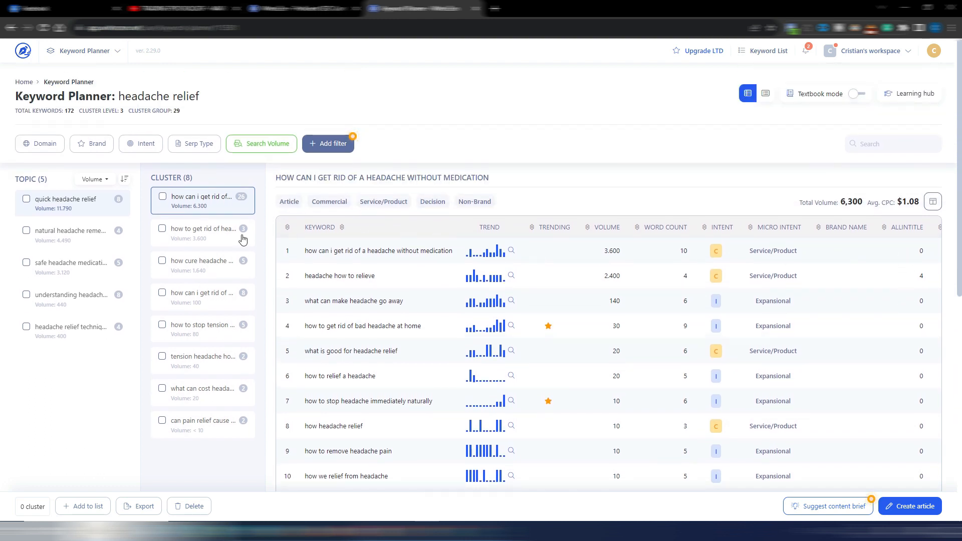
# Examine the keywords of each remaining cluster in the "quick headache relief" topic, ending with "can pain relief cause headaches".
pyautogui.click(205, 231)
pyautogui.click(209, 258)
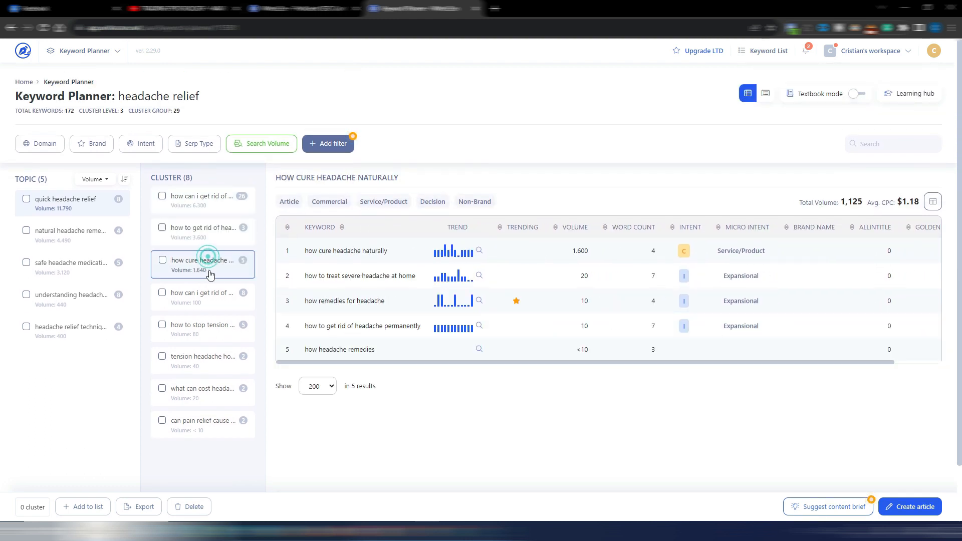
pyautogui.click(207, 293)
pyautogui.click(199, 331)
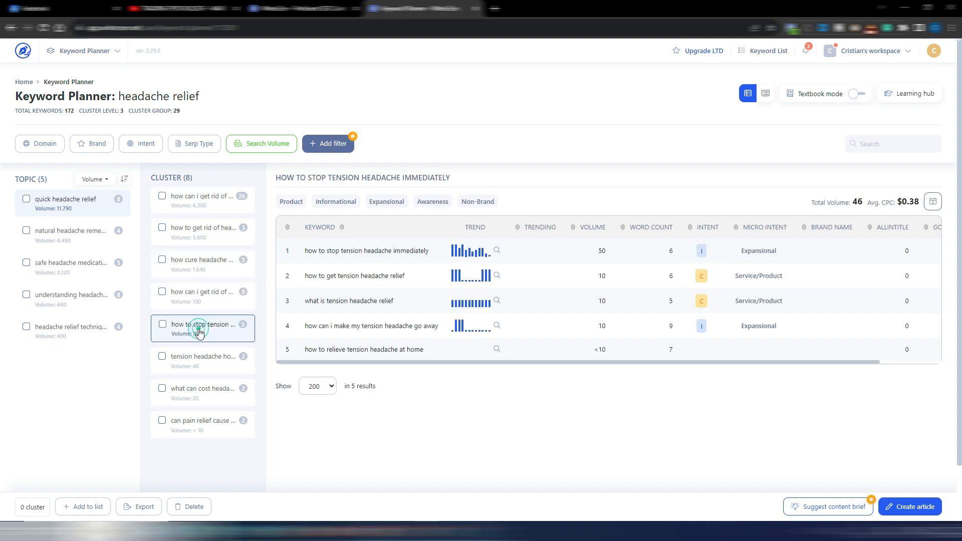
pyautogui.click(204, 352)
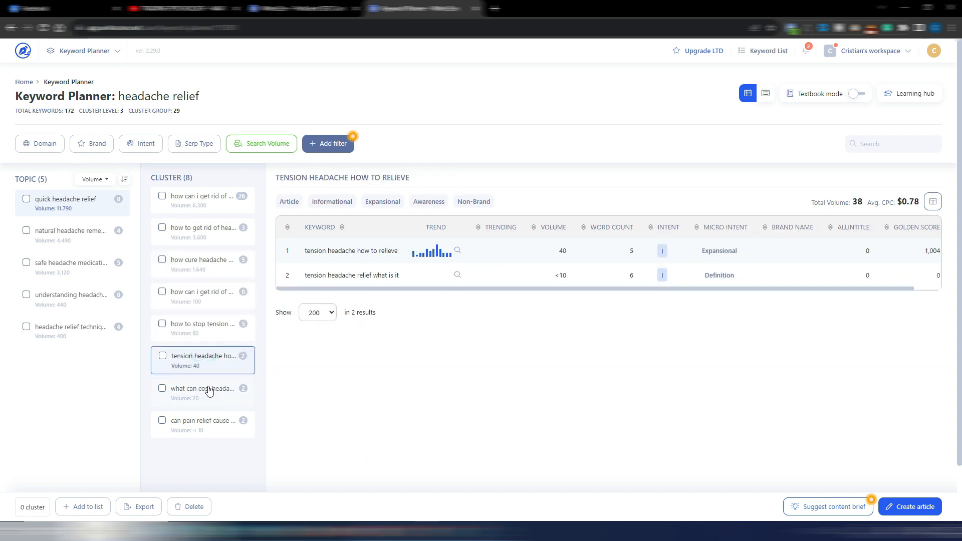
pyautogui.click(209, 390)
pyautogui.click(215, 422)
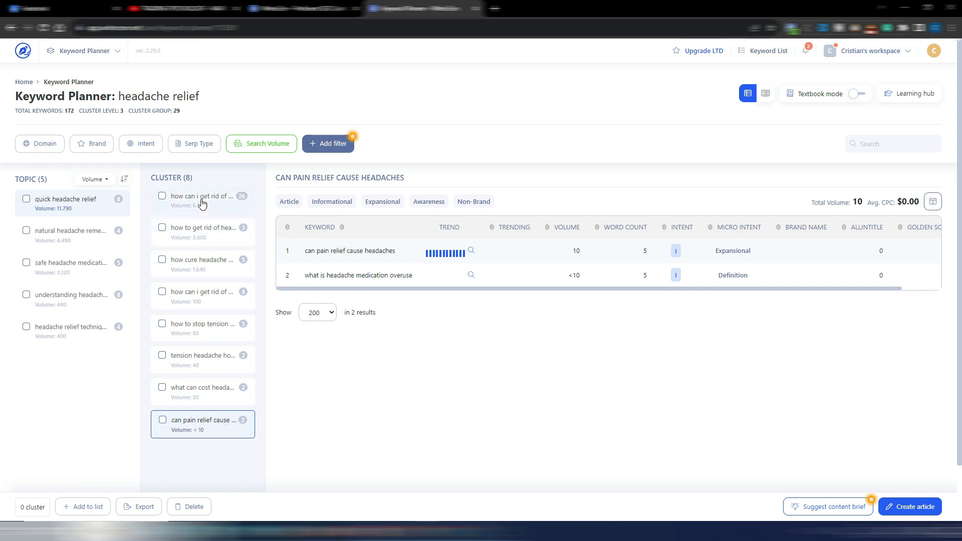
# Examine the search volume history and SERP overview of the keyword "why does my headache feel better when i apply pressure".
pyautogui.click(202, 202)
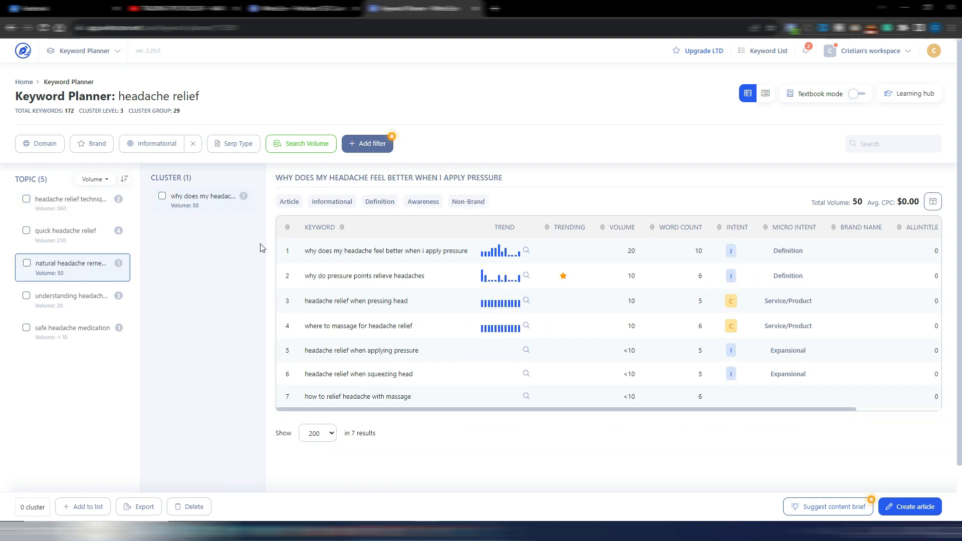
pyautogui.click(427, 250)
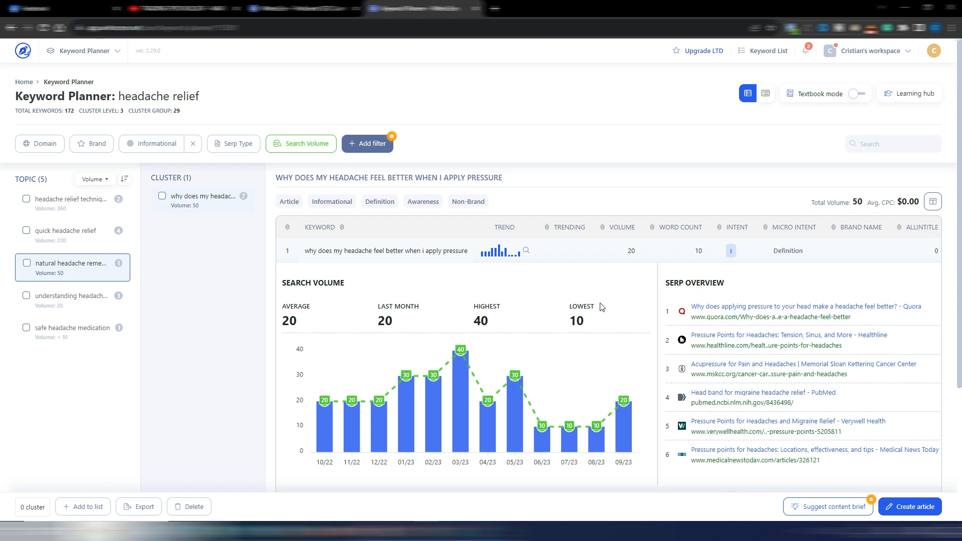
pyautogui.click(359, 252)
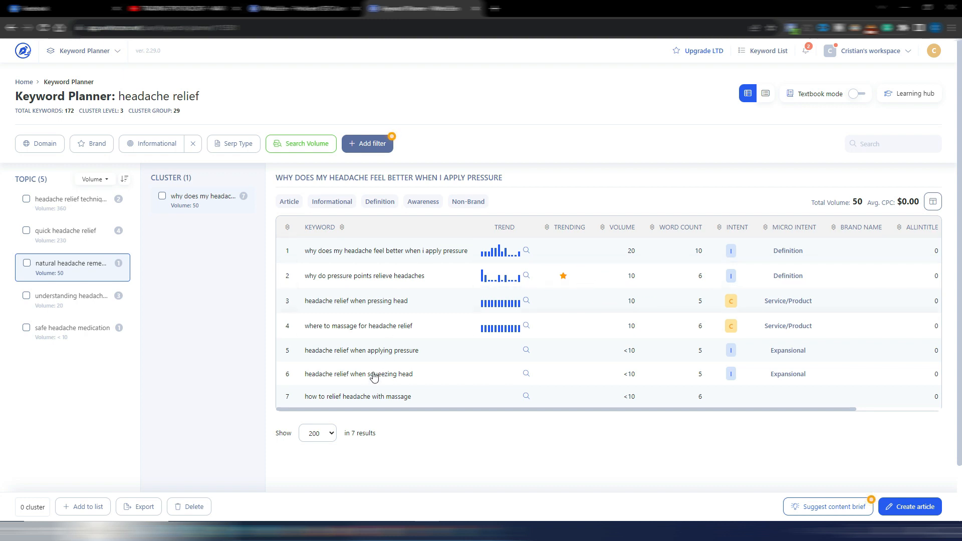
# Select the "why does my headache feel better when i apply pressure" cluster and generate a suggested content brief for it.
pyautogui.click(161, 197)
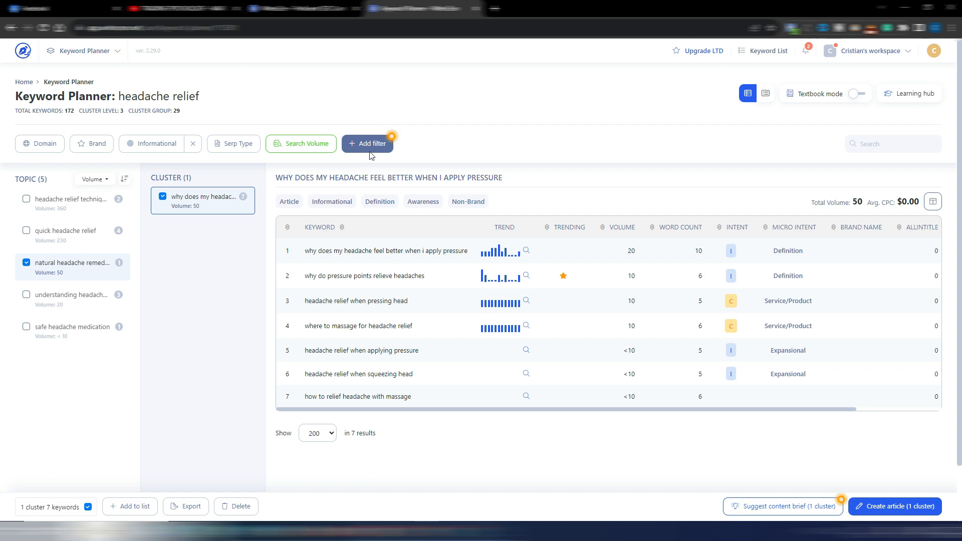
pyautogui.click(598, 195)
pyautogui.moveTo(743, 509)
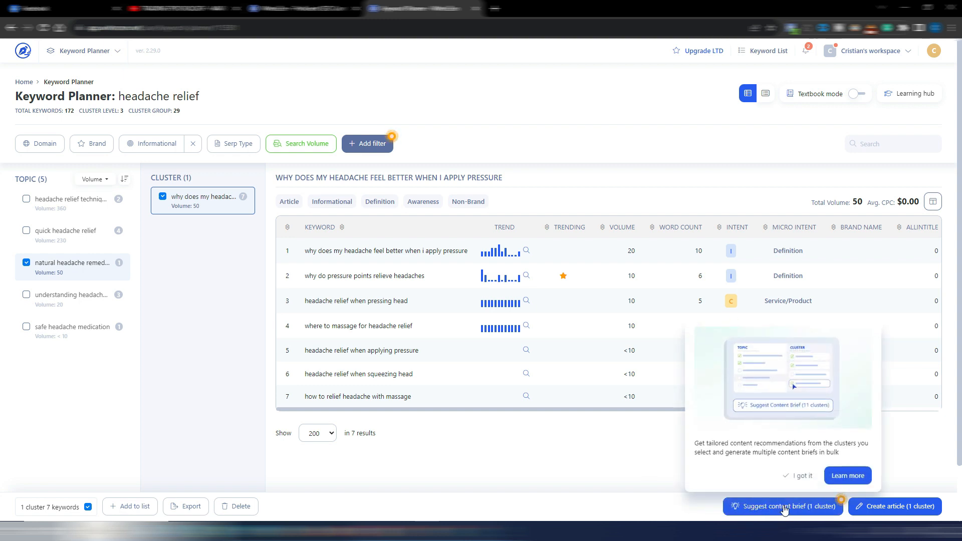
pyautogui.click(780, 506)
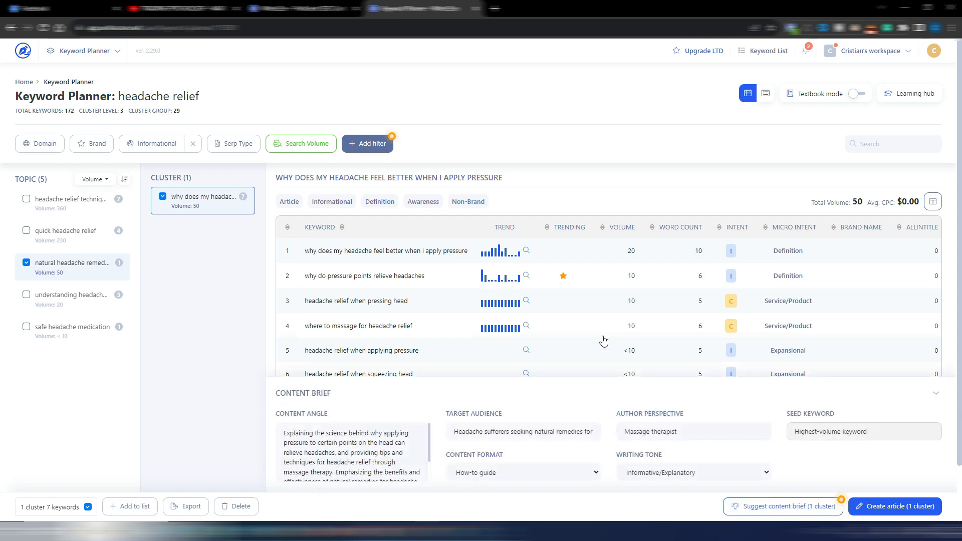
# Review the suggested brief's content angle, target audience and author perspective, and look through the available content formats and writing tones.
pyautogui.scroll(-2, 566, 428)
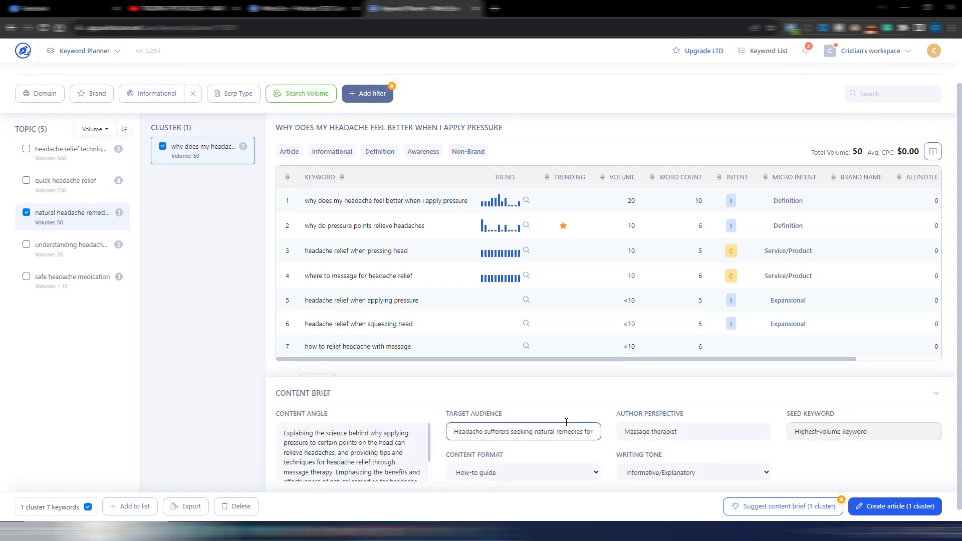
pyautogui.scroll(-2, 401, 436)
pyautogui.scroll(2, 401, 437)
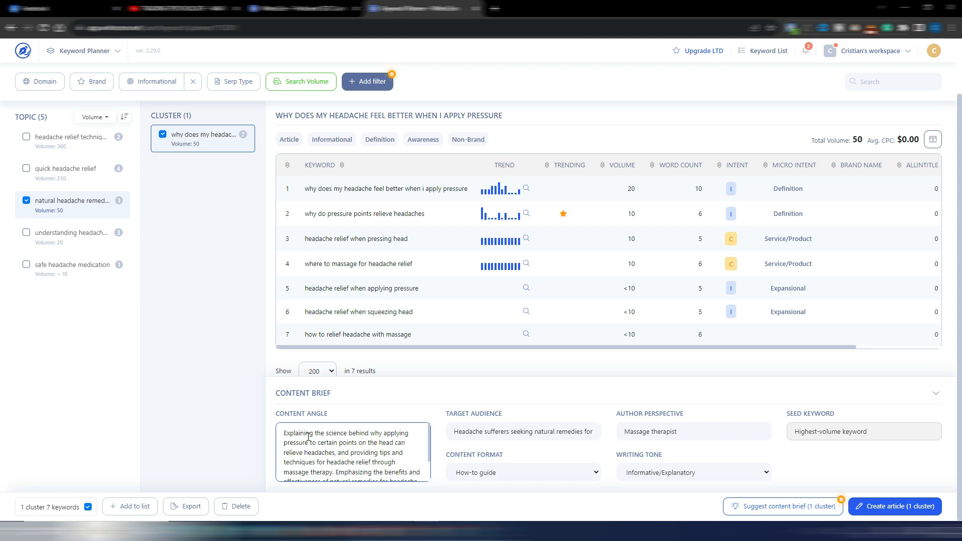
pyautogui.scroll(-2, 308, 437)
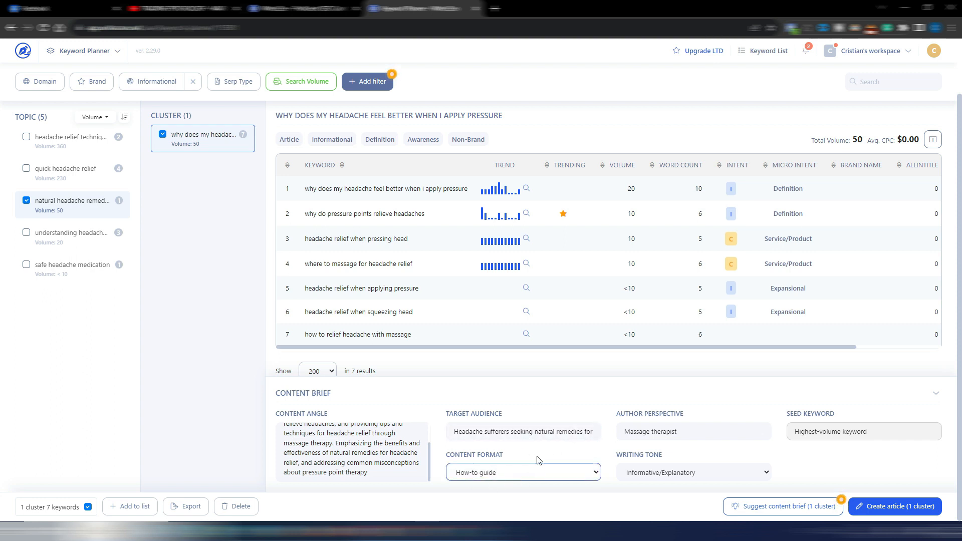
pyautogui.click(572, 474)
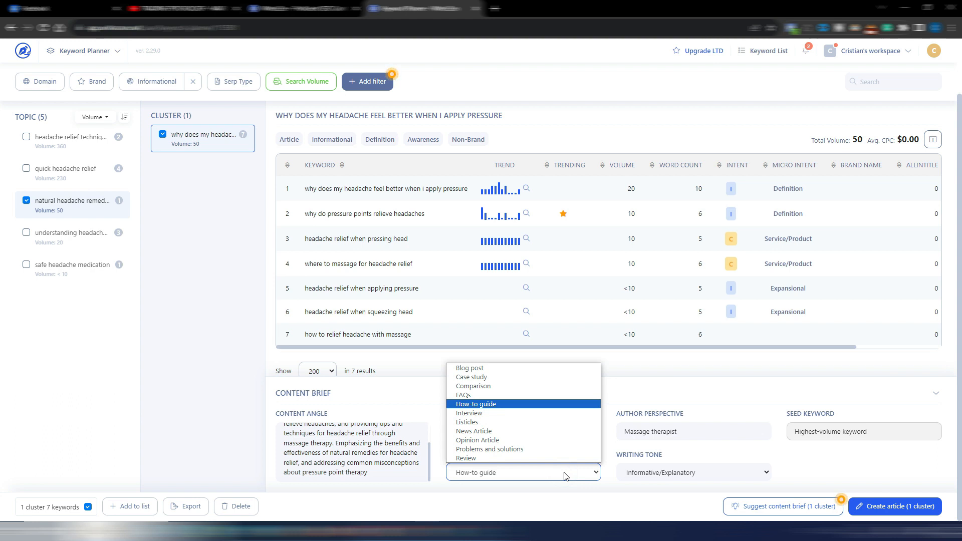
pyautogui.click(564, 474)
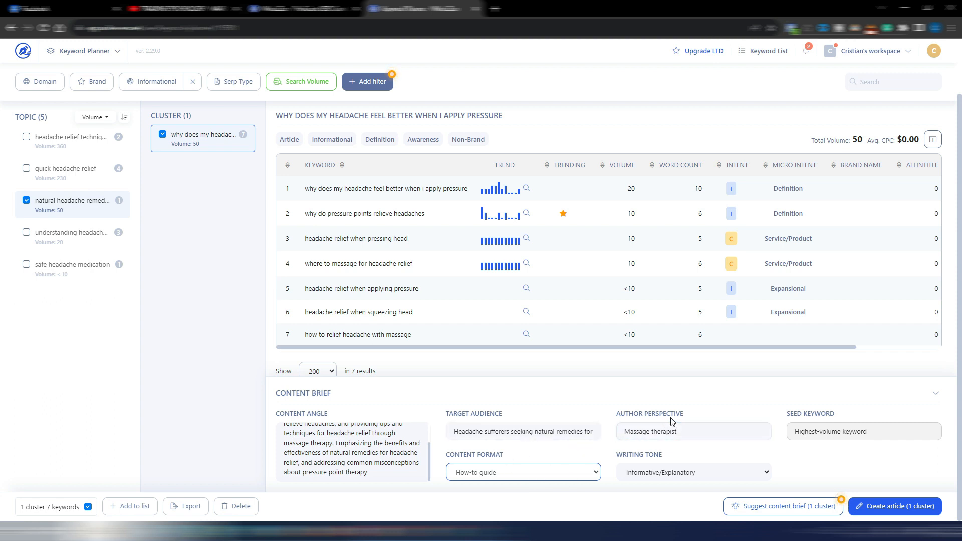
pyautogui.click(701, 432)
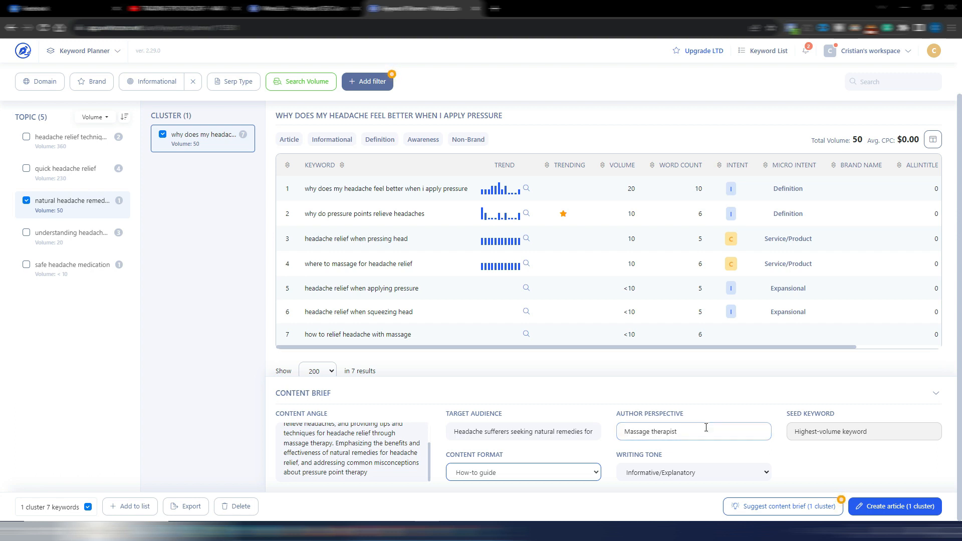
pyautogui.click(869, 428)
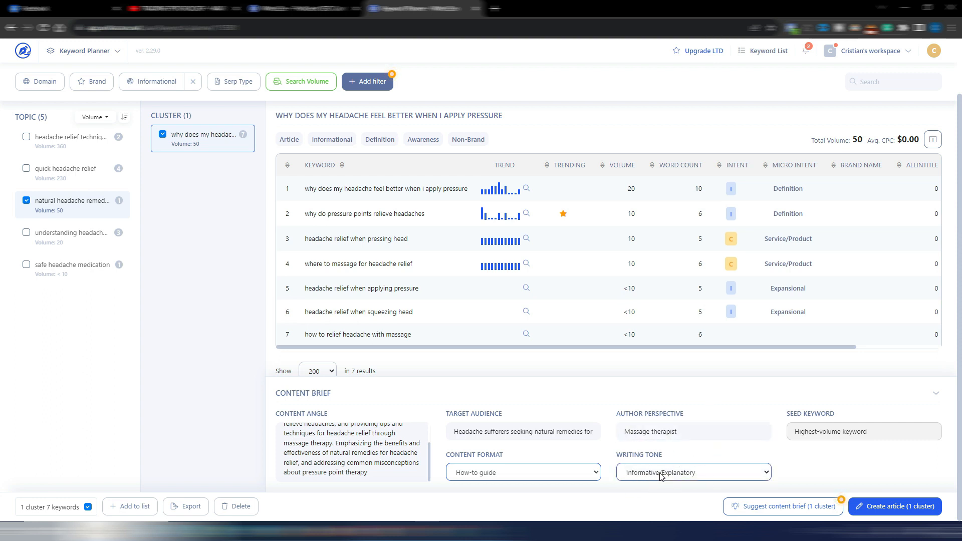
pyautogui.click(709, 475)
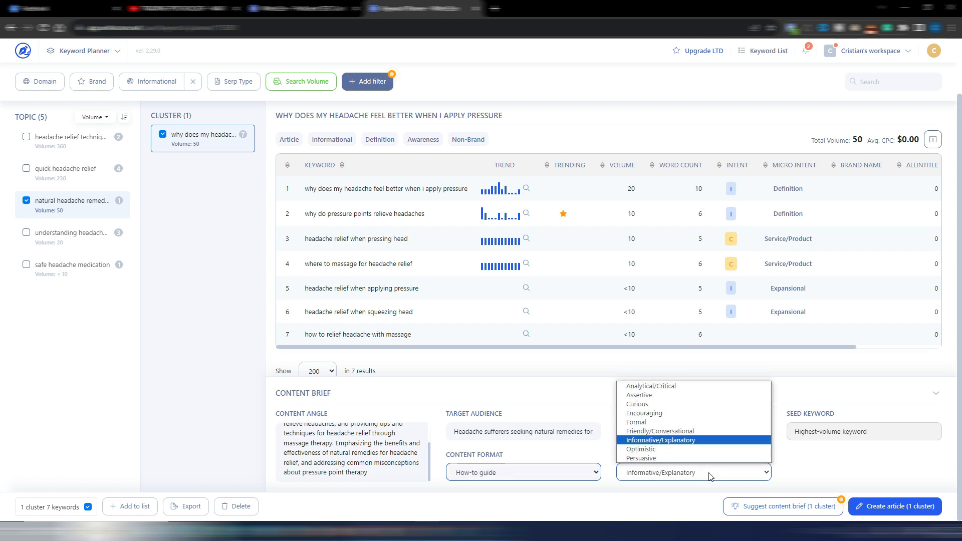
pyautogui.click(709, 473)
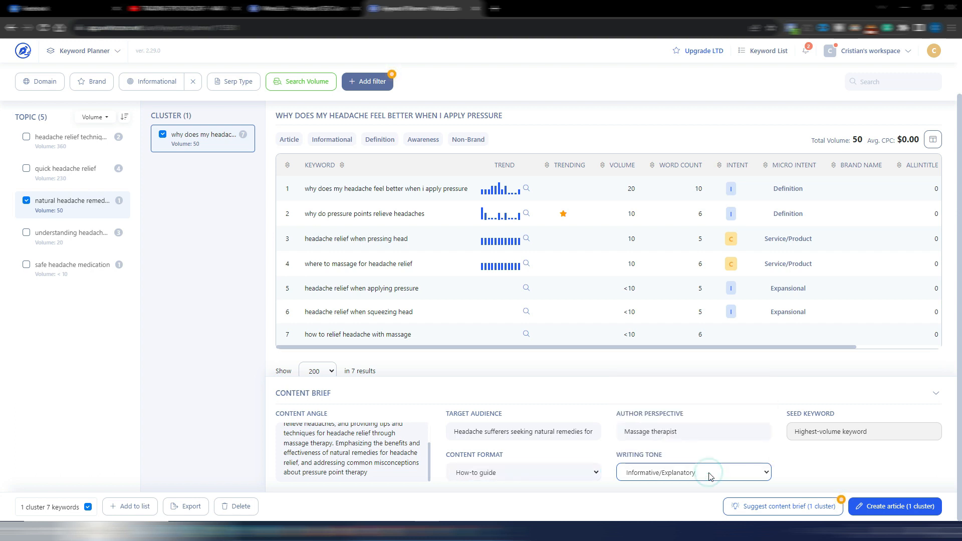
# Start an article from the selected cluster and name its new project "why does my headache feel better when i apply pressure".
pyautogui.click(884, 506)
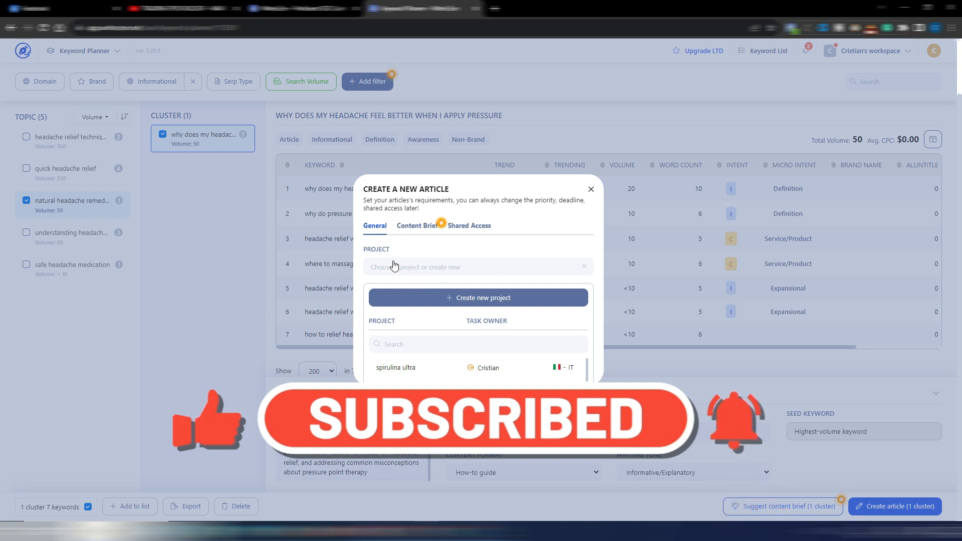
pyautogui.click(469, 300)
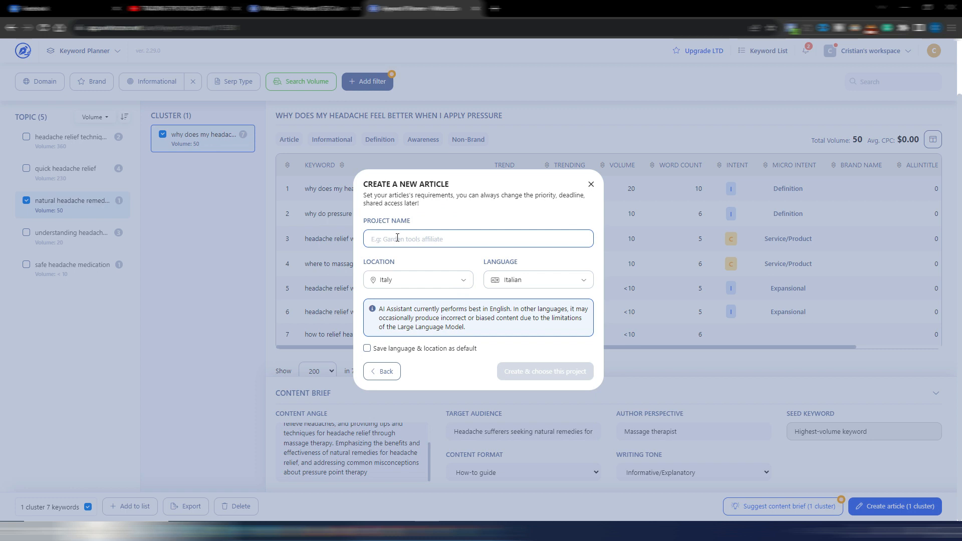
pyautogui.write('why does my headache feel better when i apply pressure')
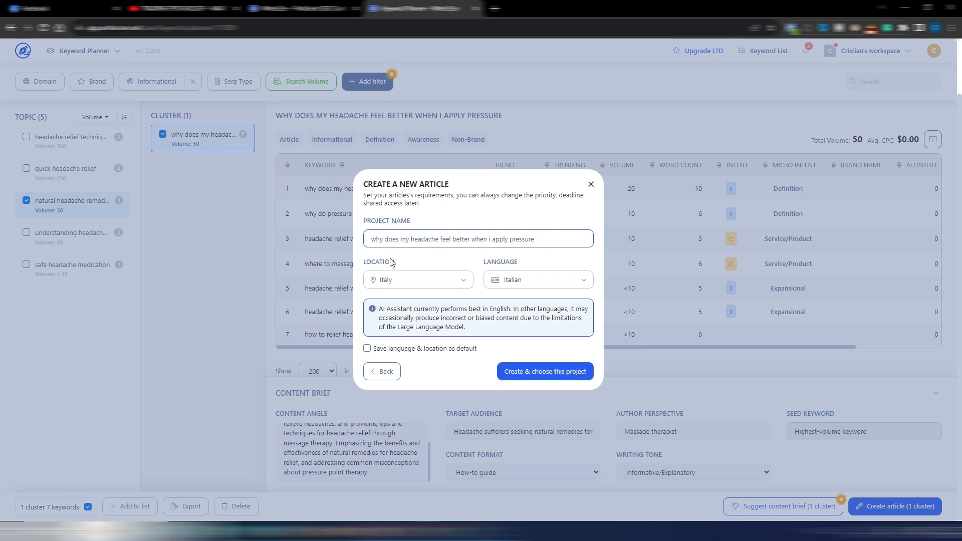
# Set the project's location to United States and its language to English, then create the project and choose it for the article.
pyautogui.click(400, 281)
pyautogui.click(400, 302)
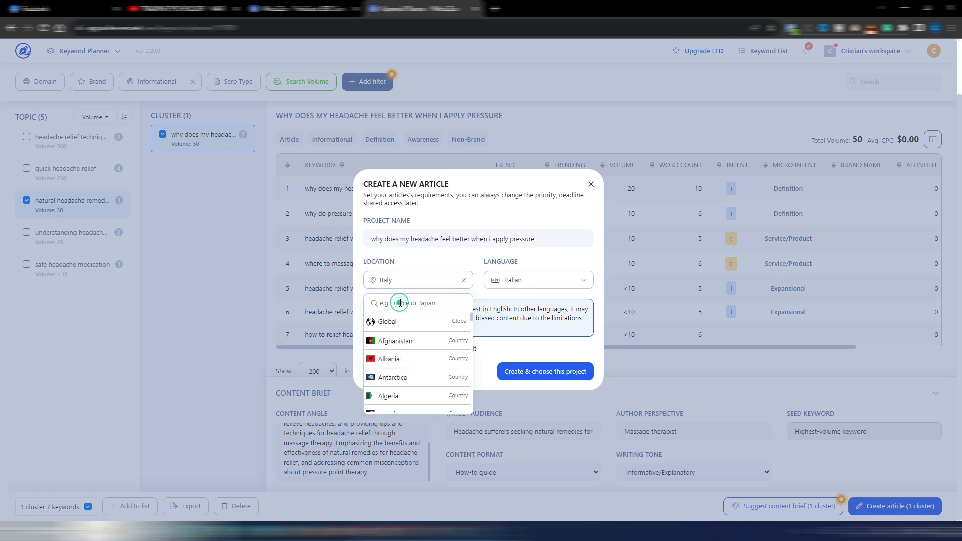
pyautogui.write('united')
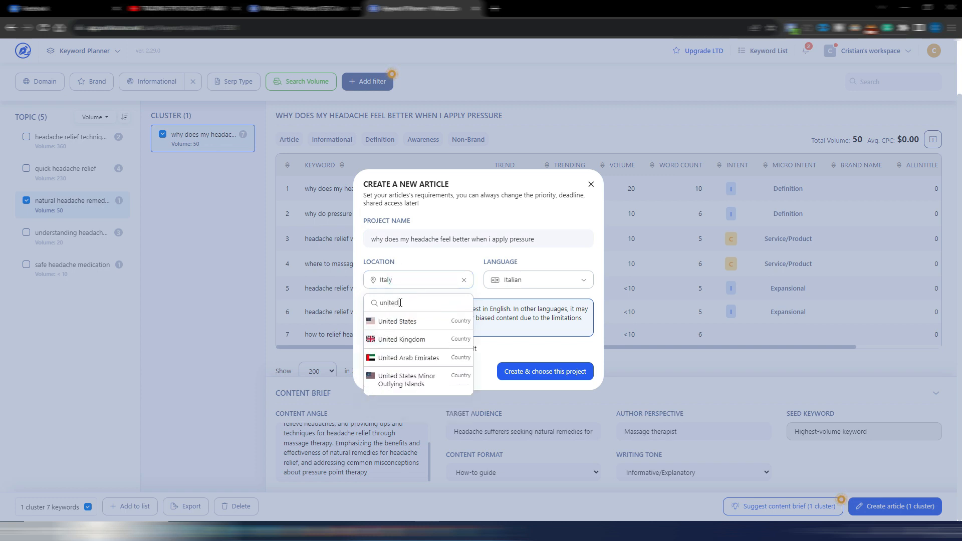
pyautogui.click(406, 321)
pyautogui.click(527, 284)
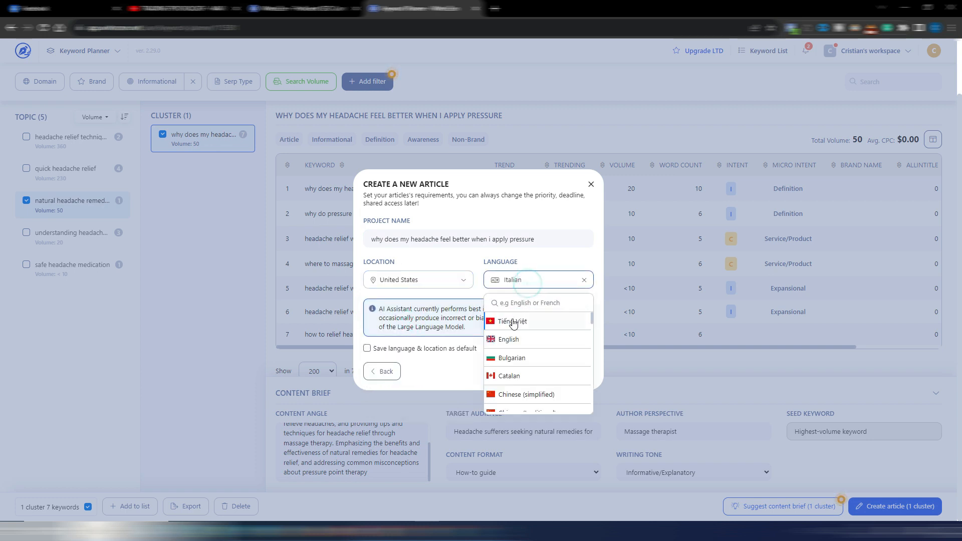
pyautogui.click(508, 339)
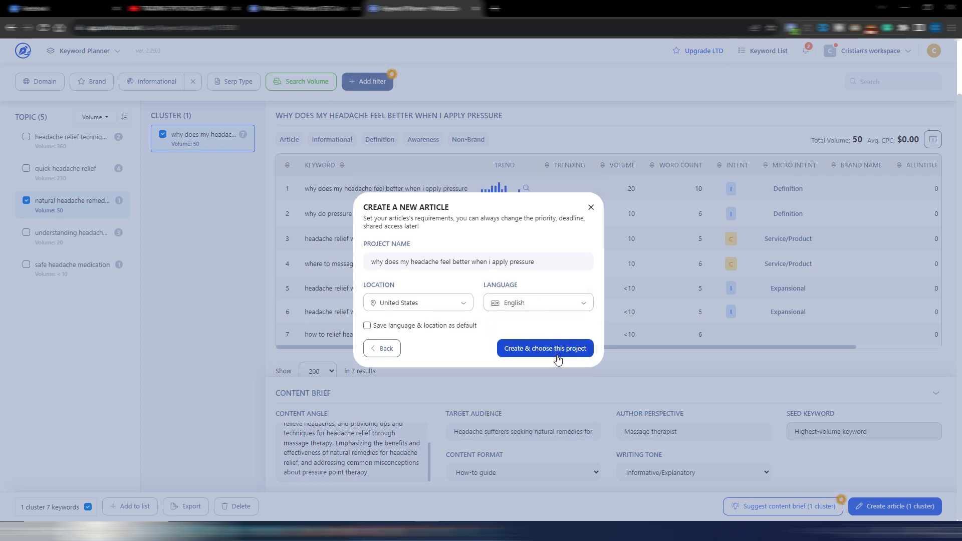
pyautogui.click(541, 349)
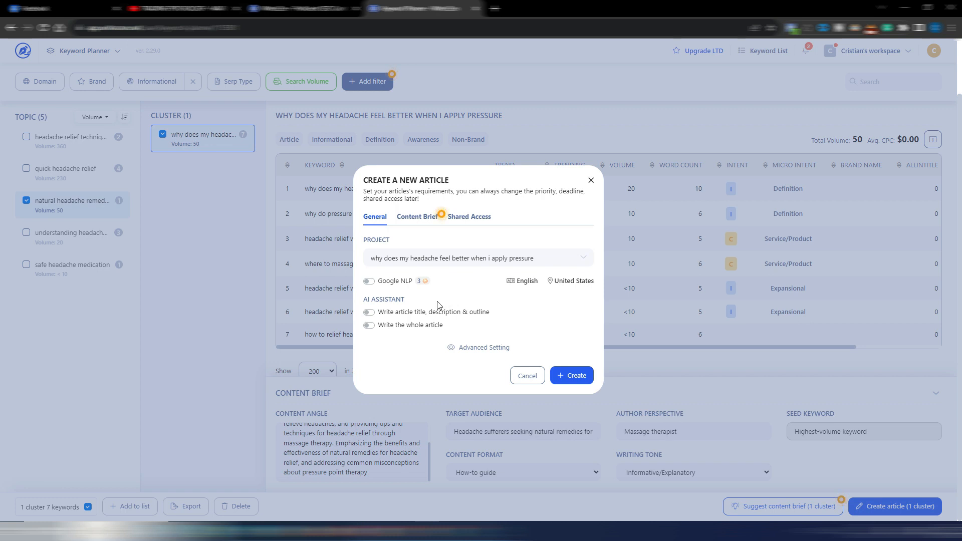
# Enable Google NLP and have the AI assistant write the article title, description and outline as well as the whole article.
pyautogui.moveTo(394, 281)
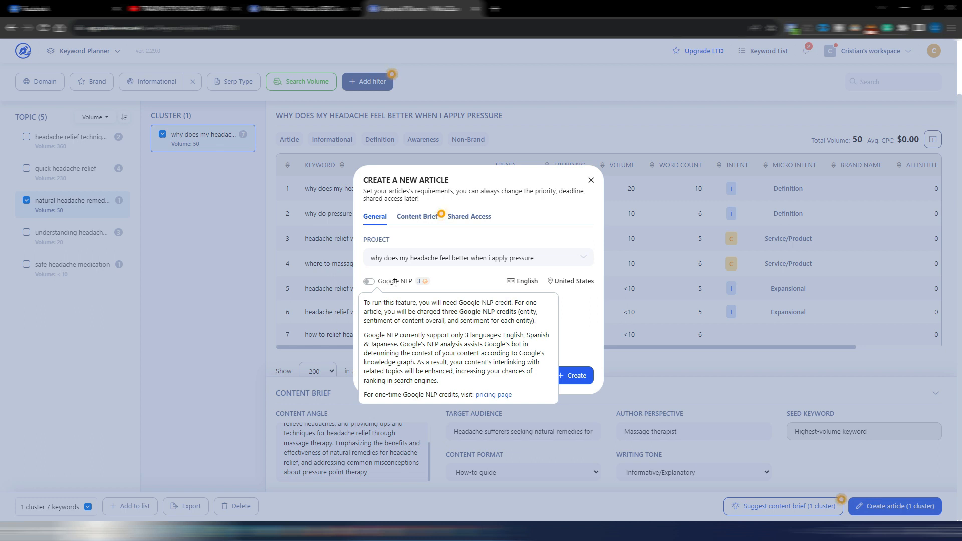
pyautogui.click(370, 282)
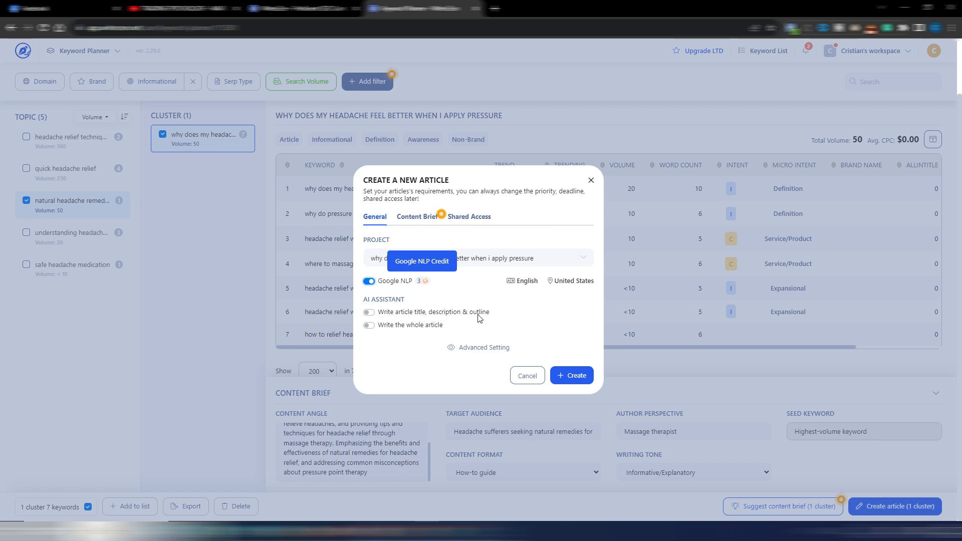
pyautogui.click(369, 313)
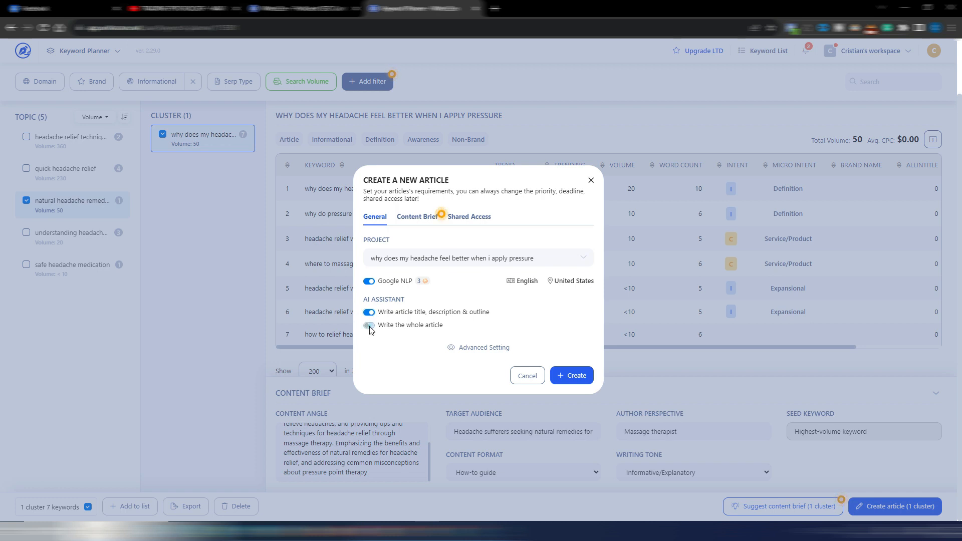
pyautogui.click(369, 326)
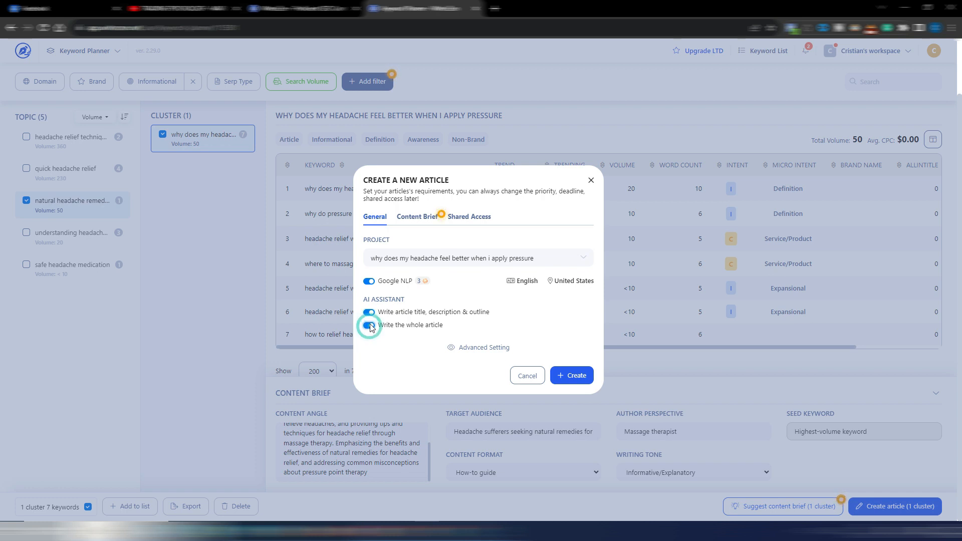
# Show the article's advanced settings, check the keywords to include and let WriterZen suggest more keywords.
pyautogui.click(464, 352)
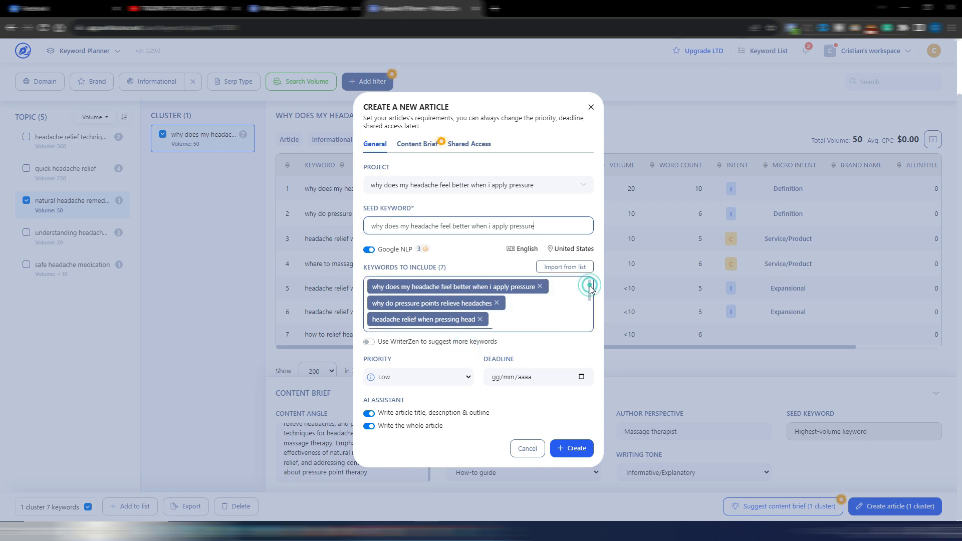
pyautogui.moveTo(590, 287)
pyautogui.mouseDown()
pyautogui.moveTo(591, 316)
pyautogui.moveTo(591, 284)
pyautogui.mouseUp()
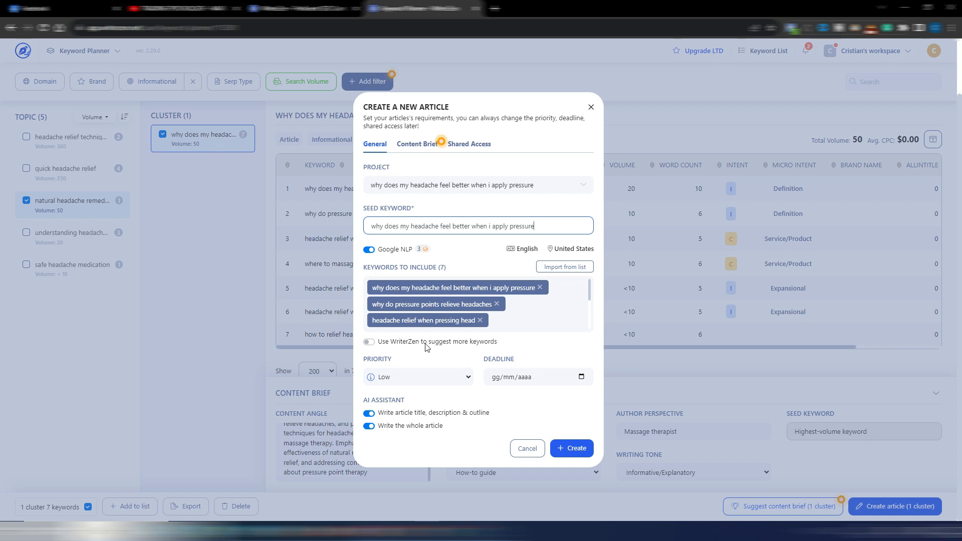
pyautogui.click(369, 342)
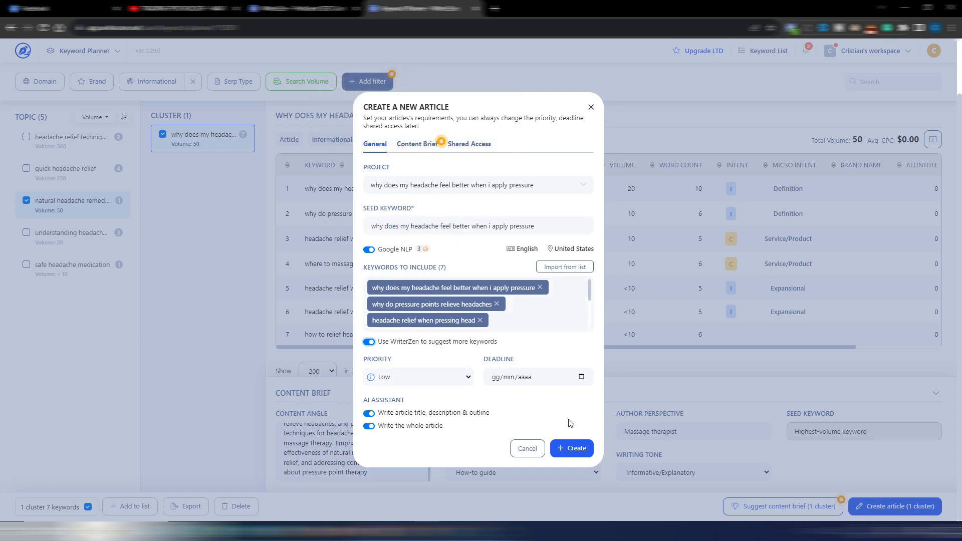
# Check the article's content brief and advanced settings, create the article and open it in Content Creator.
pyautogui.click(419, 146)
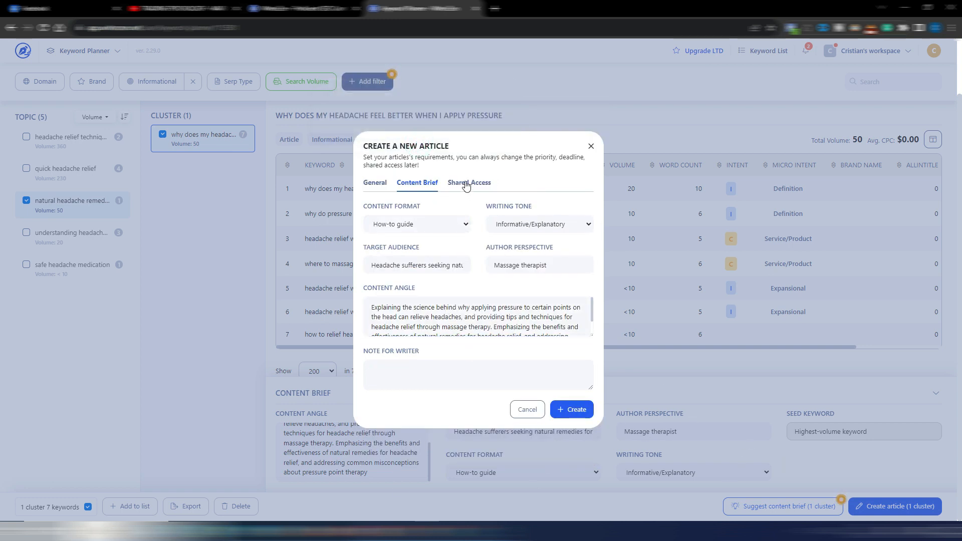
pyautogui.click(371, 184)
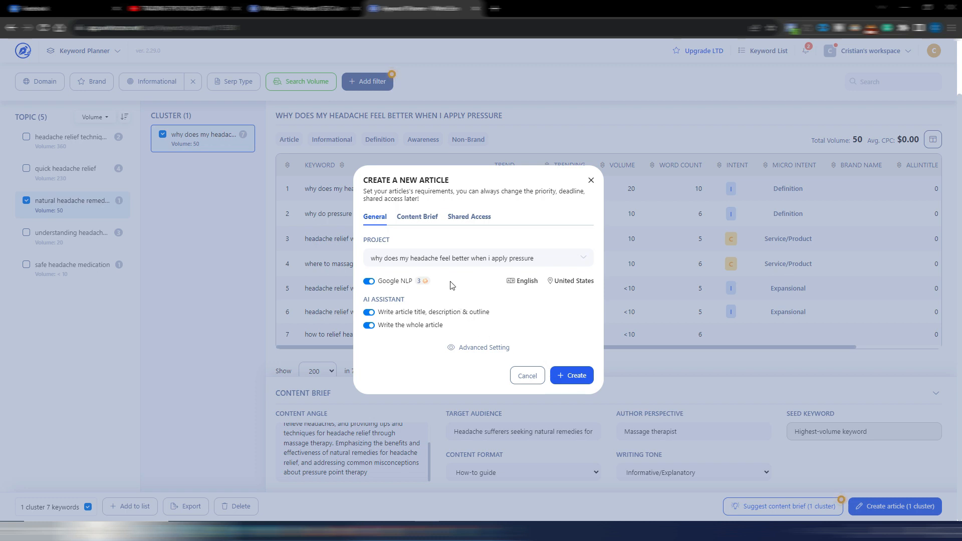
pyautogui.click(480, 348)
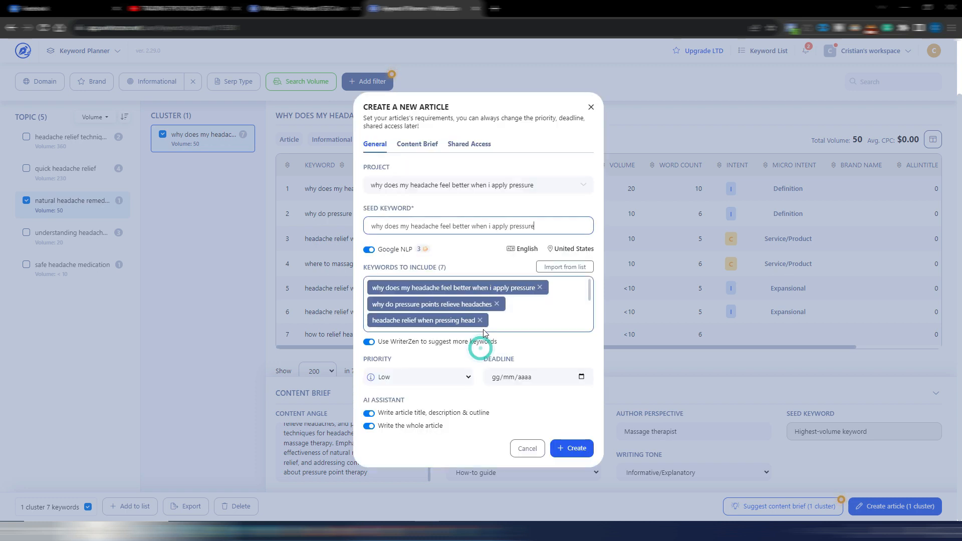
pyautogui.click(572, 448)
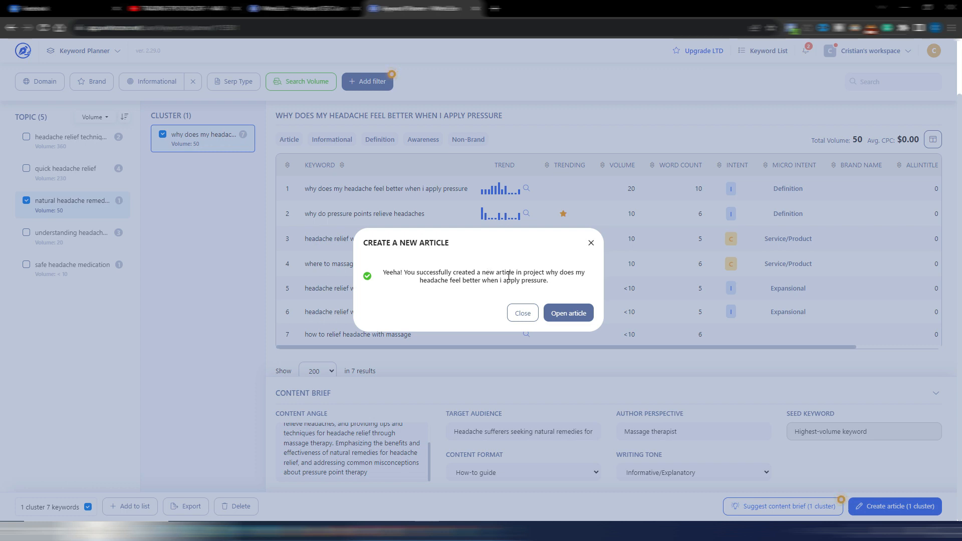
pyautogui.click(570, 313)
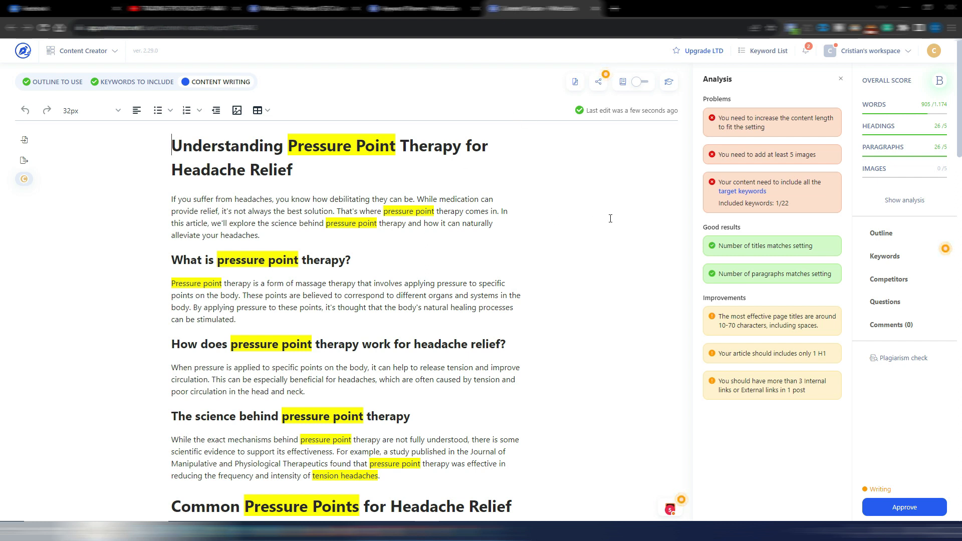
# Read through the AI-written article down to its conclusion and check the main heading "Understanding Pressure Point Therapy for Headache Relief".
pyautogui.scroll(-15, 610, 219)
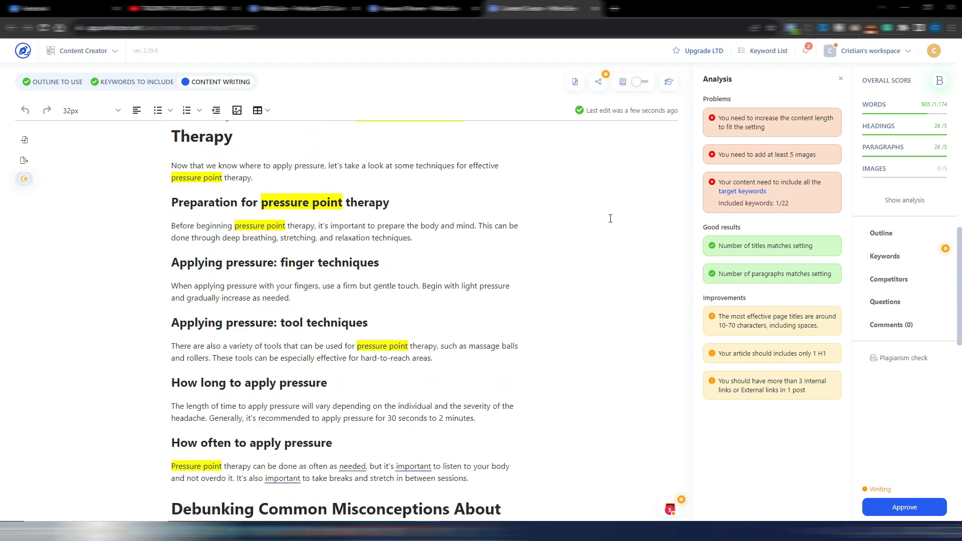
pyautogui.scroll(-15, 610, 218)
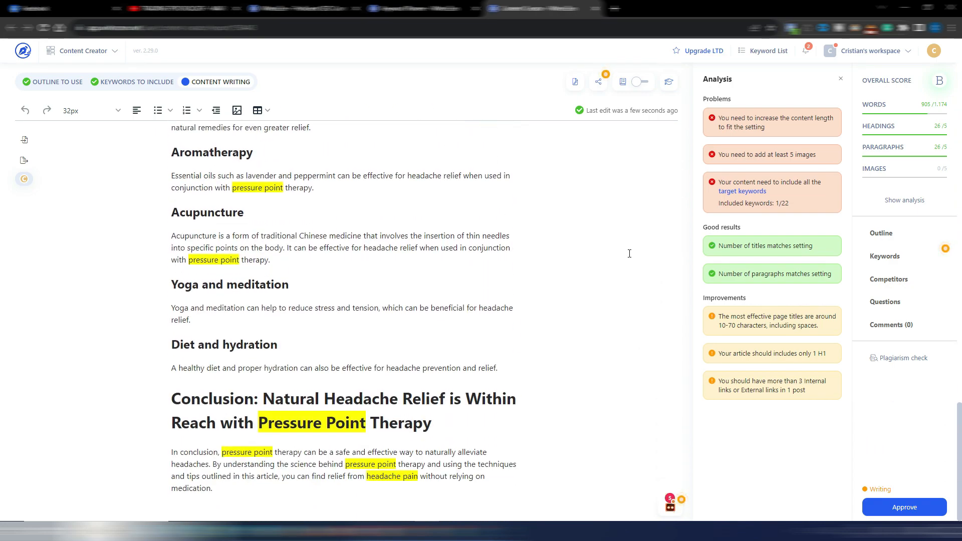
pyautogui.scroll(15, 629, 254)
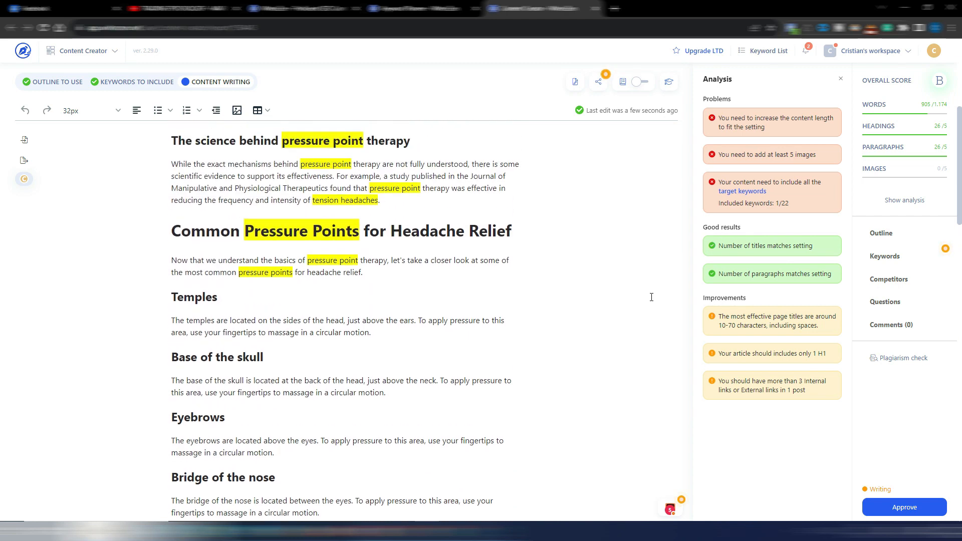
pyautogui.scroll(6, 651, 297)
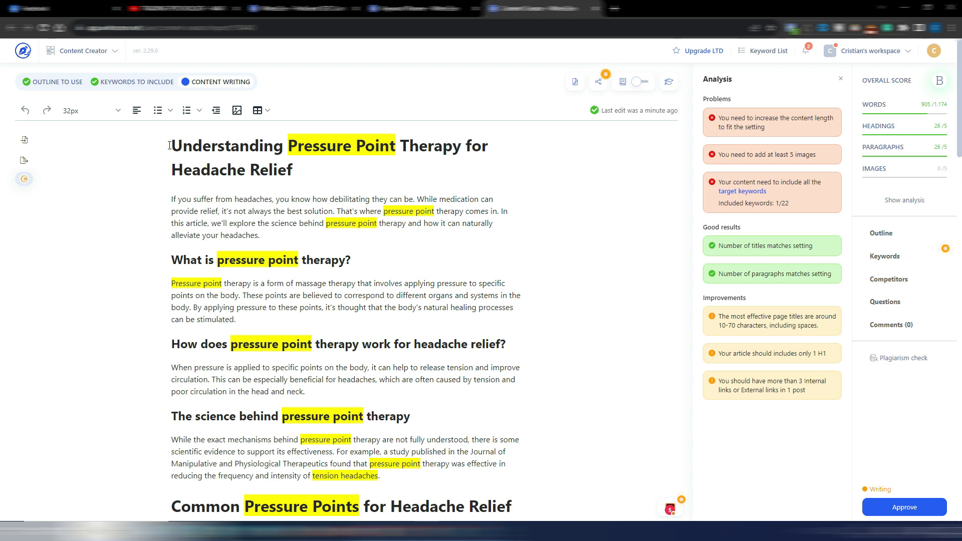
pyautogui.moveTo(169, 142); pyautogui.dragTo(312, 172)
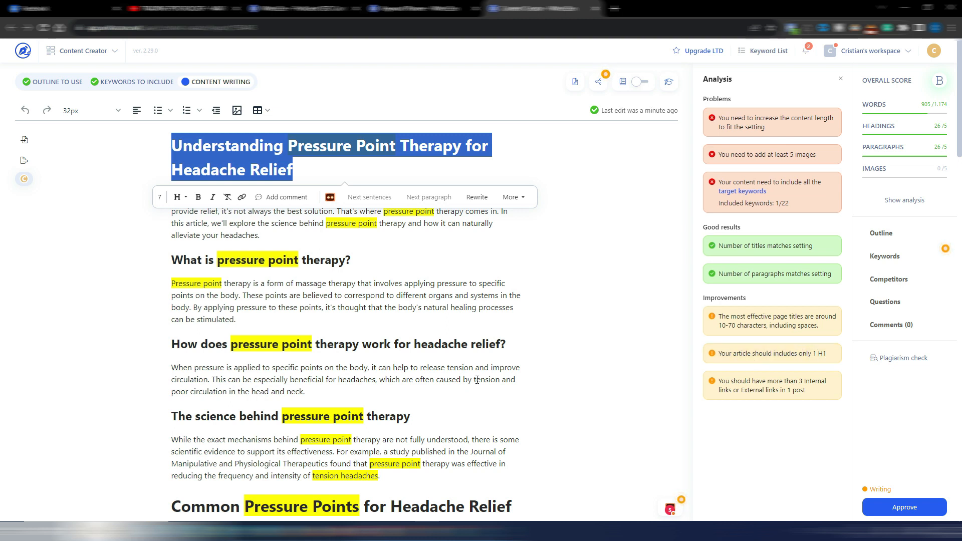
pyautogui.click(557, 285)
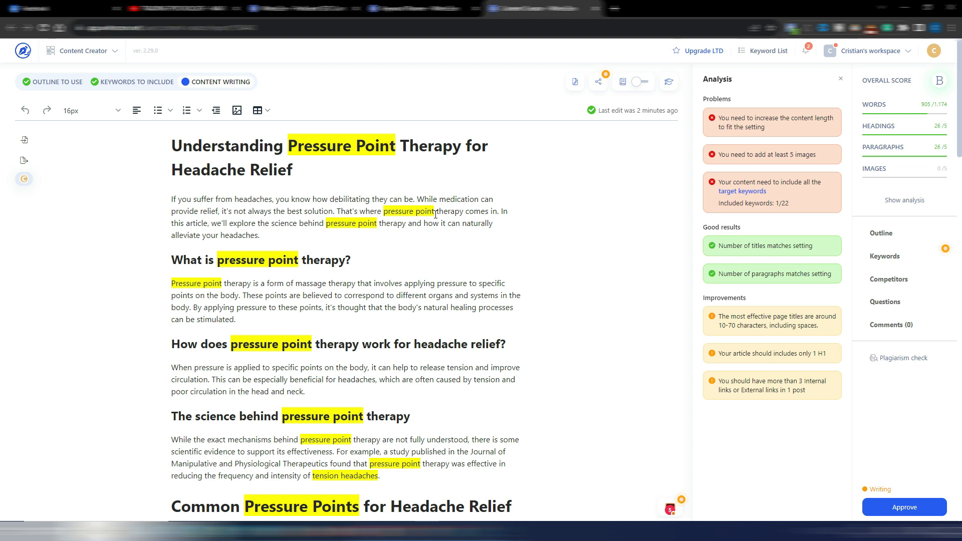
# Format "Common Pressure Points for Headache Relief" as a level 2 heading and "Temples" as a level 3 heading.
pyautogui.moveTo(959, 117); pyautogui.dragTo(960, 189)
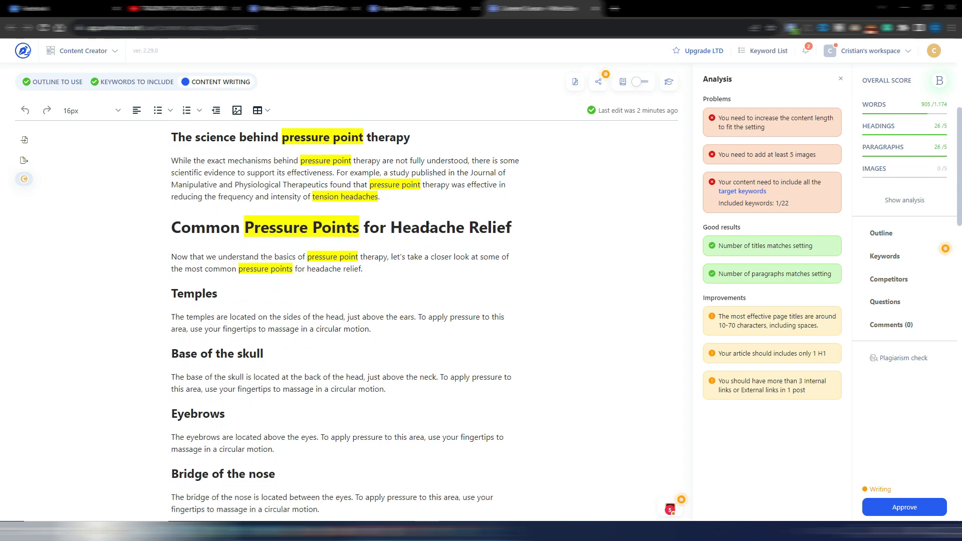
pyautogui.moveTo(511, 228); pyautogui.dragTo(163, 230)
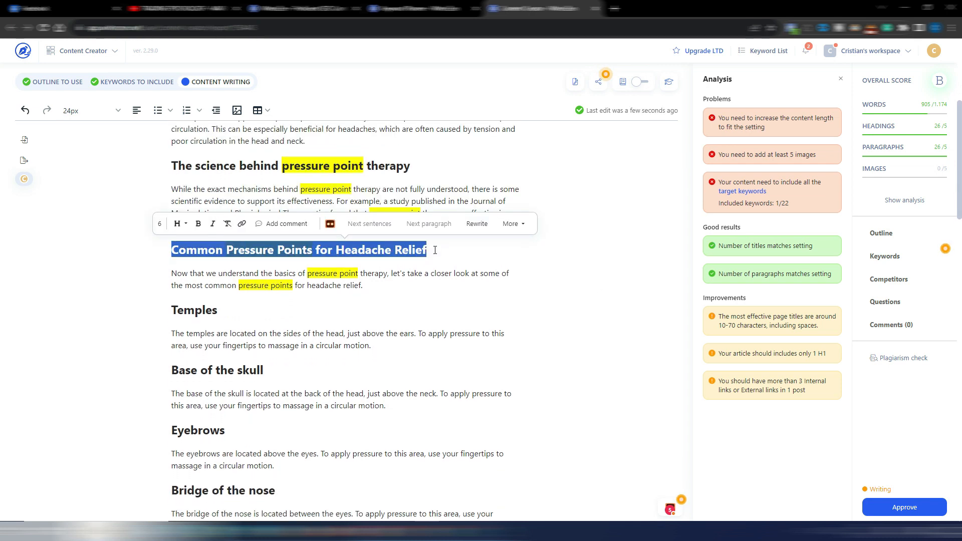
pyautogui.click(170, 257)
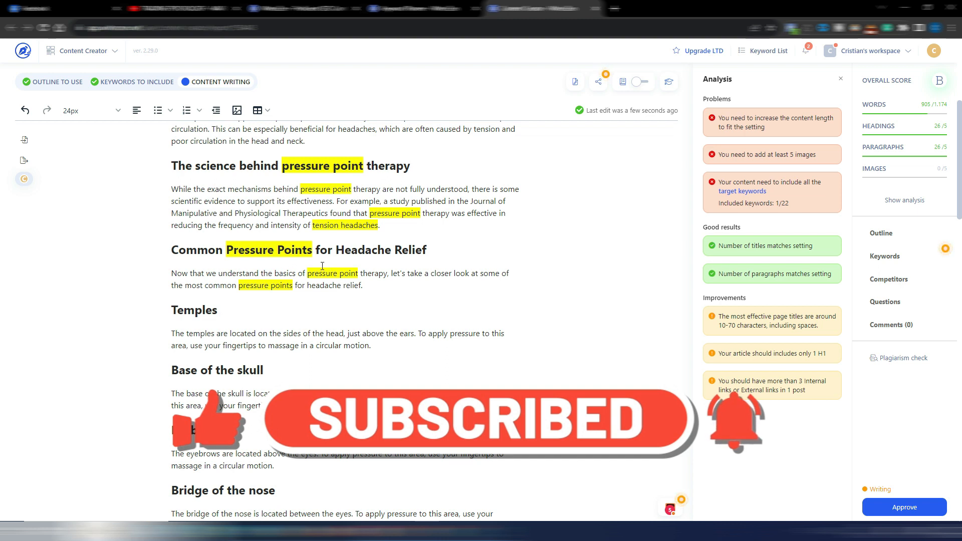
pyautogui.click(220, 310)
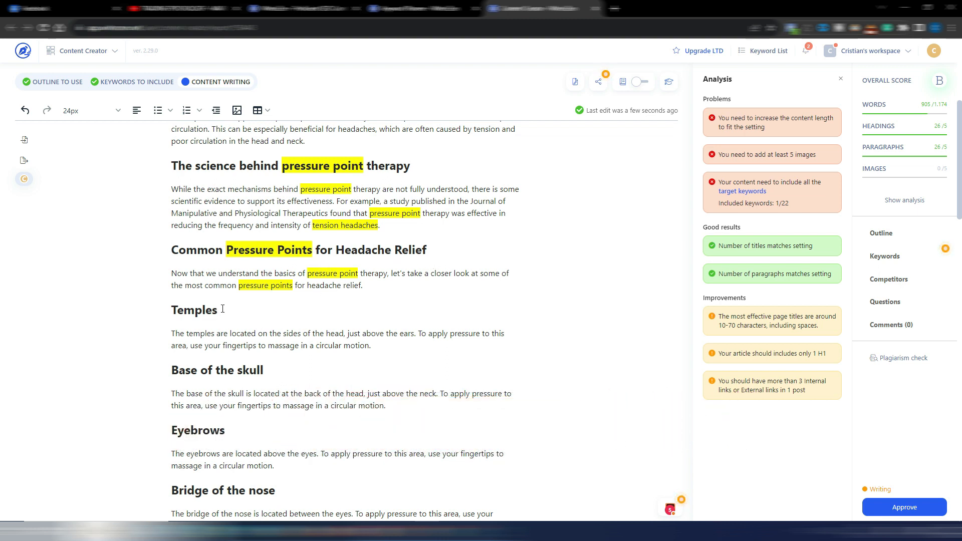
pyautogui.hotkey('alt', 'shift', '3')
# Examine the remaining headings and sections of the article down to the conclusion, and return to its beginning.
pyautogui.scroll(-1, 246, 262)
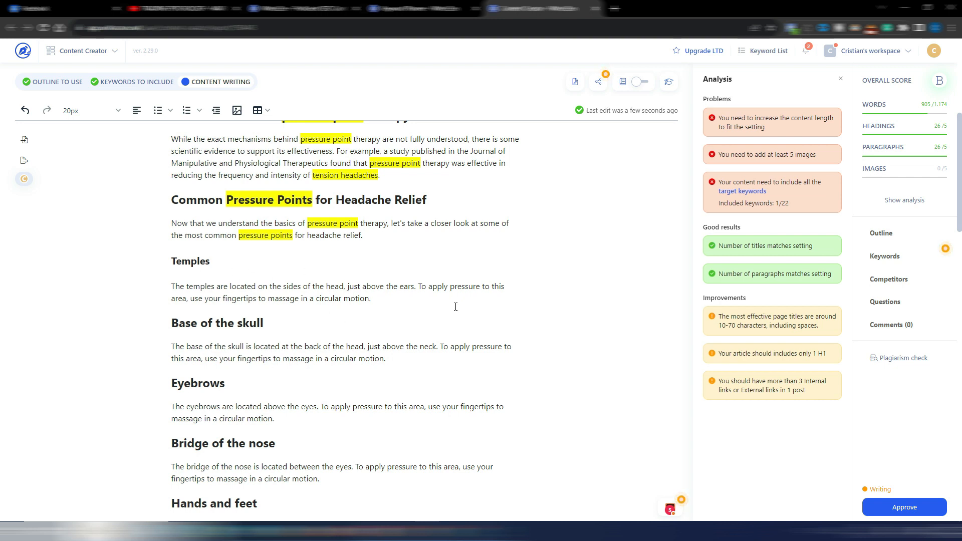
pyautogui.scroll(-2, 570, 322)
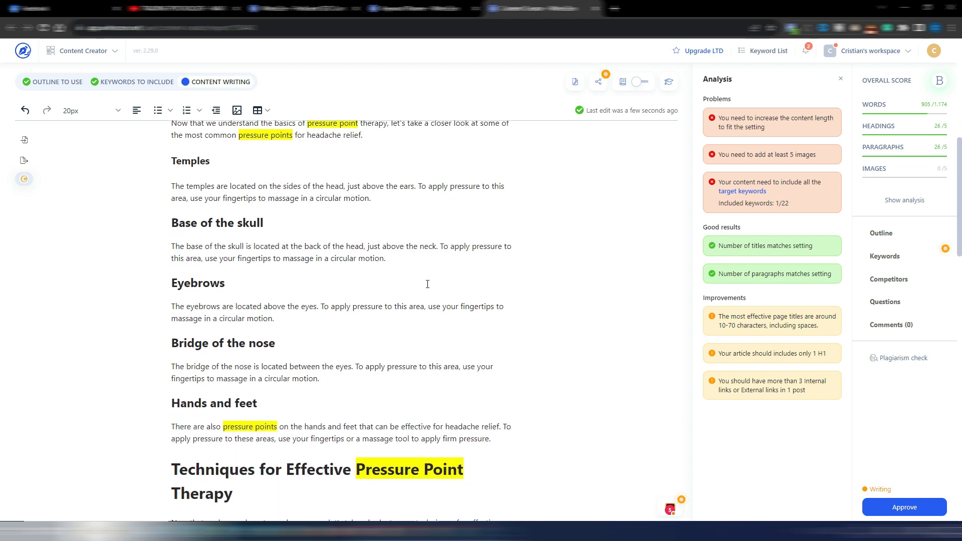
pyautogui.scroll(-2, 427, 283)
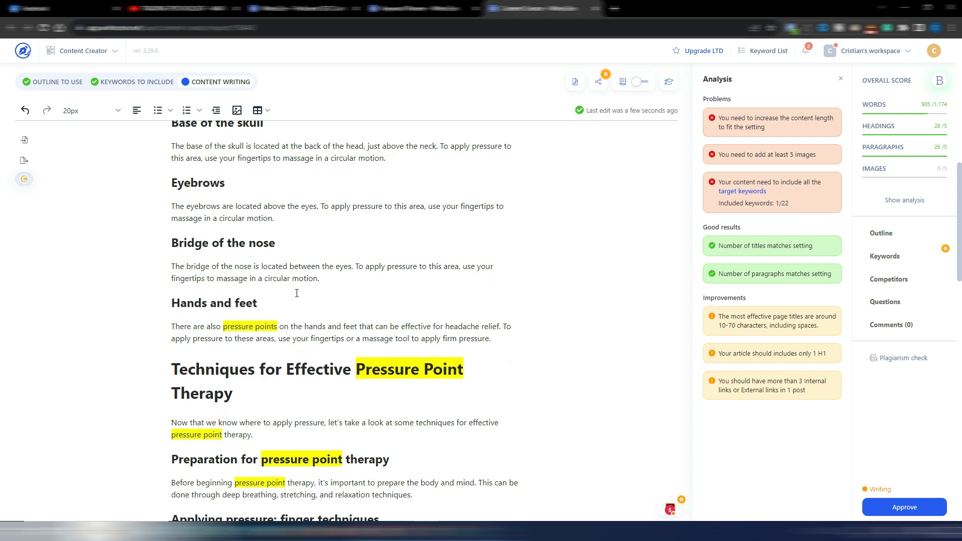
pyautogui.scroll(-3, 301, 273)
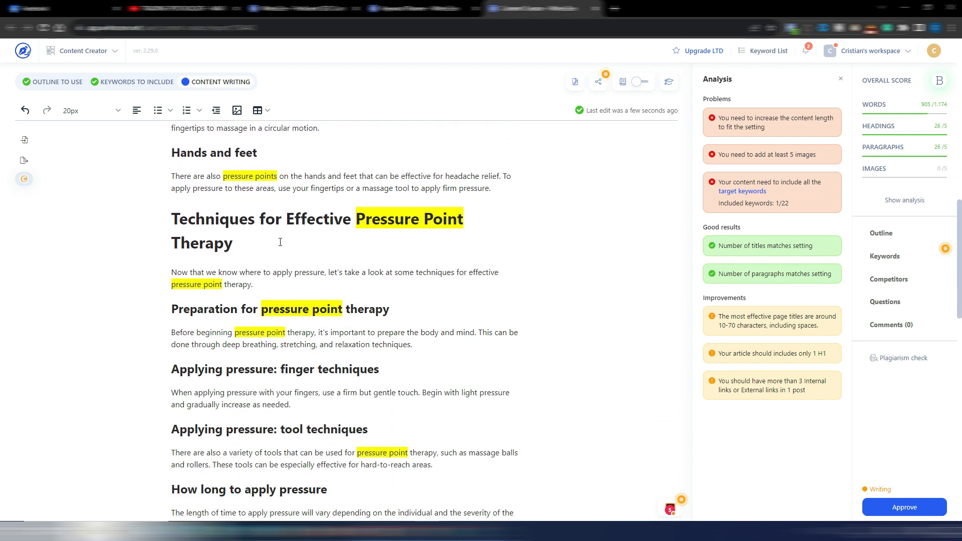
pyautogui.scroll(-2, 282, 239)
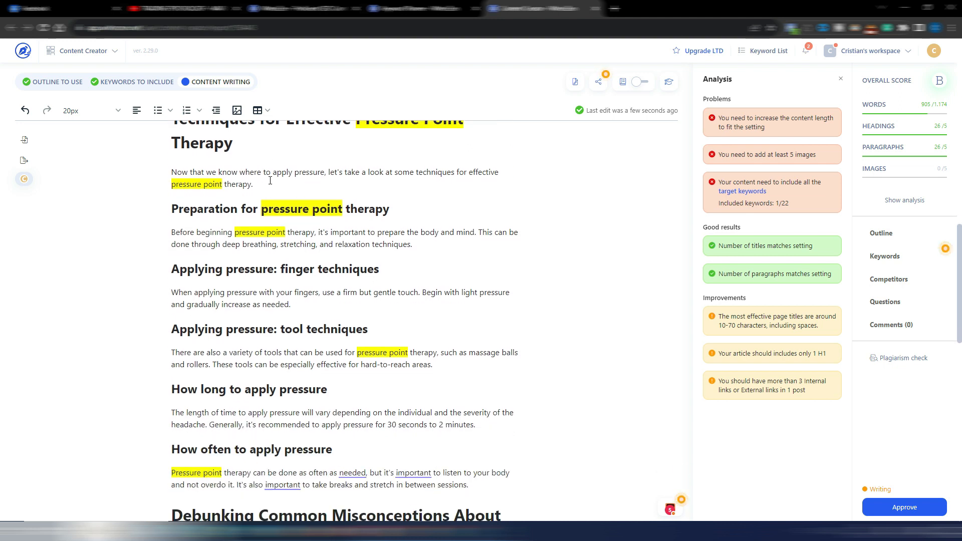
pyautogui.scroll(-5, 498, 267)
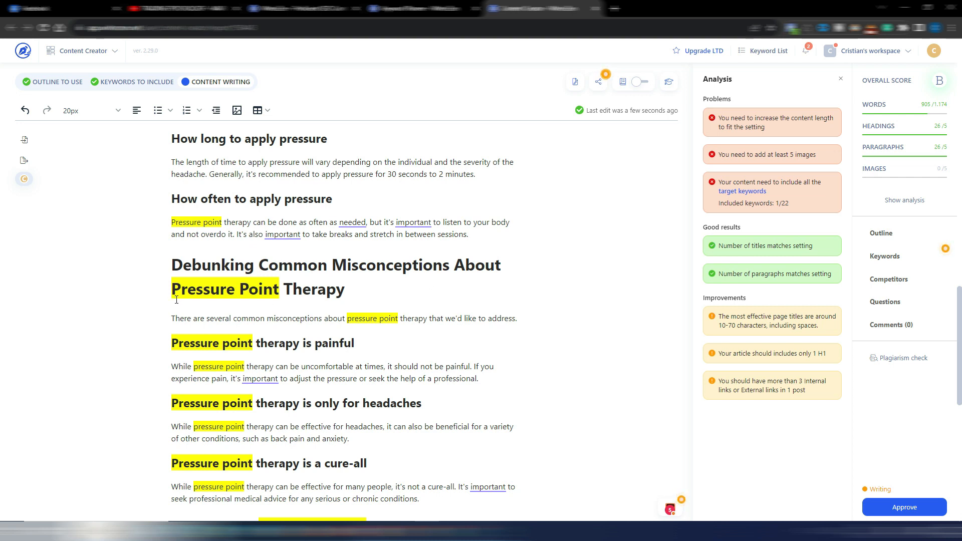
pyautogui.scroll(-2, 520, 297)
pyautogui.scroll(-3, 556, 290)
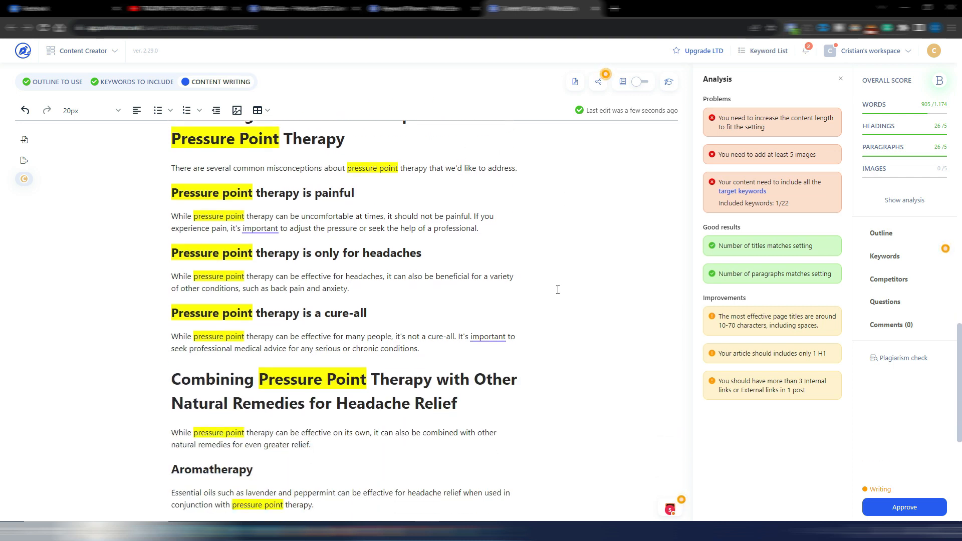
pyautogui.scroll(-1, 558, 290)
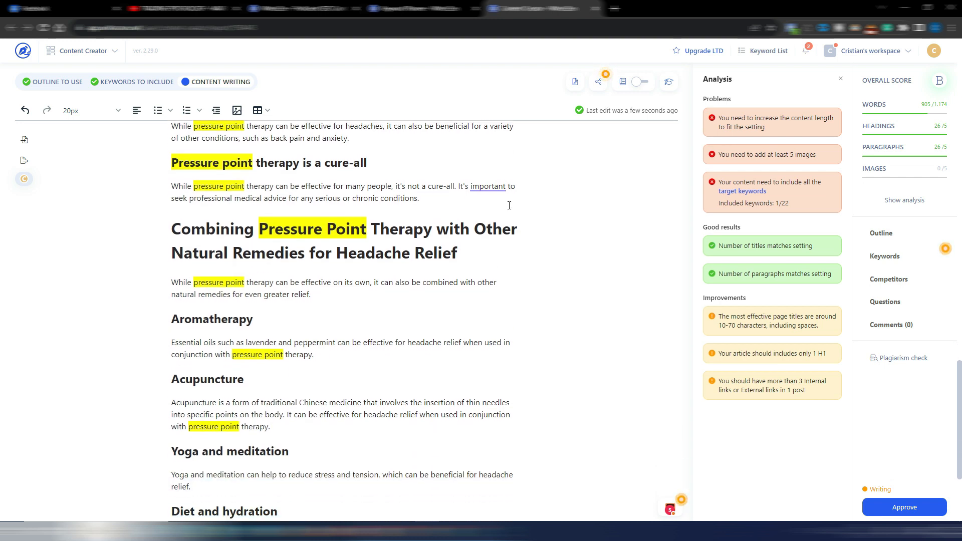
pyautogui.scroll(-3, 545, 291)
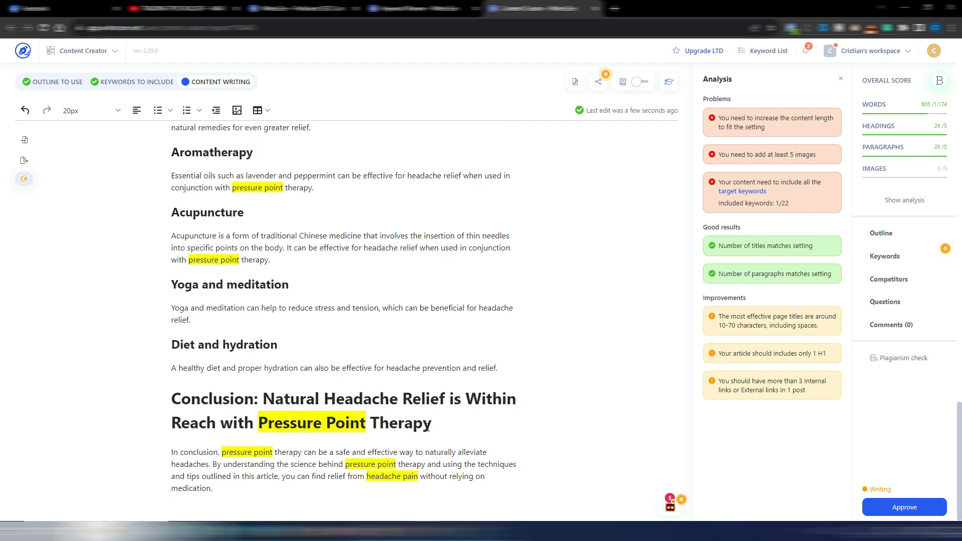
pyautogui.scroll(15, 574, 413)
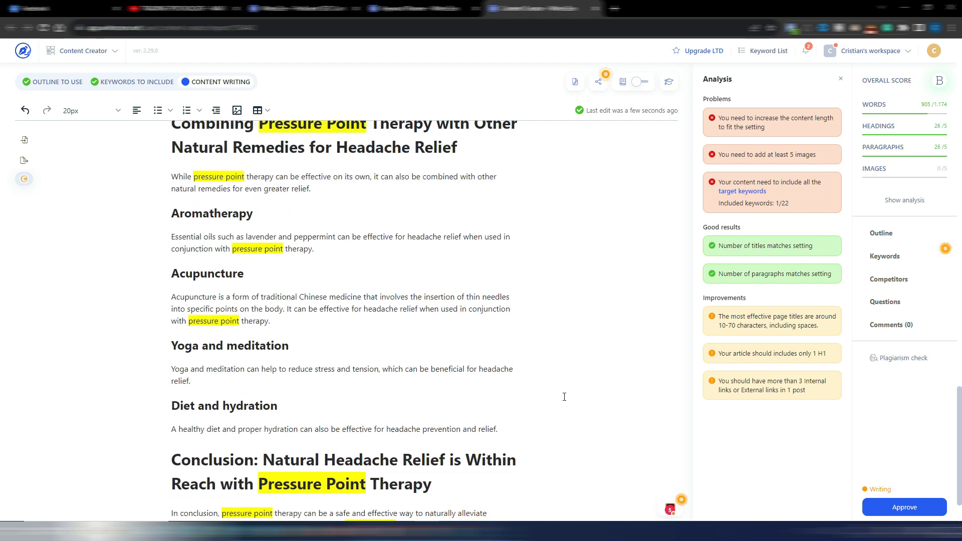
pyautogui.scroll(12, 564, 396)
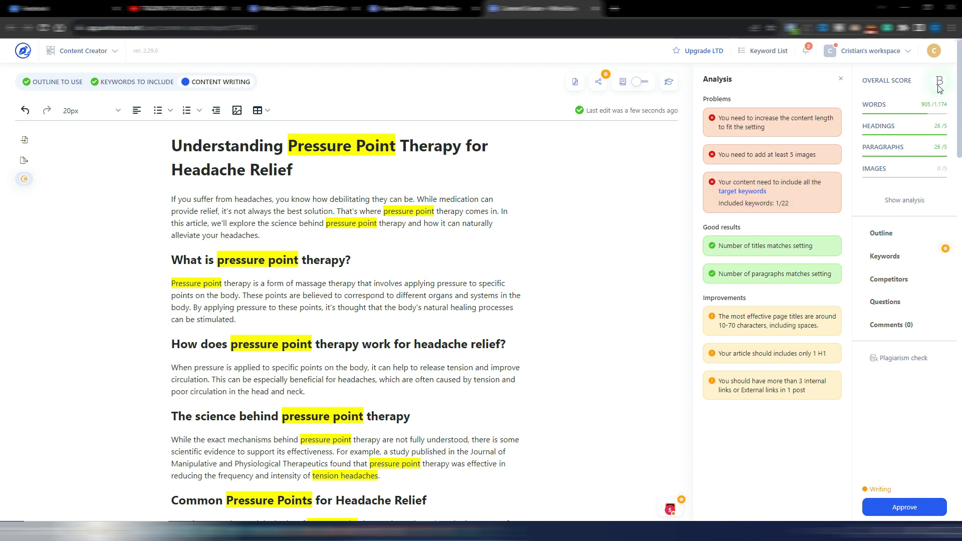
# Show the article's outline and examine the full list of target keywords with their recommended usage.
pyautogui.click(882, 235)
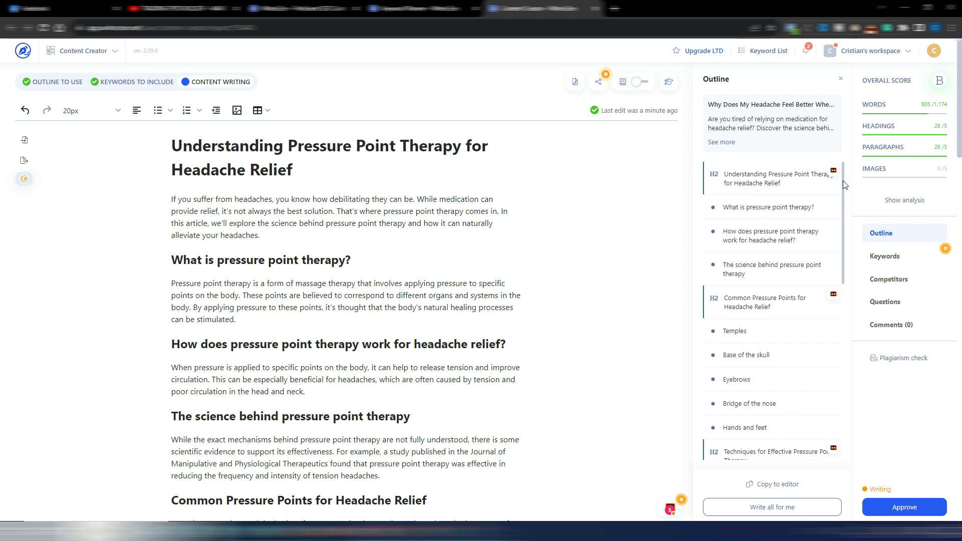
pyautogui.click(889, 259)
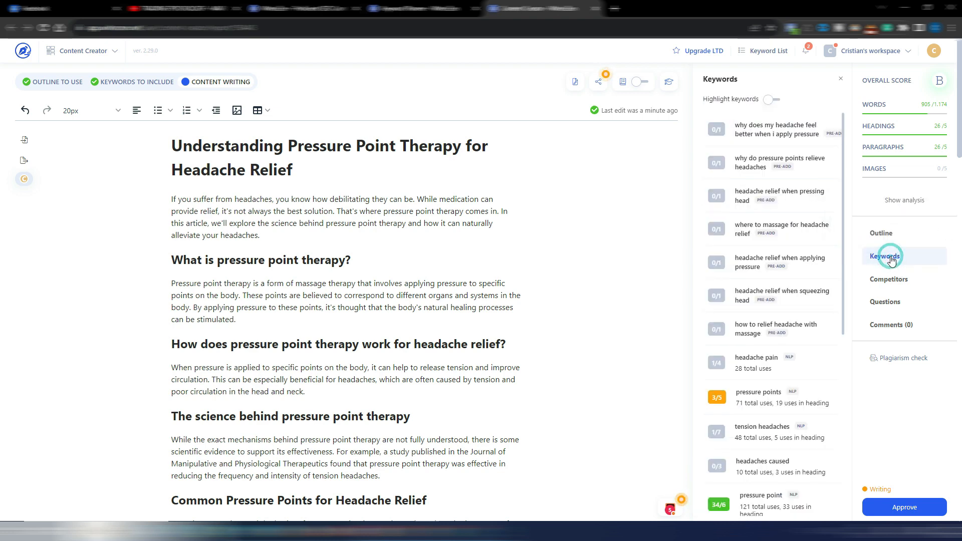
pyautogui.scroll(-3, 771, 249)
pyautogui.scroll(-3, 771, 249)
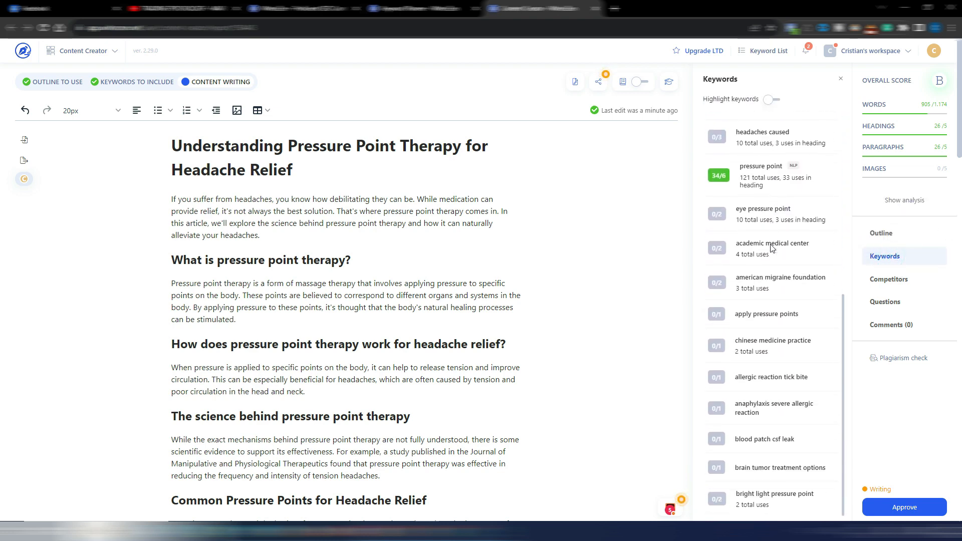
pyautogui.scroll(5, 774, 245)
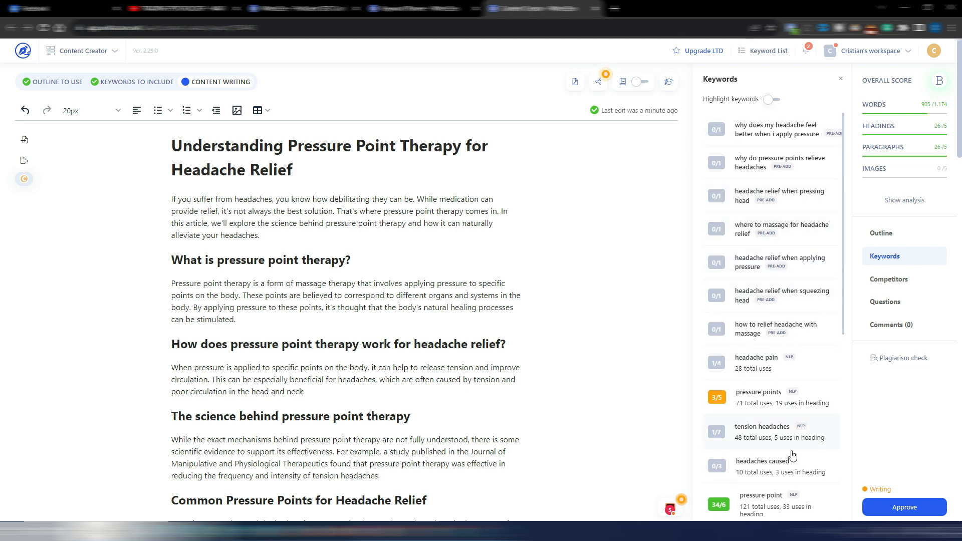
pyautogui.scroll(-5, 784, 421)
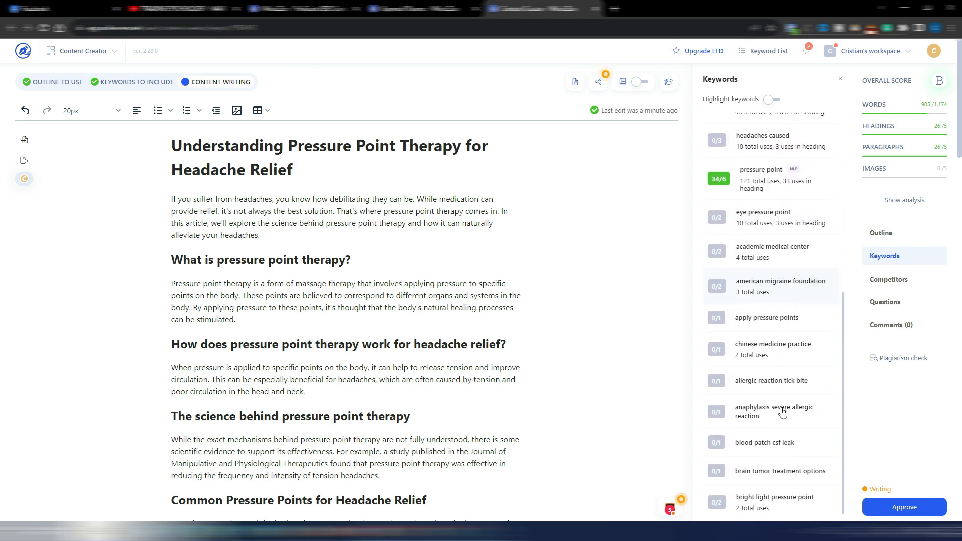
pyautogui.scroll(6, 782, 413)
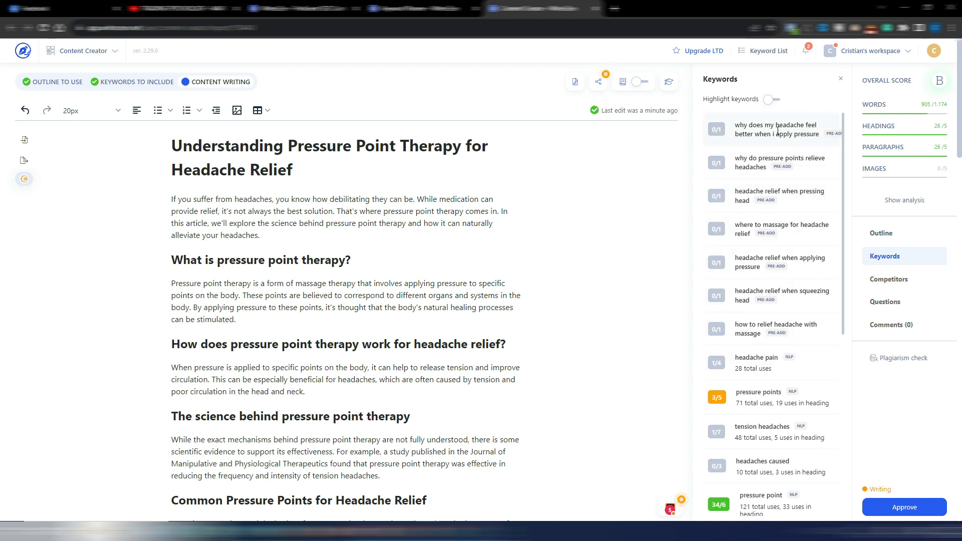
pyautogui.scroll(-3, 800, 356)
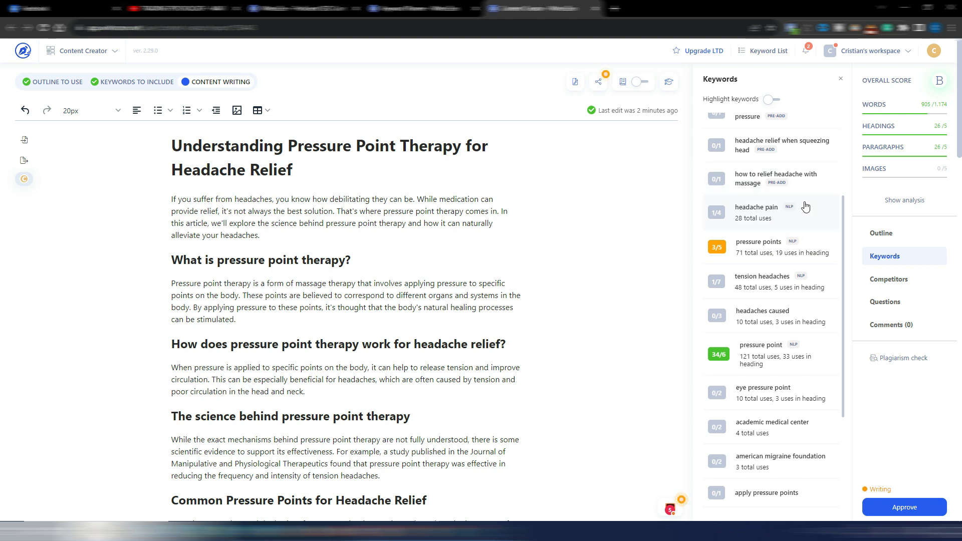
pyautogui.scroll(-2, 811, 221)
pyautogui.scroll(-1, 812, 220)
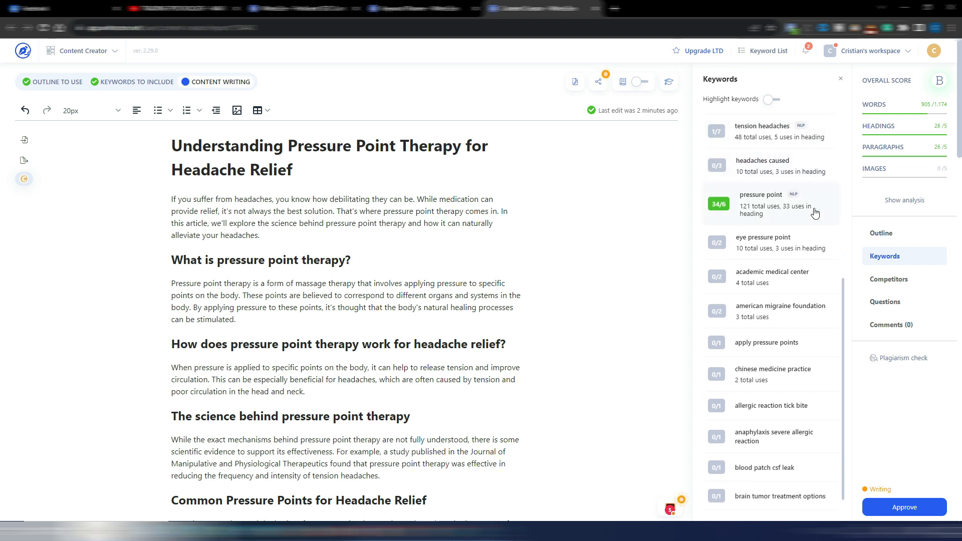
pyautogui.scroll(-1, 814, 213)
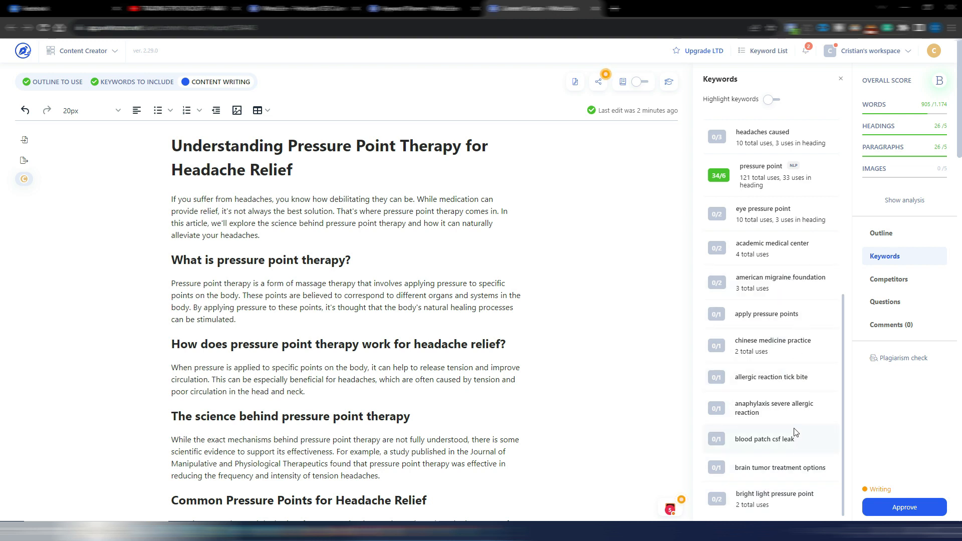
pyautogui.scroll(1, 799, 422)
pyautogui.scroll(5, 799, 422)
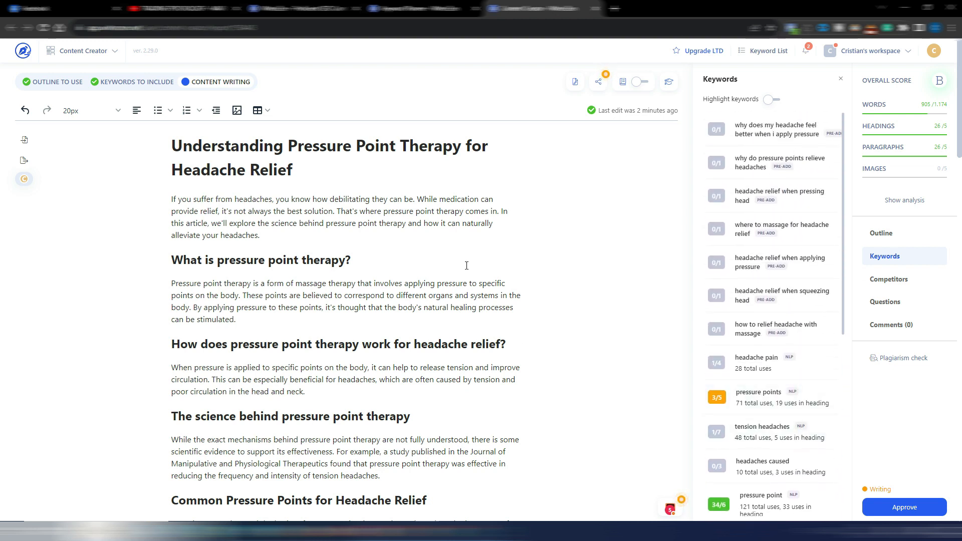
# Skim the article text alongside the keyword list and show the competitors' pages.
pyautogui.scroll(-9, 526, 330)
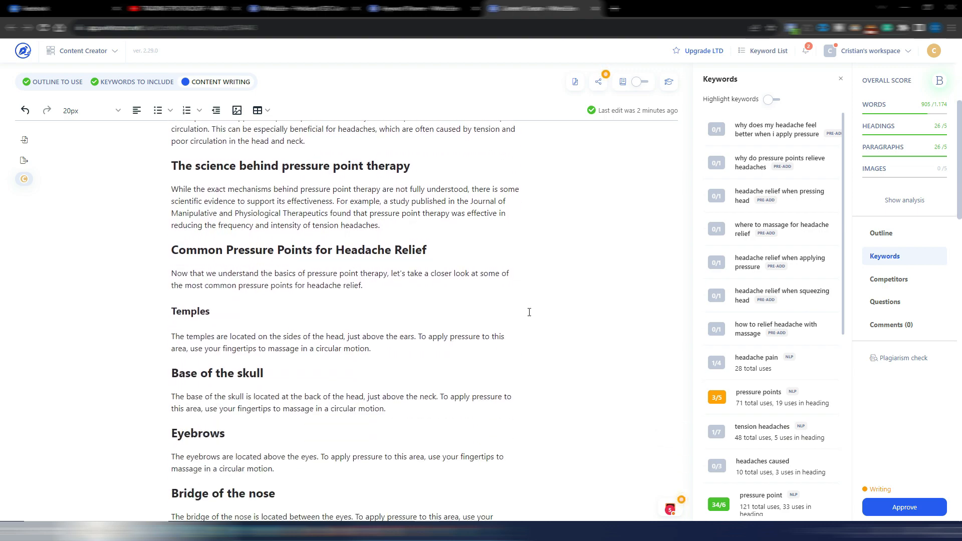
pyautogui.scroll(-7, 519, 330)
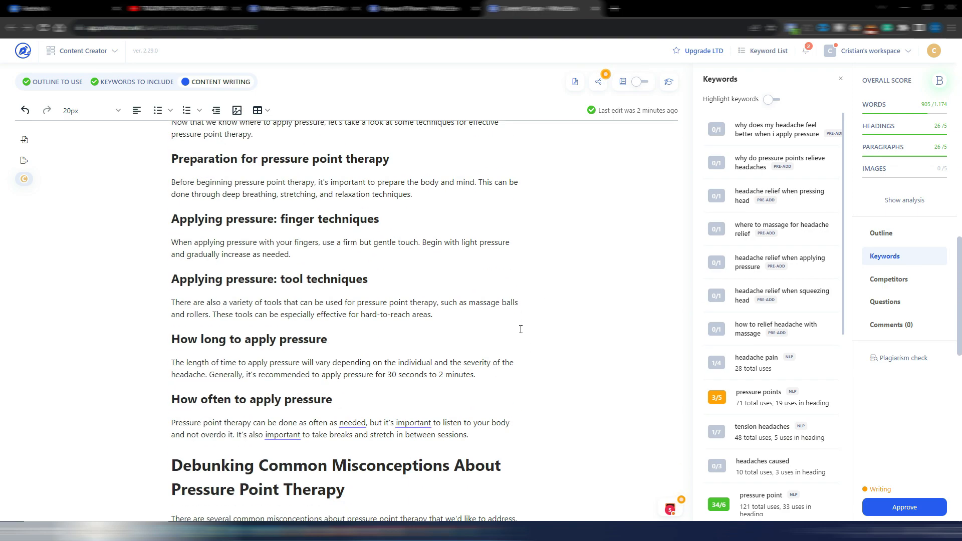
pyautogui.scroll(6, 576, 331)
pyautogui.scroll(10, 581, 354)
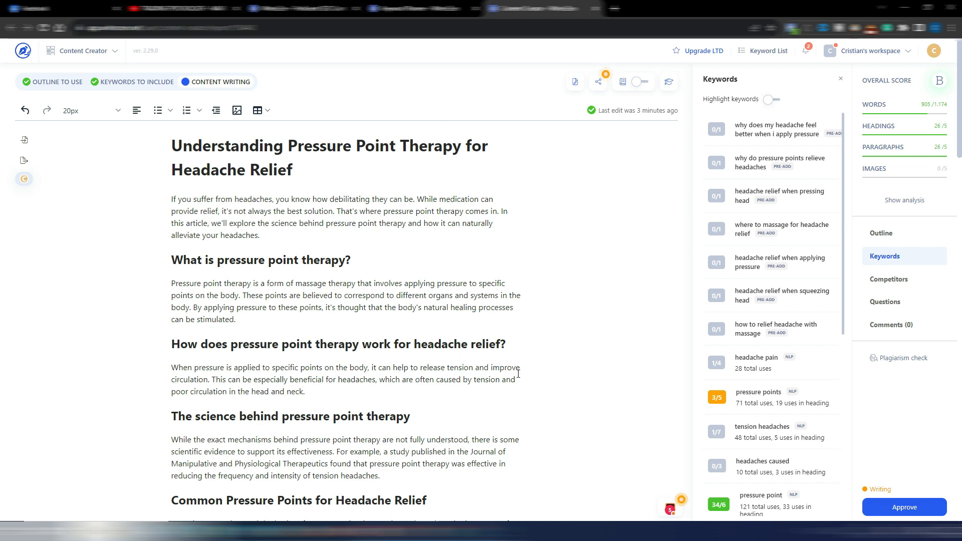
pyautogui.click(891, 282)
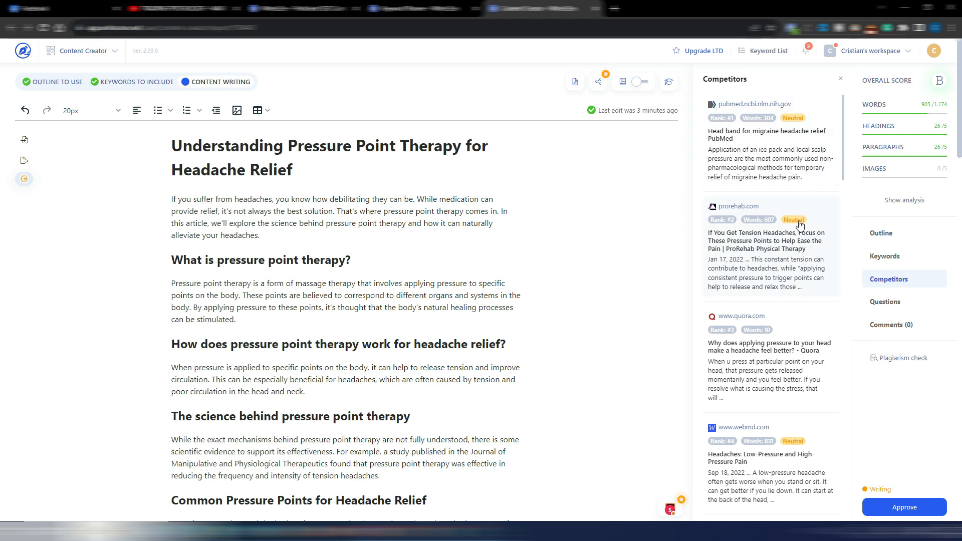
# Examine the ranked competitor pages, check the article's questions and comments, and return to the target keywords.
pyautogui.scroll(-10, 799, 227)
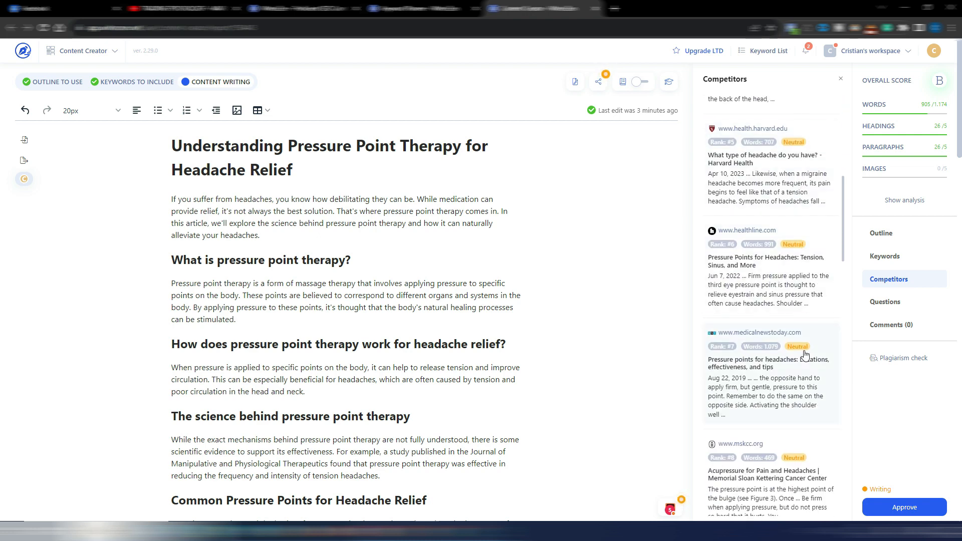
pyautogui.scroll(-8, 799, 368)
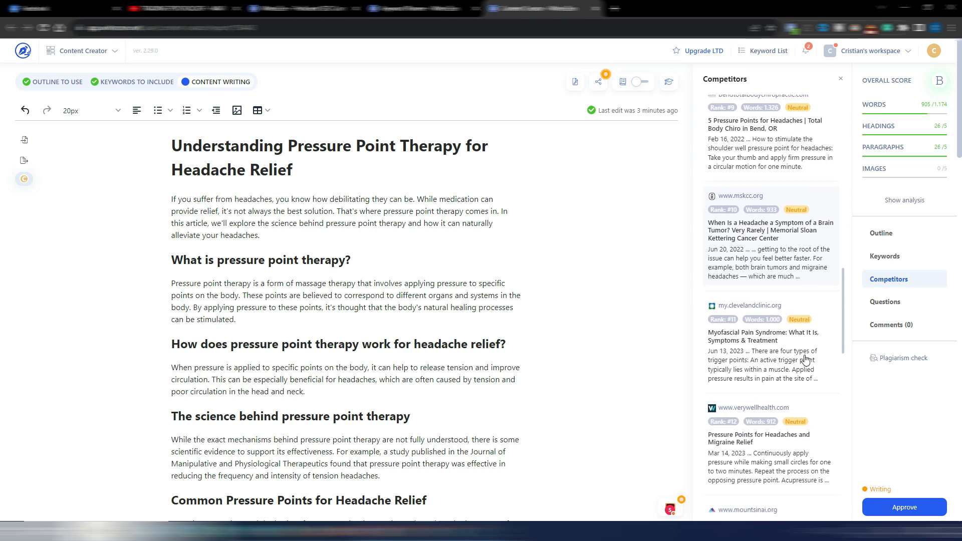
pyautogui.scroll(15, 802, 320)
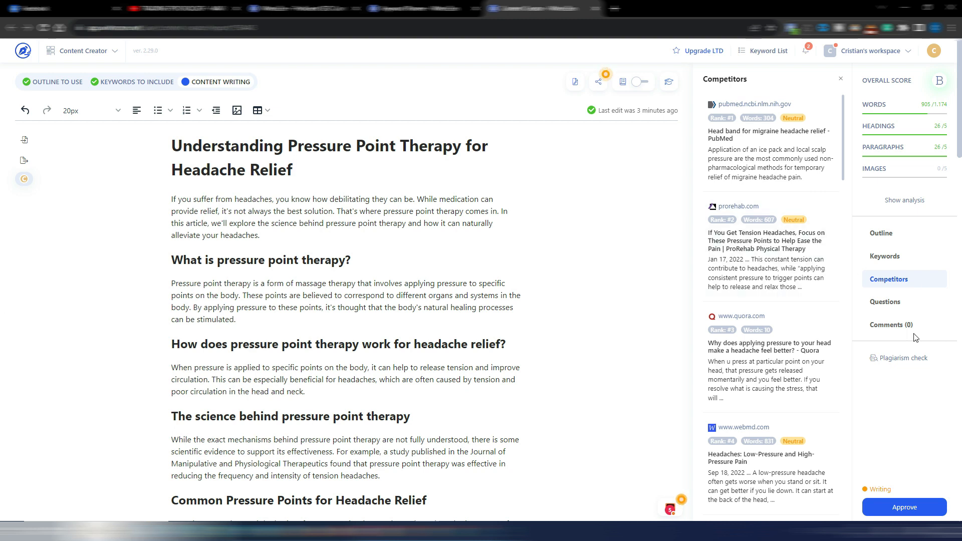
pyautogui.click(884, 303)
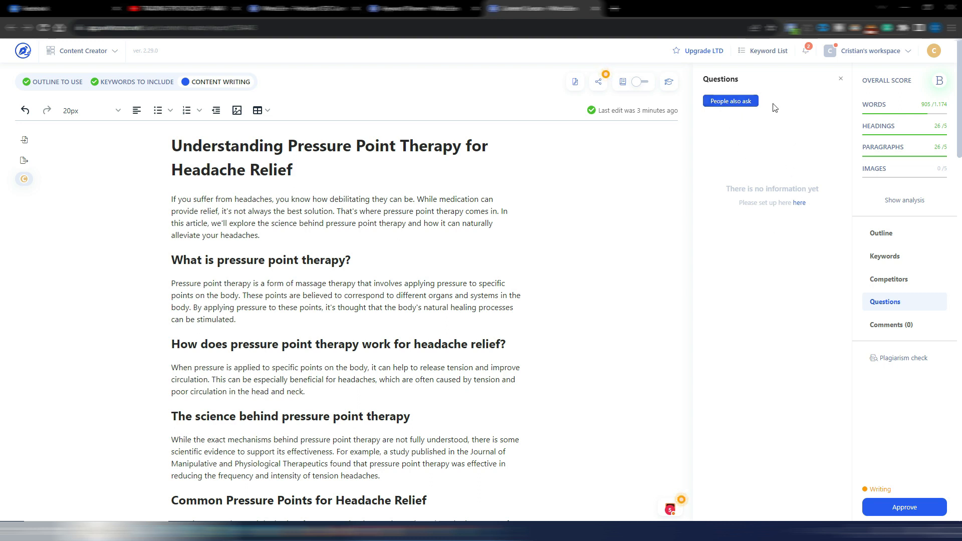
pyautogui.click(890, 326)
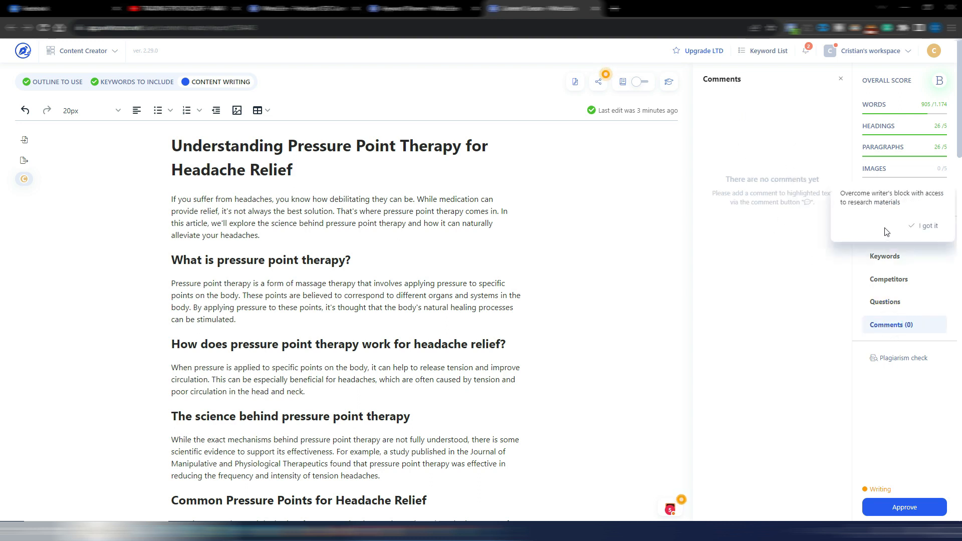
pyautogui.click(887, 279)
pyautogui.click(886, 255)
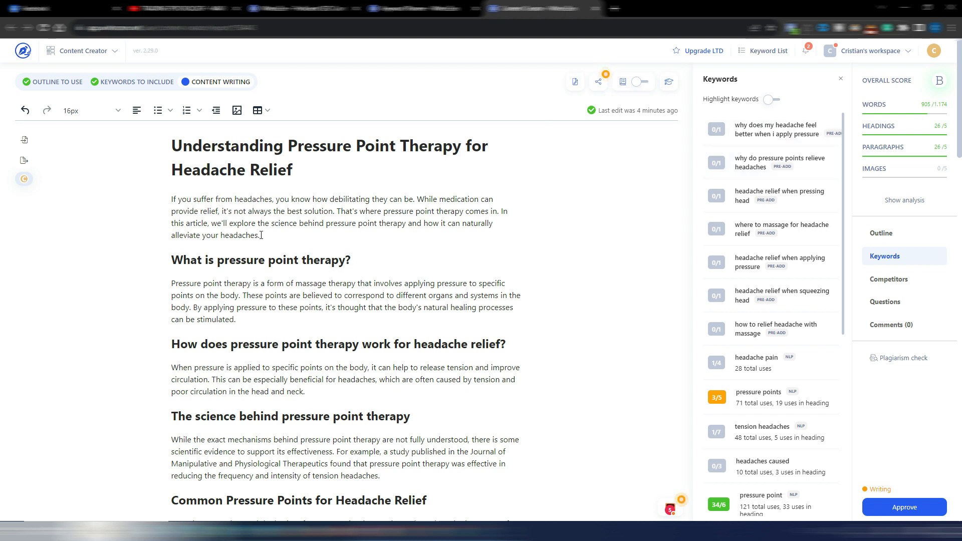
# Select the introductory paragraph and examine all AI assistant templates, including the Auto write, Outline and "Topic to" groups.
pyautogui.moveTo(260, 235); pyautogui.dragTo(169, 200)
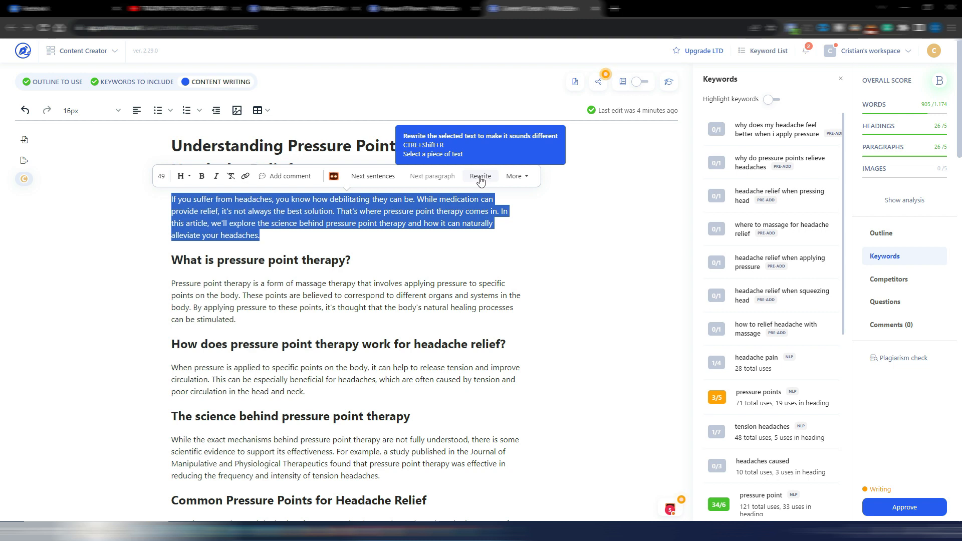
pyautogui.click(519, 177)
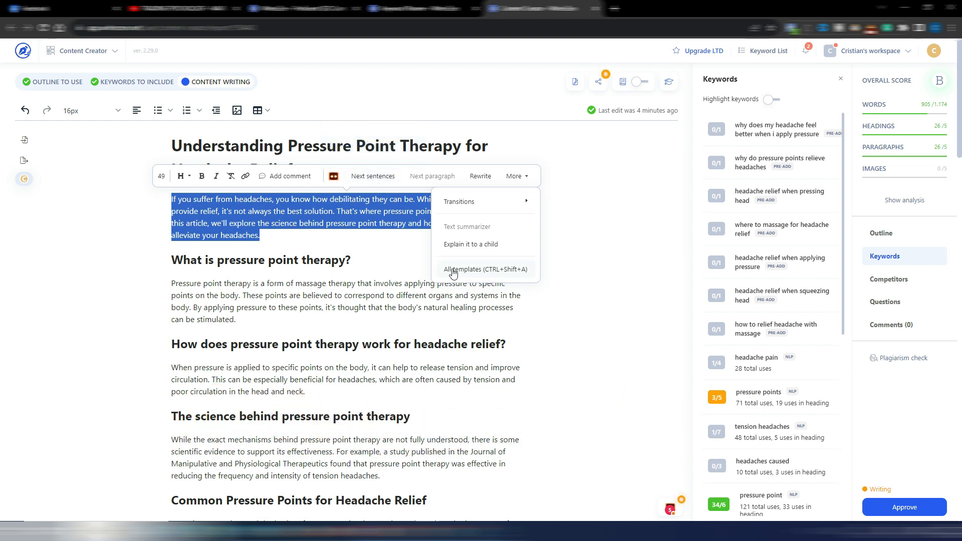
pyautogui.click(469, 274)
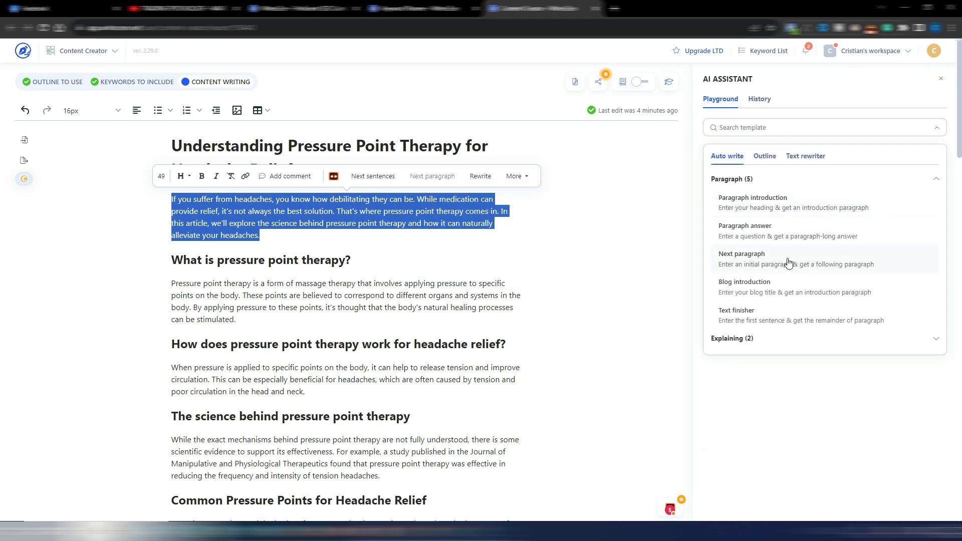
pyautogui.scroll(-2, 792, 208)
pyautogui.scroll(2, 791, 209)
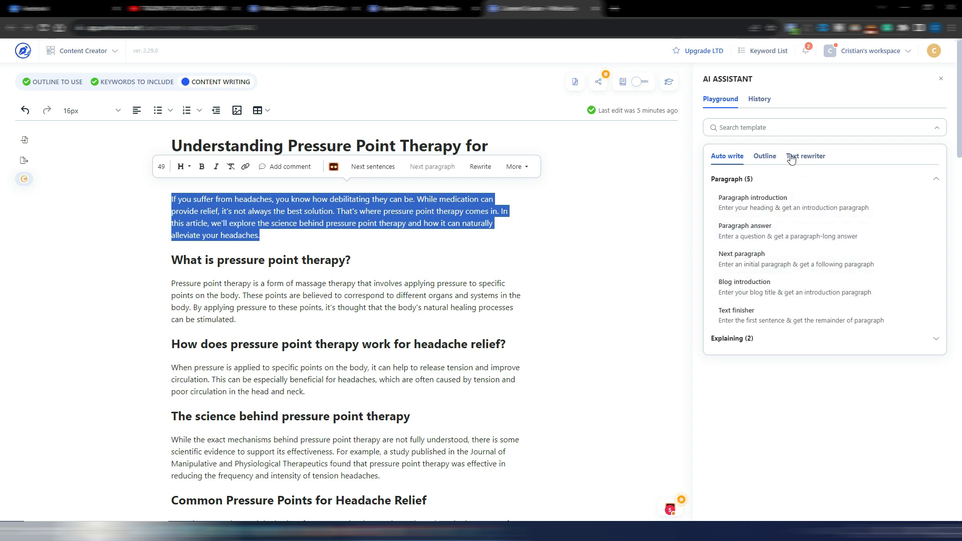
pyautogui.click(764, 156)
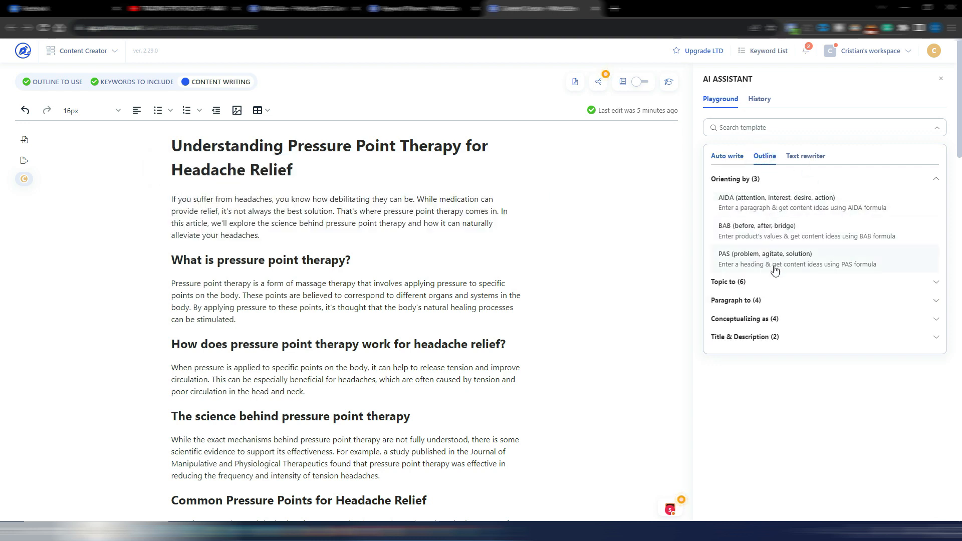
pyautogui.click(734, 283)
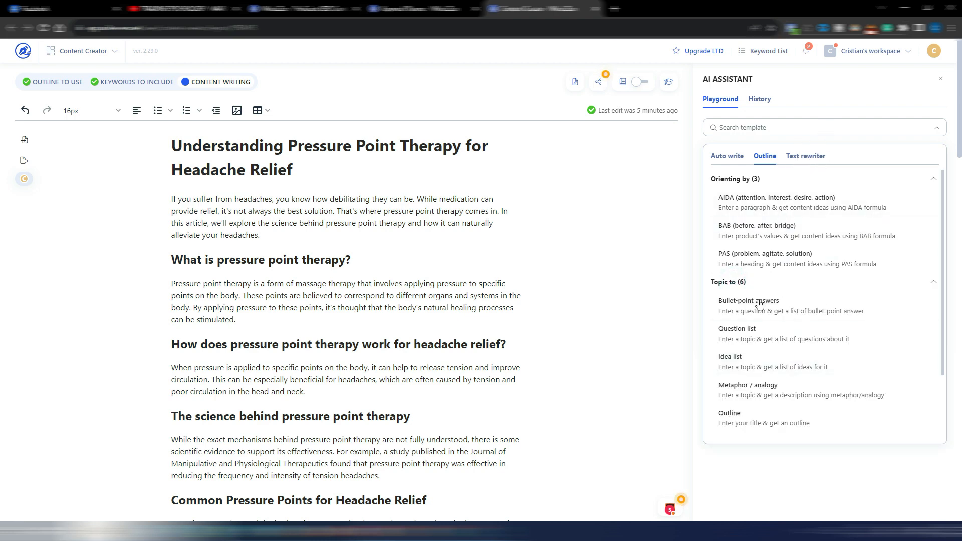
# Generate the next sentences with AI at the end of the "What is pressure point therapy?" paragraph and review the keyword list.
pyautogui.click(258, 318)
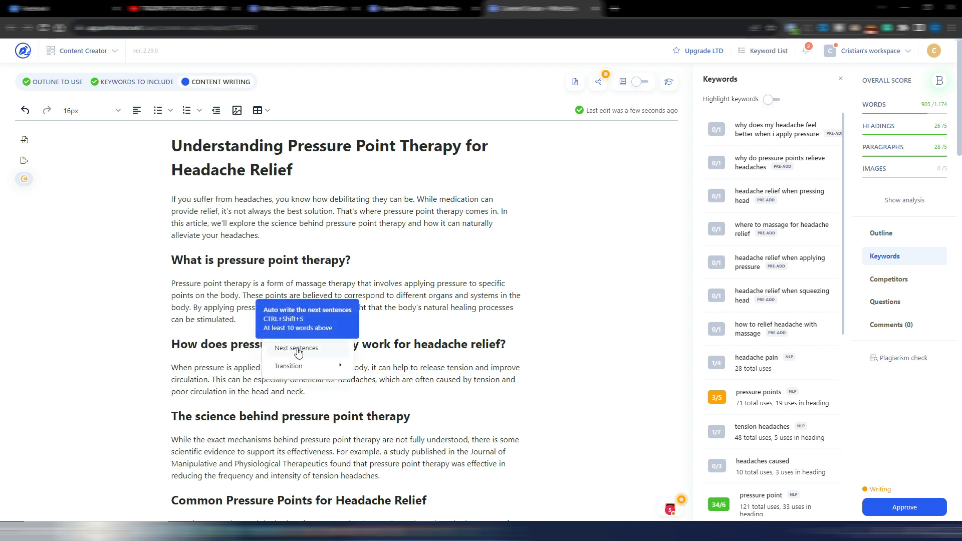
pyautogui.click(297, 349)
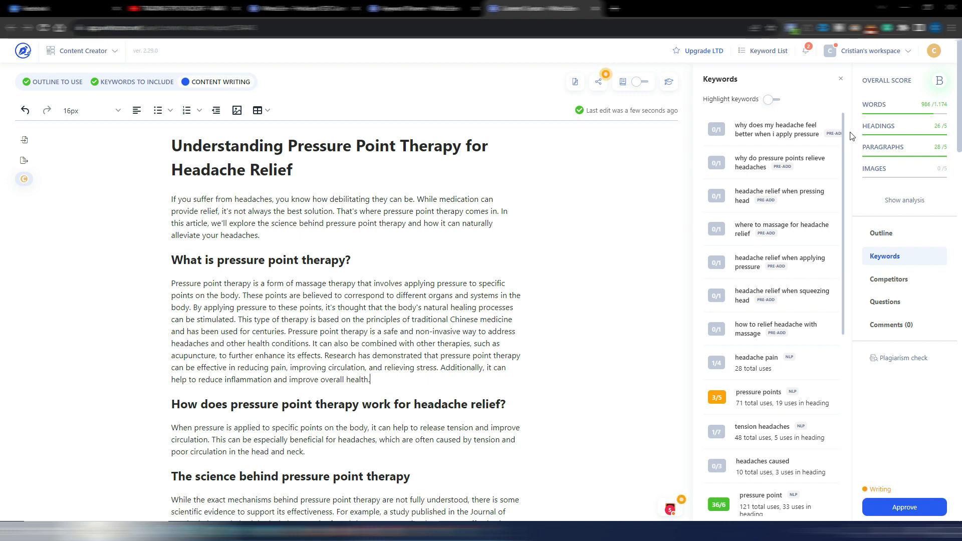
pyautogui.scroll(-6, 802, 271)
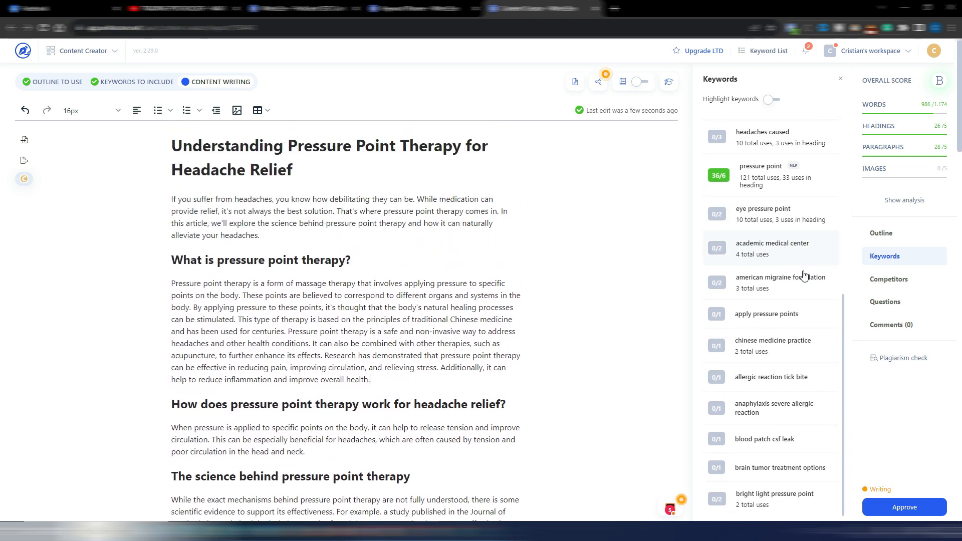
pyautogui.scroll(6, 803, 277)
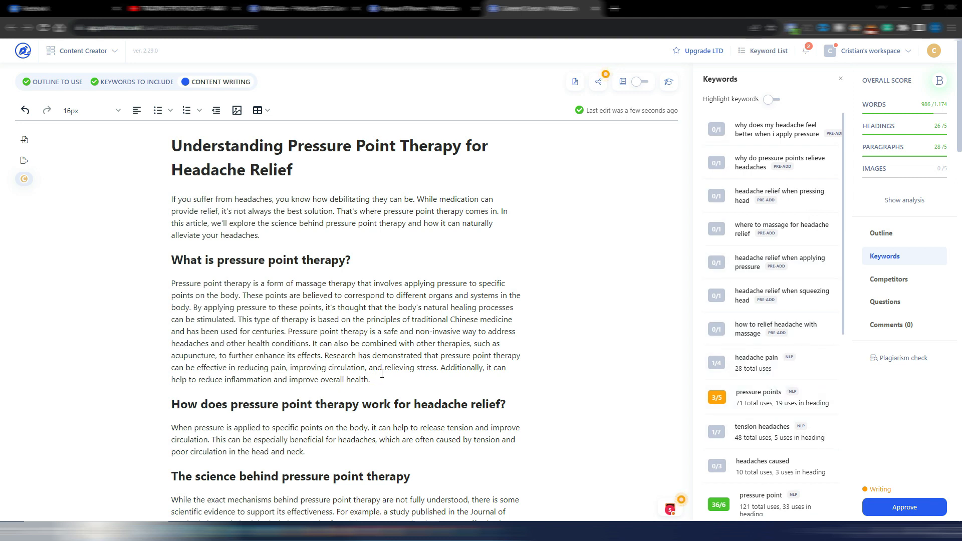
# Rewrite the AI-added sentences under "What is pressure point therapy?" and replace them with the suggested version.
pyautogui.moveTo(371, 379); pyautogui.dragTo(239, 319)
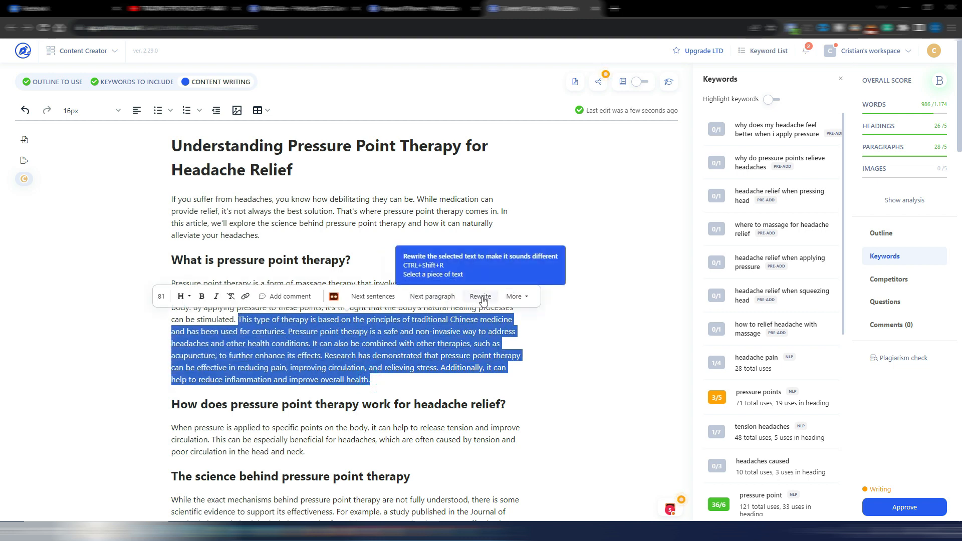
pyautogui.click(481, 298)
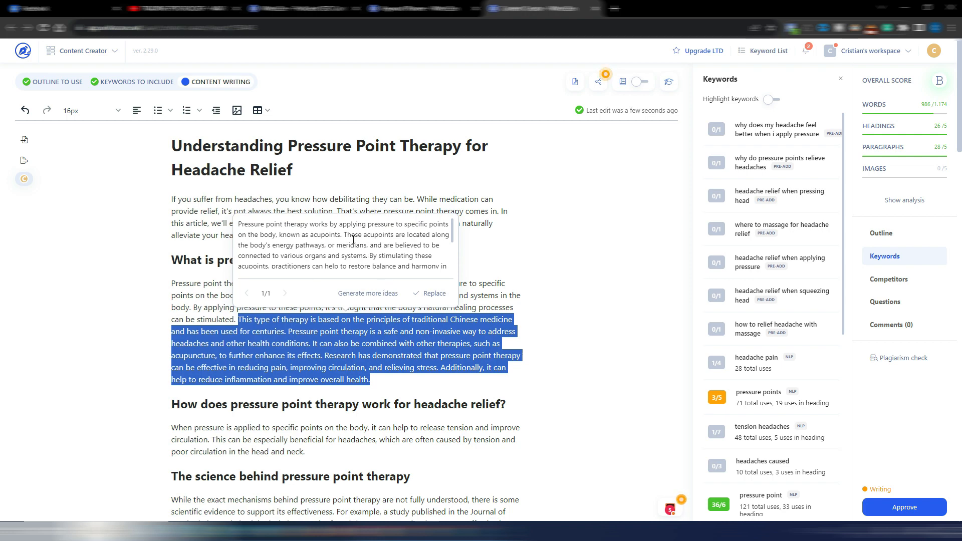
pyautogui.click(428, 297)
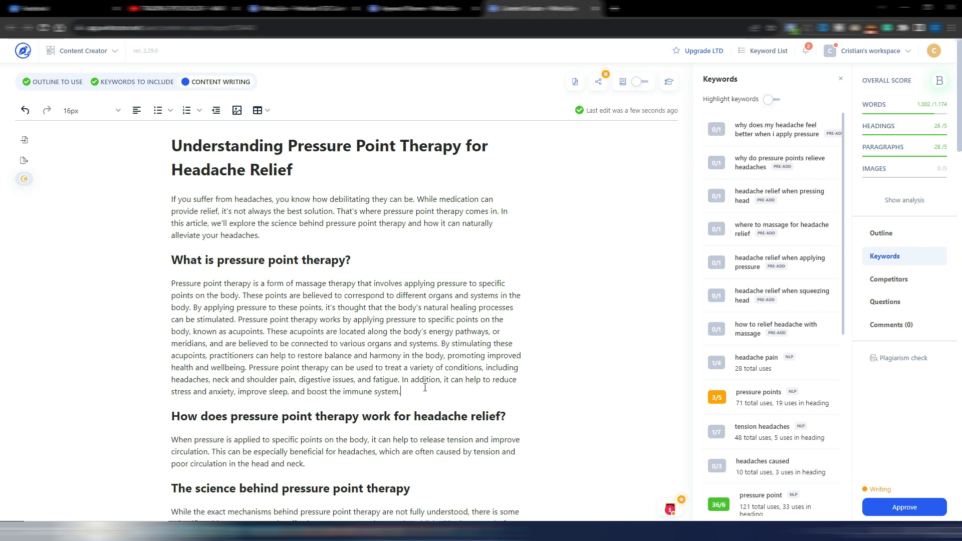
# Skim the article's sections down to the conclusion for parts to expand, and return to the beginning.
pyautogui.scroll(-5, 424, 387)
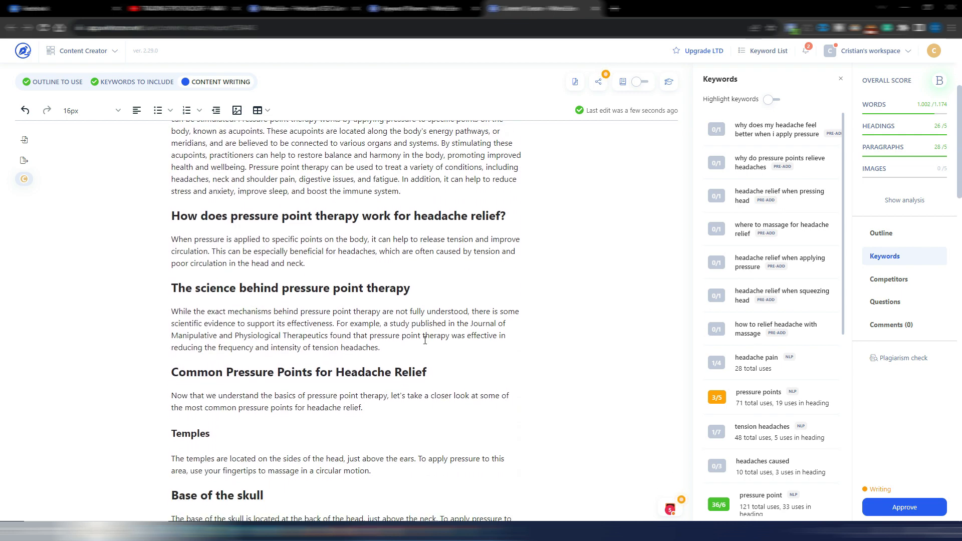
pyautogui.scroll(-5, 425, 340)
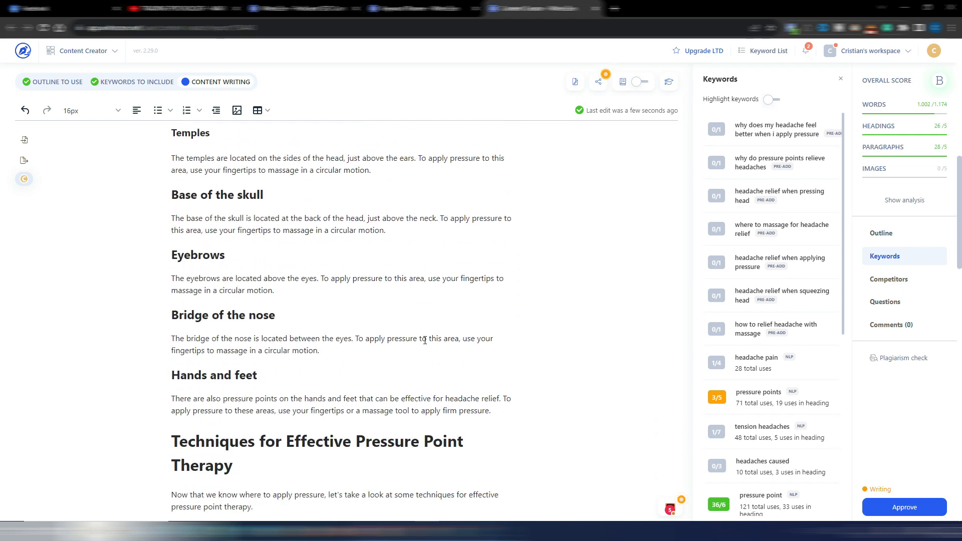
pyautogui.scroll(7, 440, 383)
pyautogui.scroll(3, 440, 384)
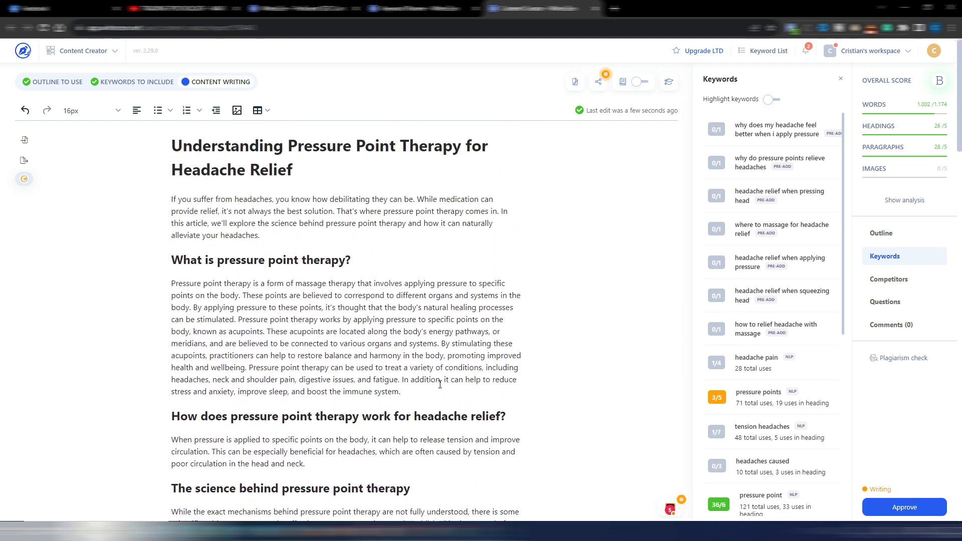
pyautogui.scroll(-2, 440, 385)
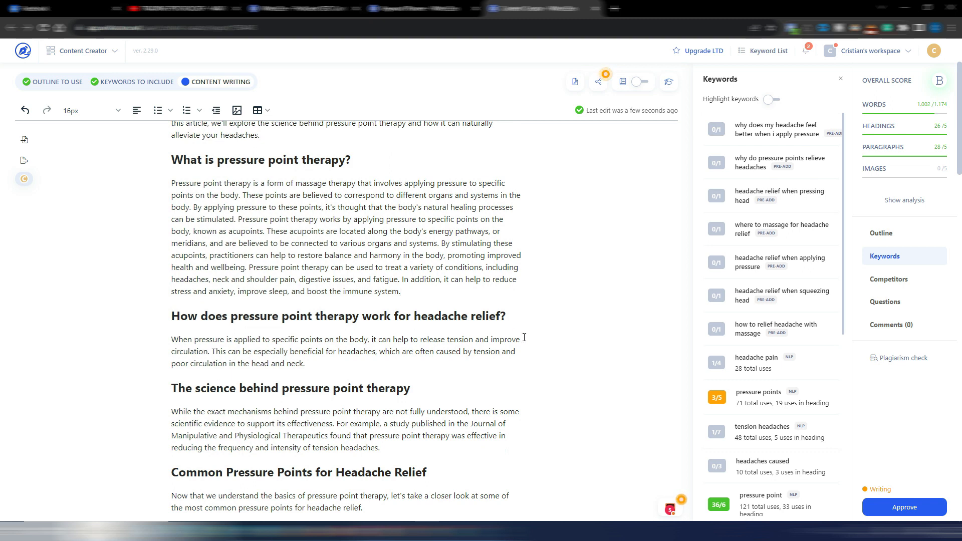
pyautogui.click(436, 296)
pyautogui.scroll(2, 446, 297)
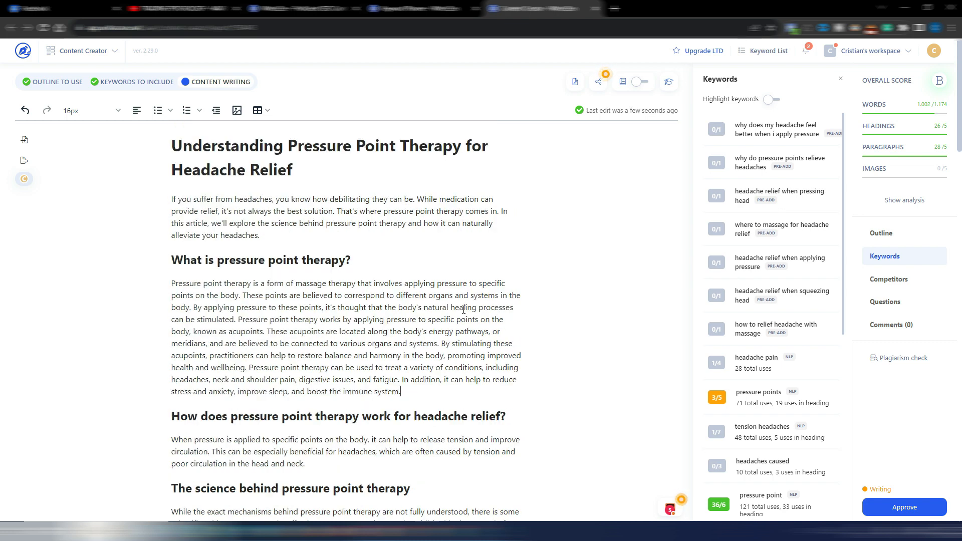
pyautogui.scroll(-12, 463, 309)
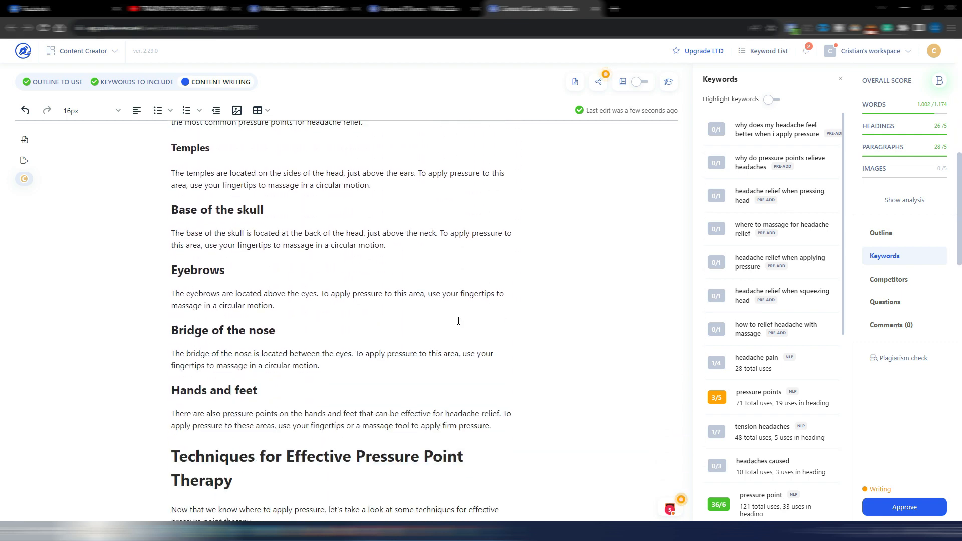
pyautogui.scroll(-7, 458, 320)
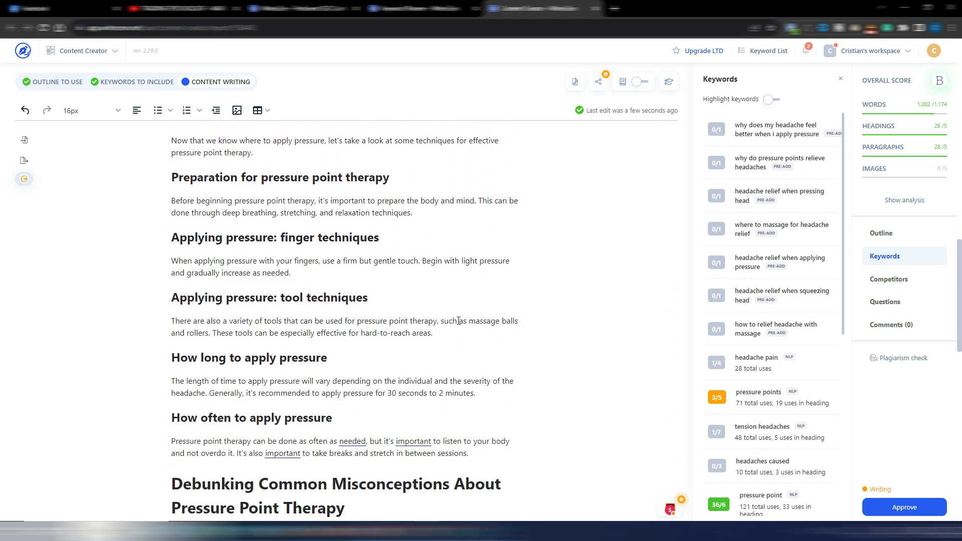
pyautogui.scroll(-10, 458, 320)
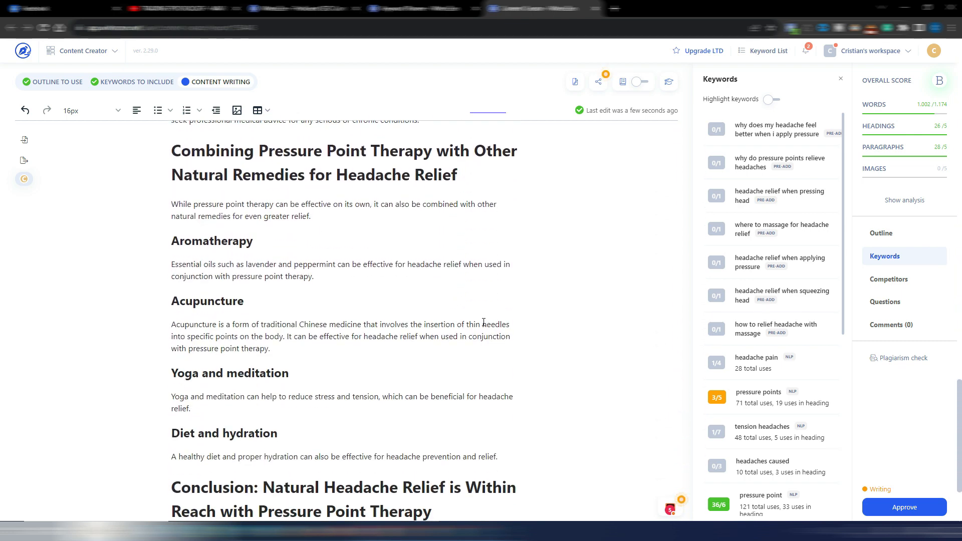
pyautogui.scroll(5, 483, 322)
pyautogui.scroll(16, 483, 322)
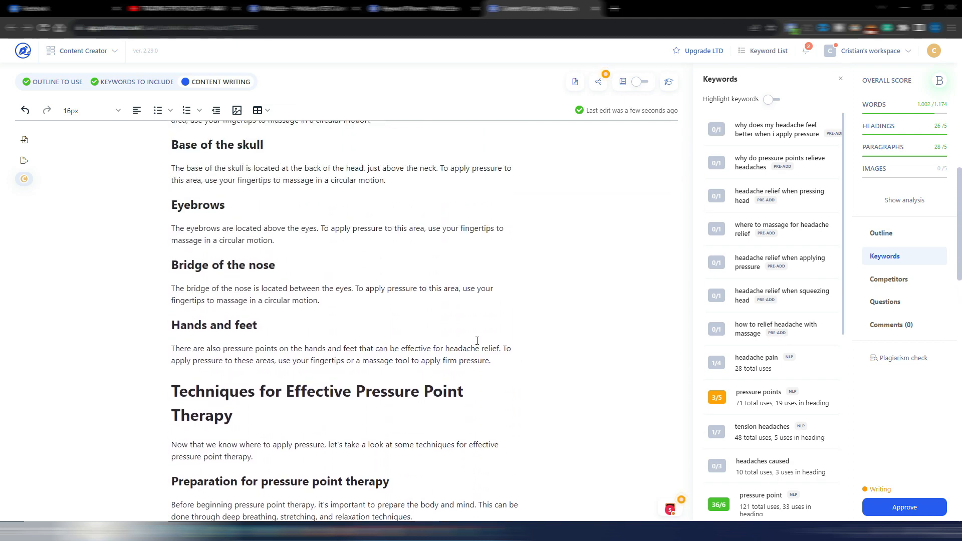
pyautogui.scroll(8, 478, 340)
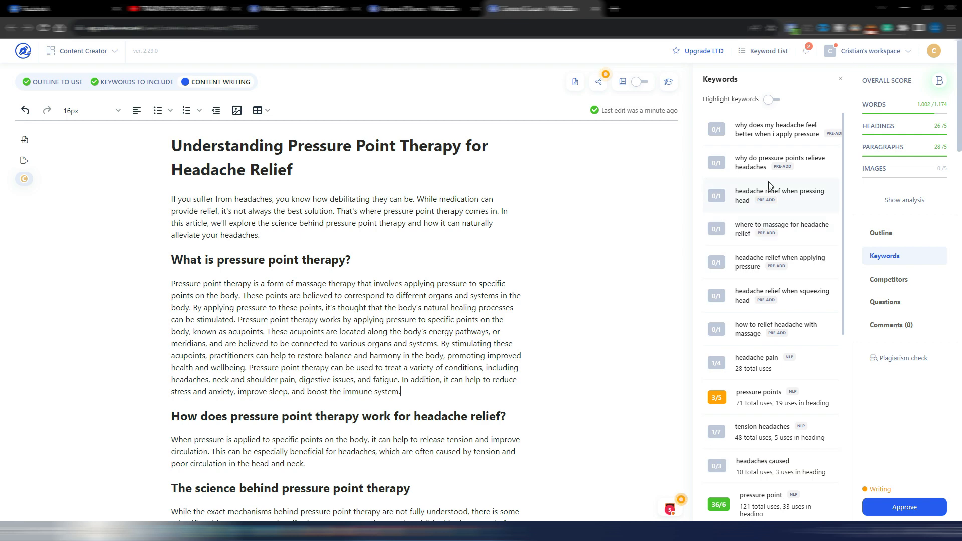
# Compare the full keyword list with the article's opening sections and return to the main dashboard.
pyautogui.scroll(-5, 768, 185)
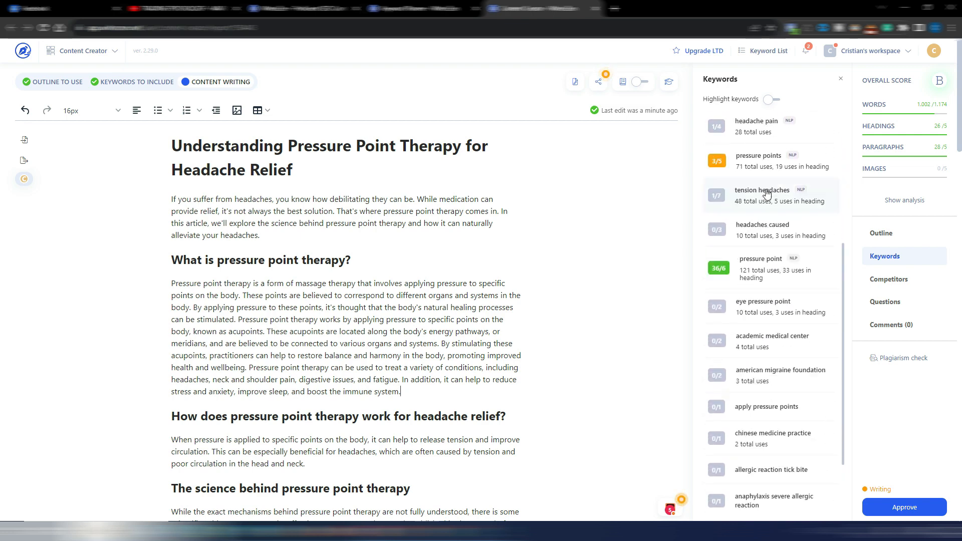
pyautogui.scroll(4, 792, 428)
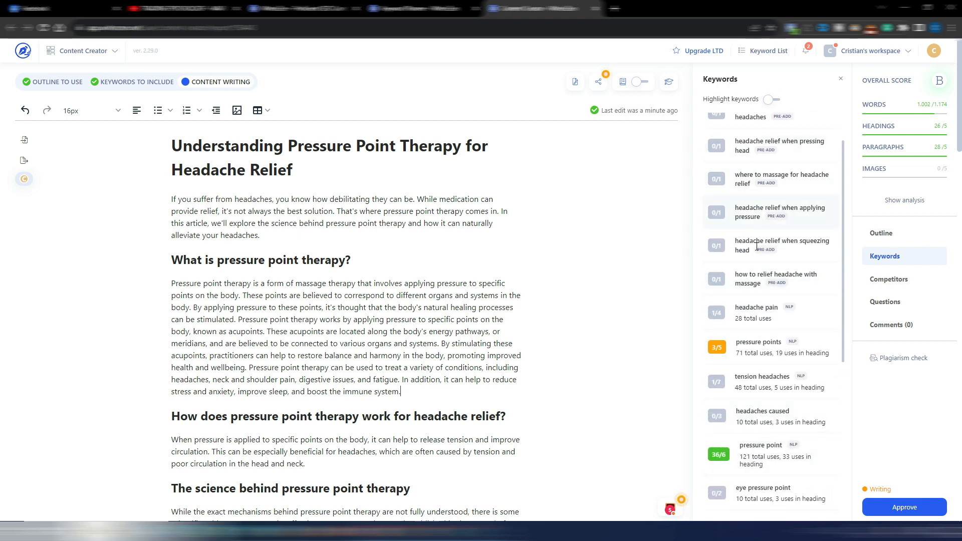
pyautogui.scroll(-6, 782, 311)
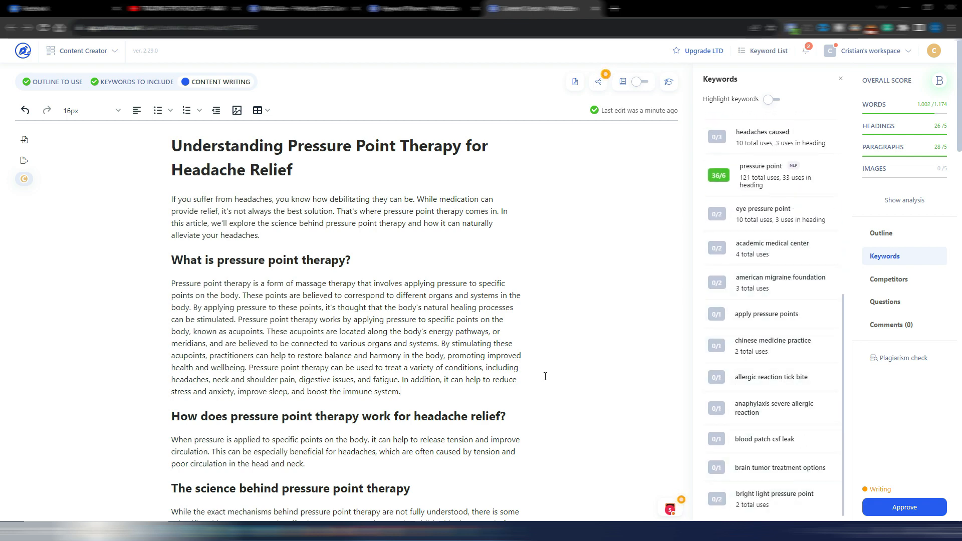
pyautogui.click(430, 394)
pyautogui.scroll(-7, 552, 266)
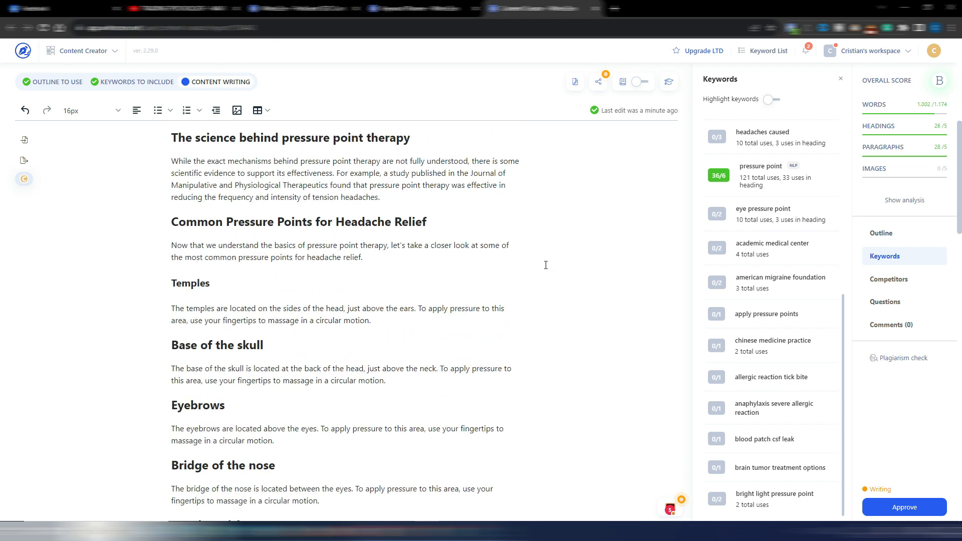
pyautogui.scroll(-4, 545, 265)
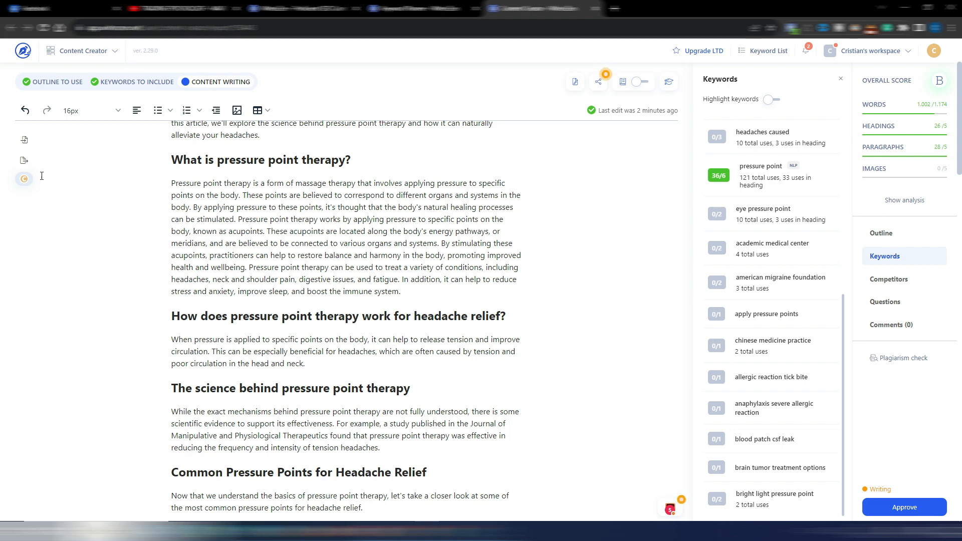
pyautogui.click(22, 51)
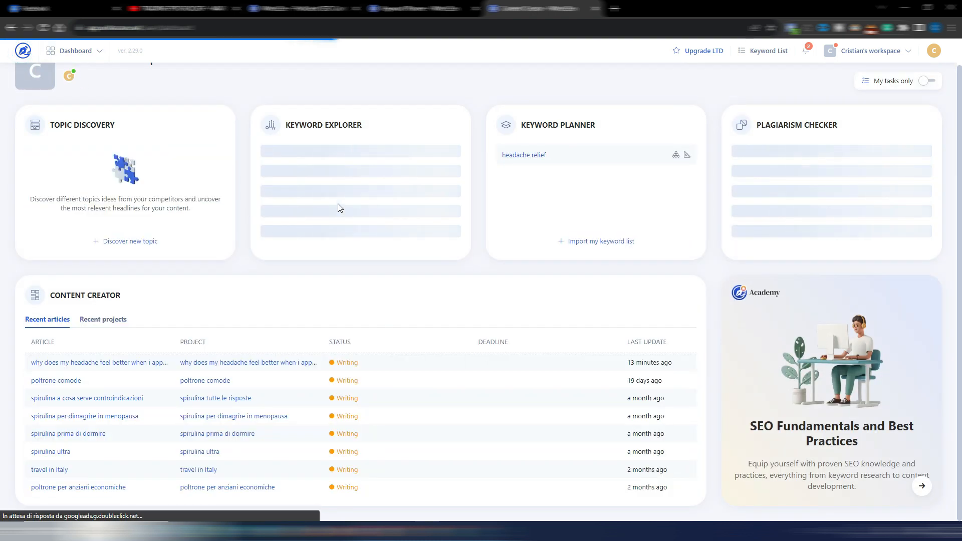